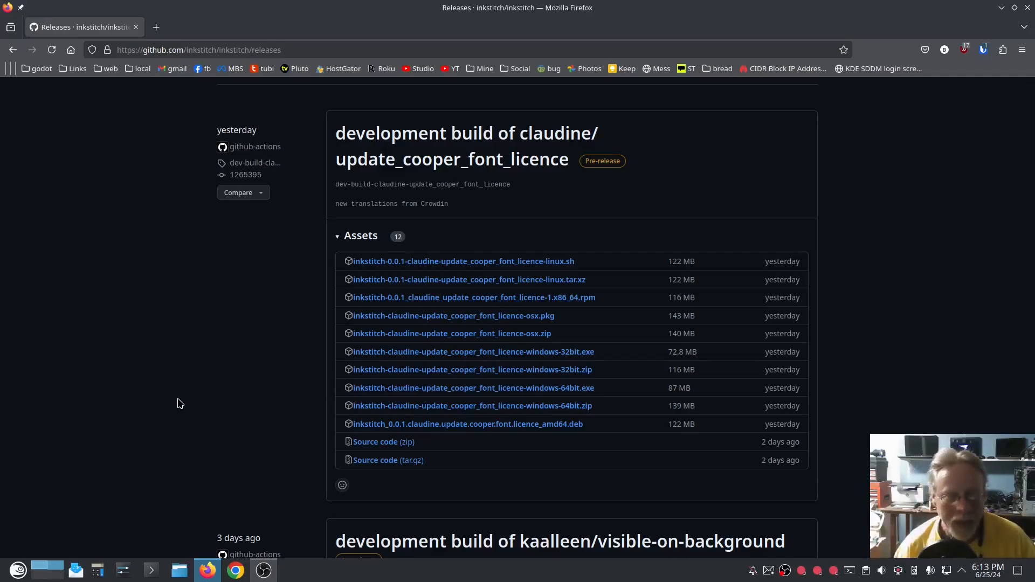
Download the inkstitch-0.0.1_claudine_update_cooper_font_licence-1.x86_64.rpm package from the development build's assets.
{"action": "left_click", "coordinate": [429, 298]}
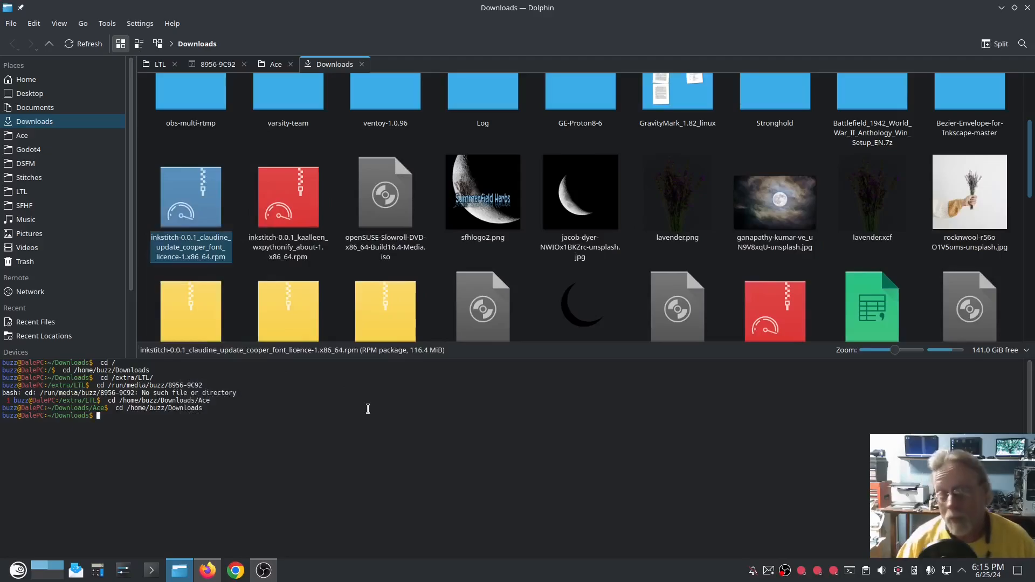
Remove the installed inkstitch package with sudo zypper in the terminal, entering the root password and confirming the removal.
{"action": "type", "text": "sudo zy"}
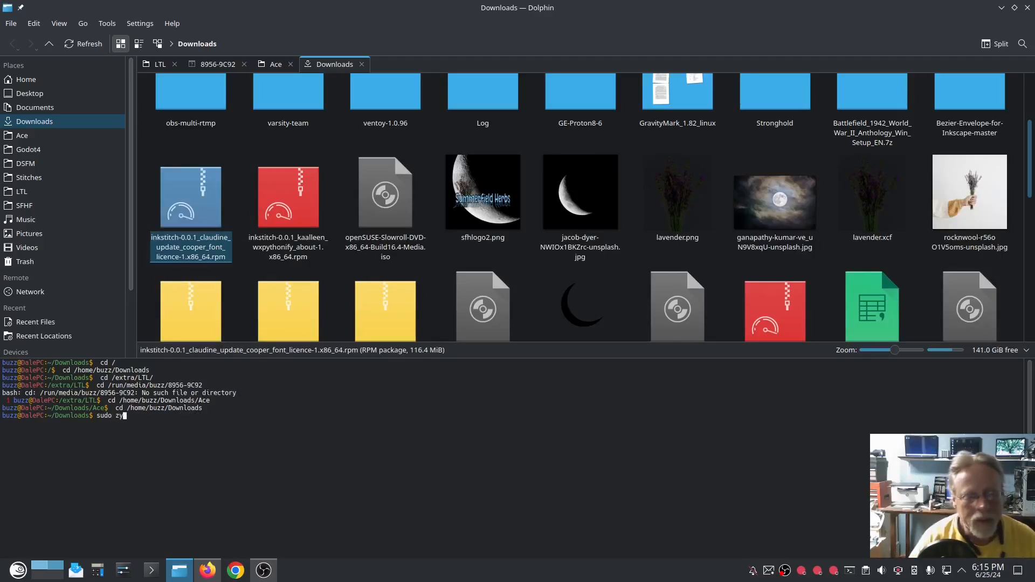
{"action": "type", "text": "pper remove inkstitch"}
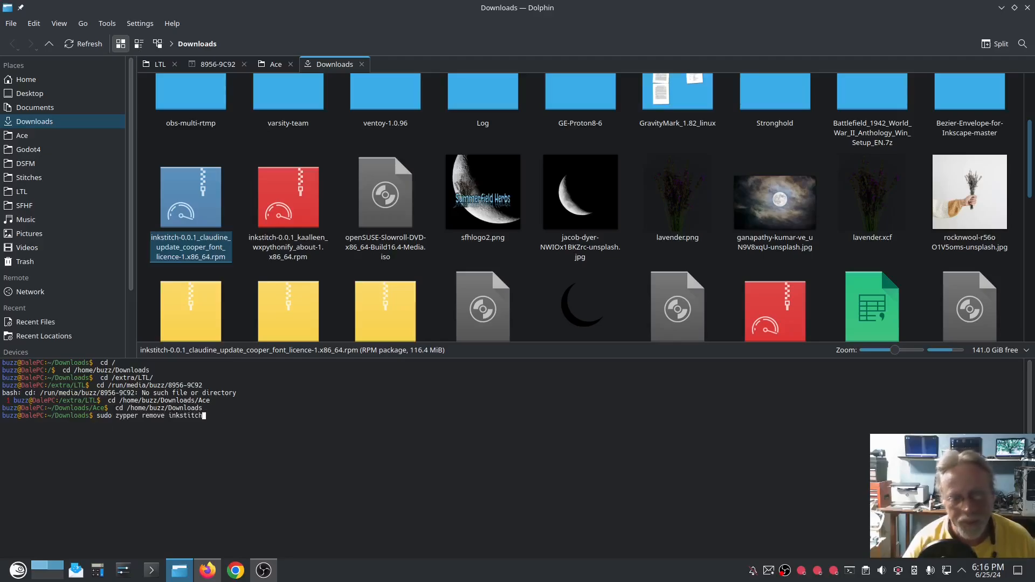
{"action": "key", "text": "Return"}
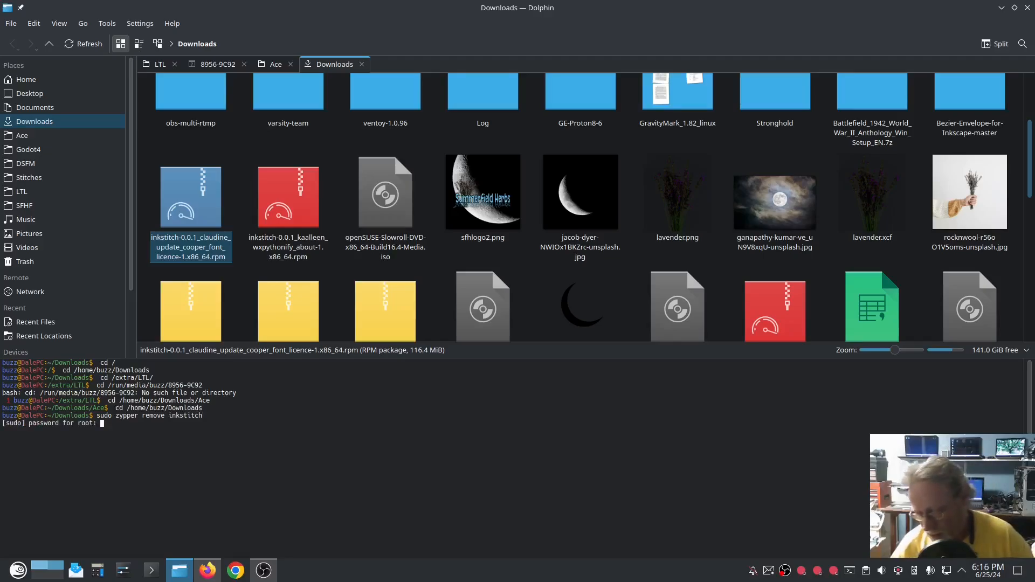
{"action": "key", "text": "Return"}
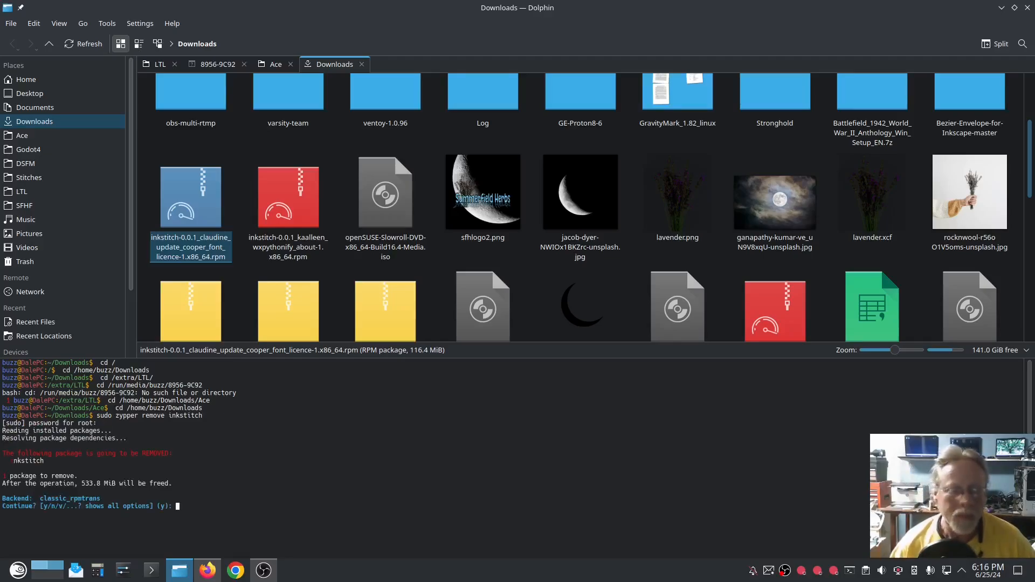
{"action": "type", "text": "y"}
{"action": "key", "text": "Return"}
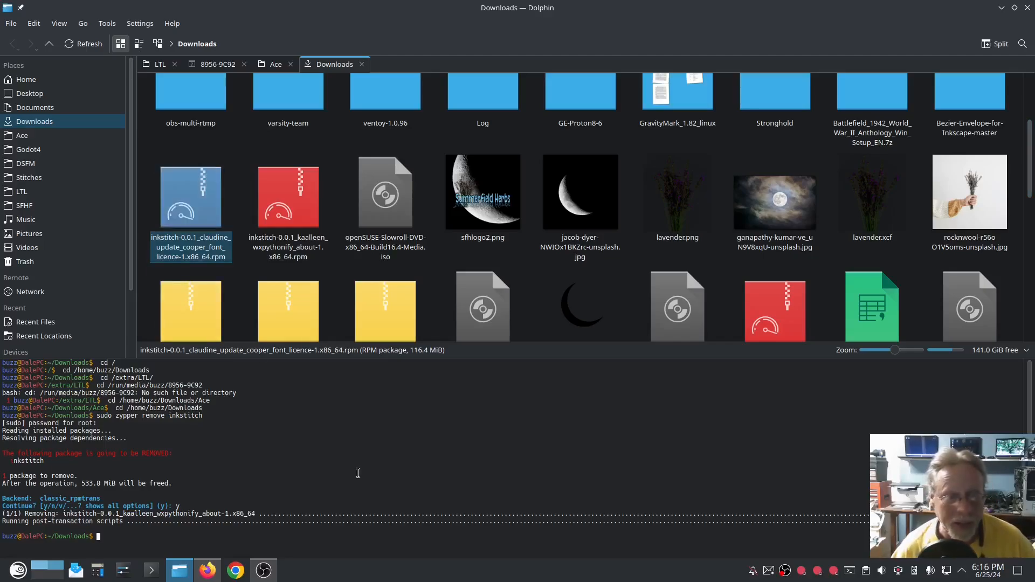
Install inkstitch-0.0.1_claudine_update_cooper_font_licence-1.x86_64.rpm with sudo zypper, confirming the installation and ignoring the signature verification.
{"action": "type", "text": "sudo"}
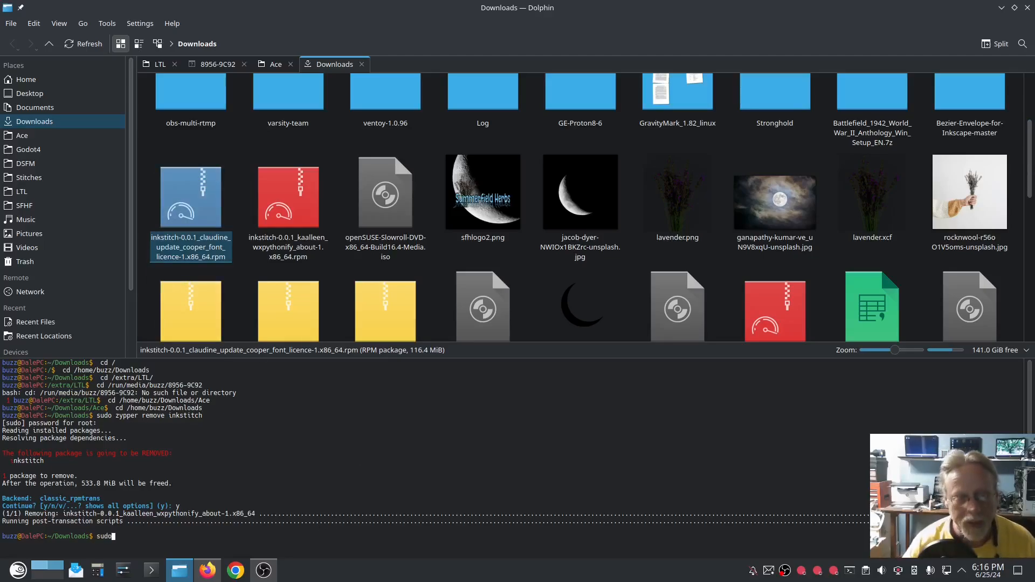
{"action": "type", "text": " zypper in ink"}
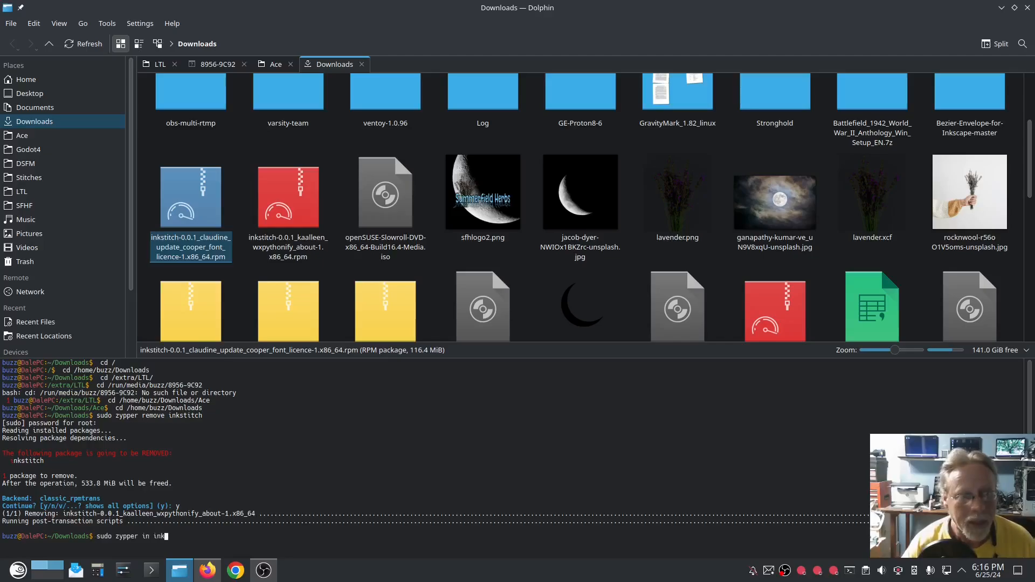
{"action": "type", "text": "stitch-"}
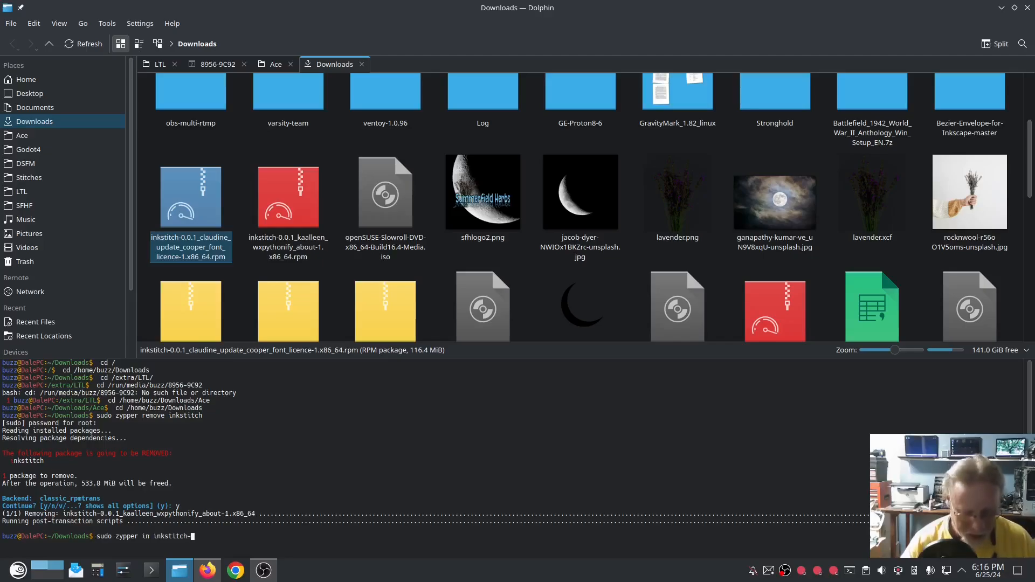
{"action": "type", "text": "0.0.1"}
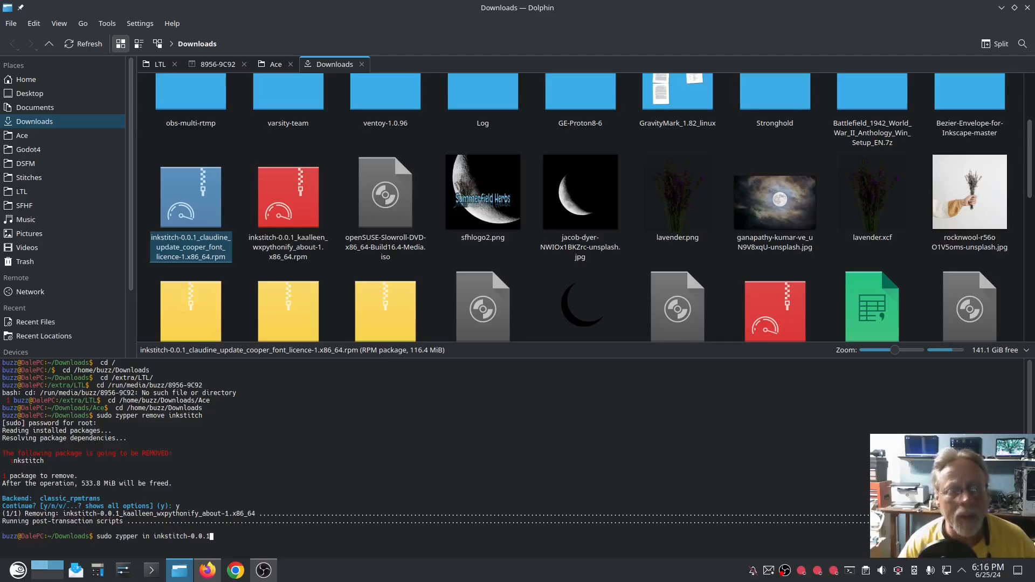
{"action": "type", "text": "_c"}
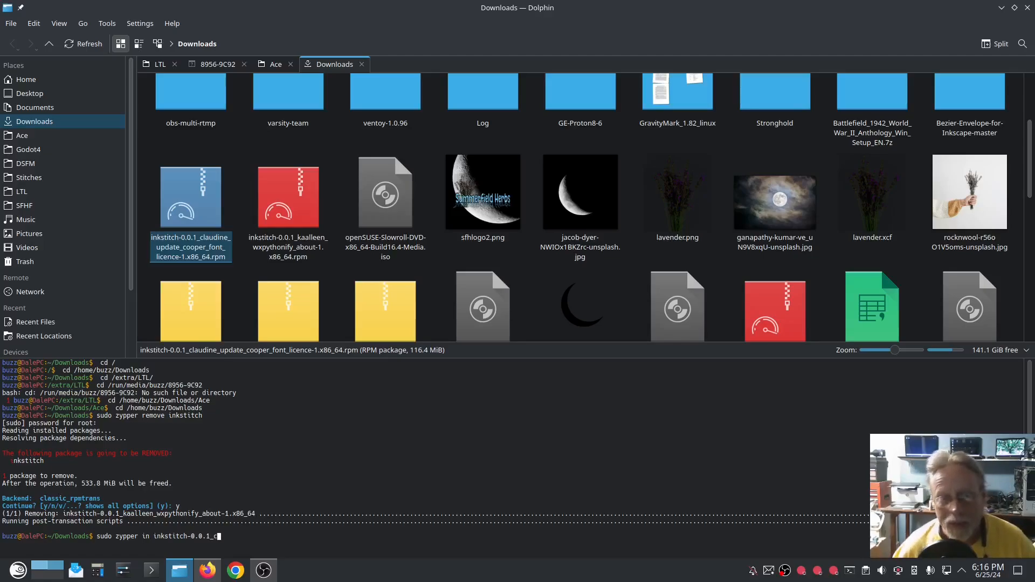
{"action": "key", "text": "Tab"}
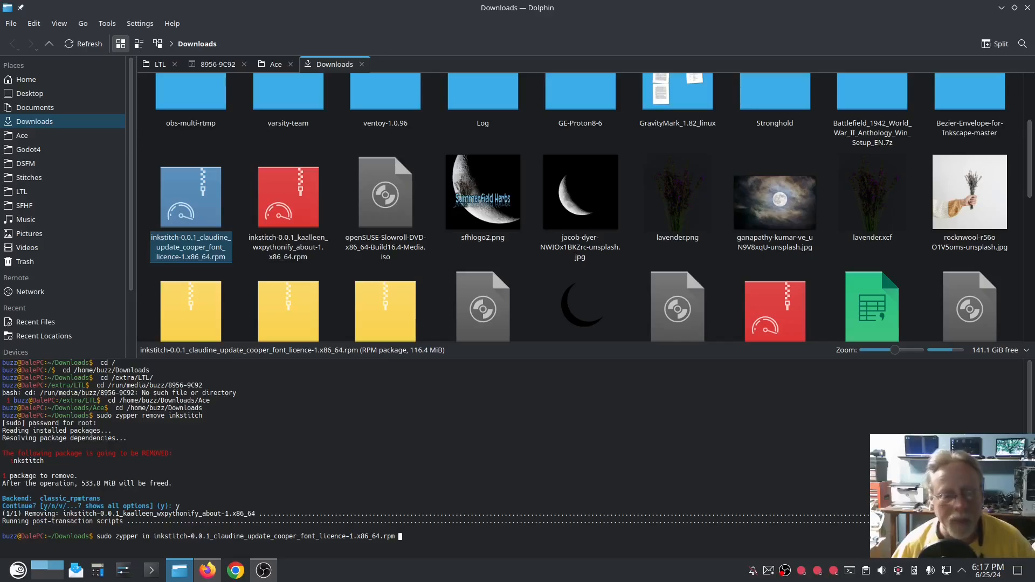
{"action": "key", "text": "Return"}
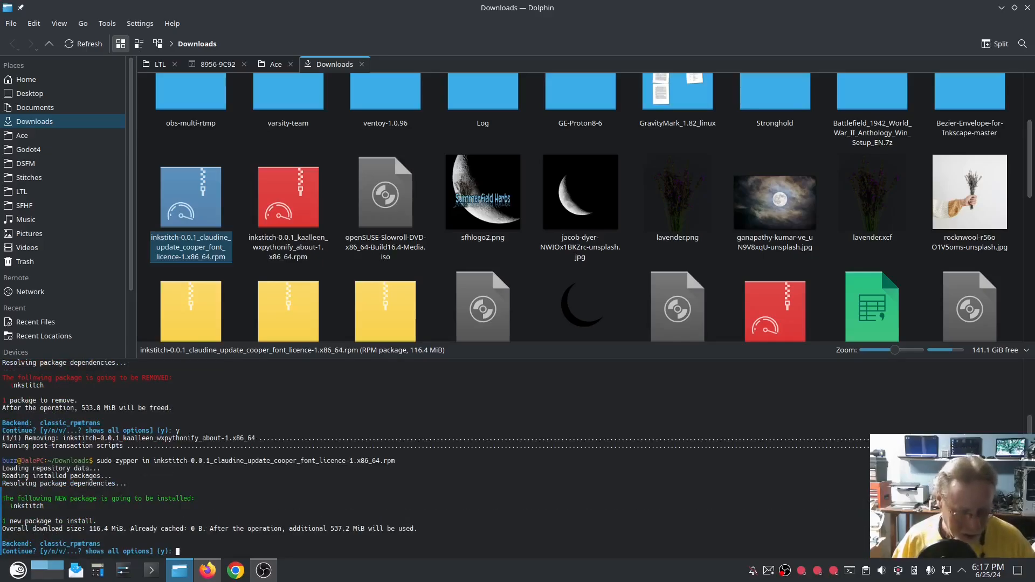
{"action": "type", "text": "y"}
{"action": "key", "text": "Return"}
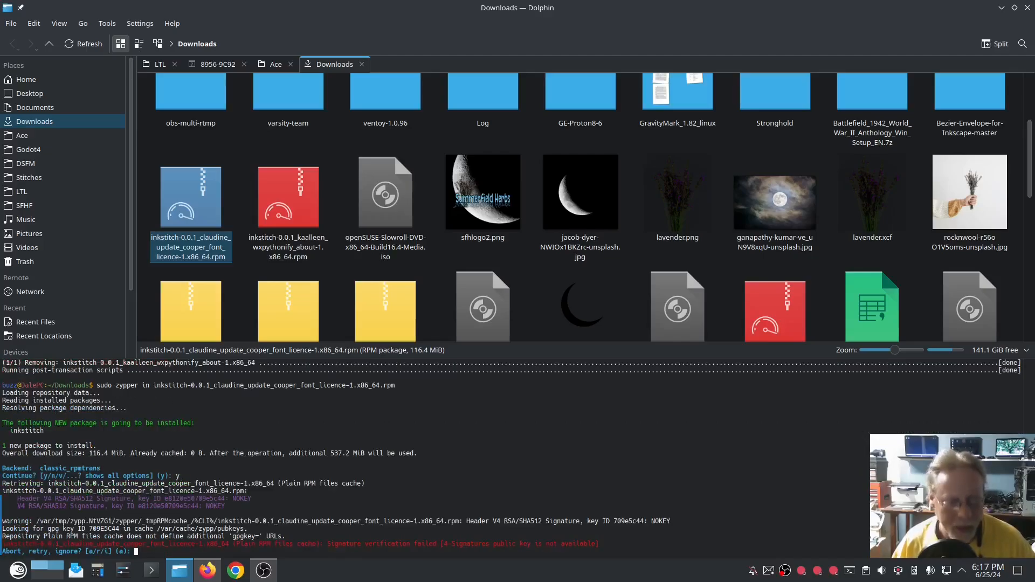
{"action": "type", "text": "i"}
{"action": "key", "text": "Return"}
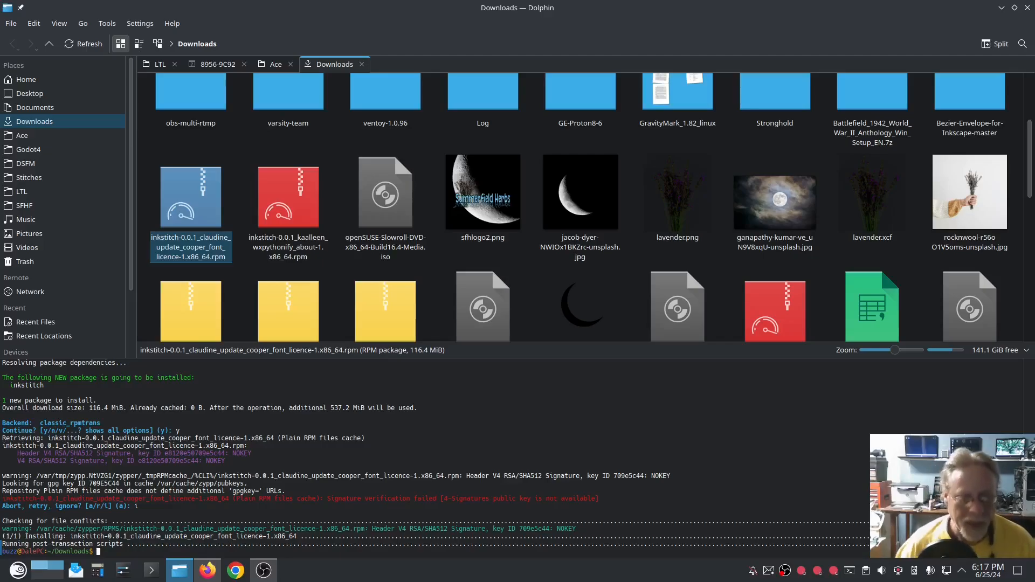
Close the file manager and browser windows and launch Inkscape.
{"action": "left_click", "coordinate": [1028, 7]}
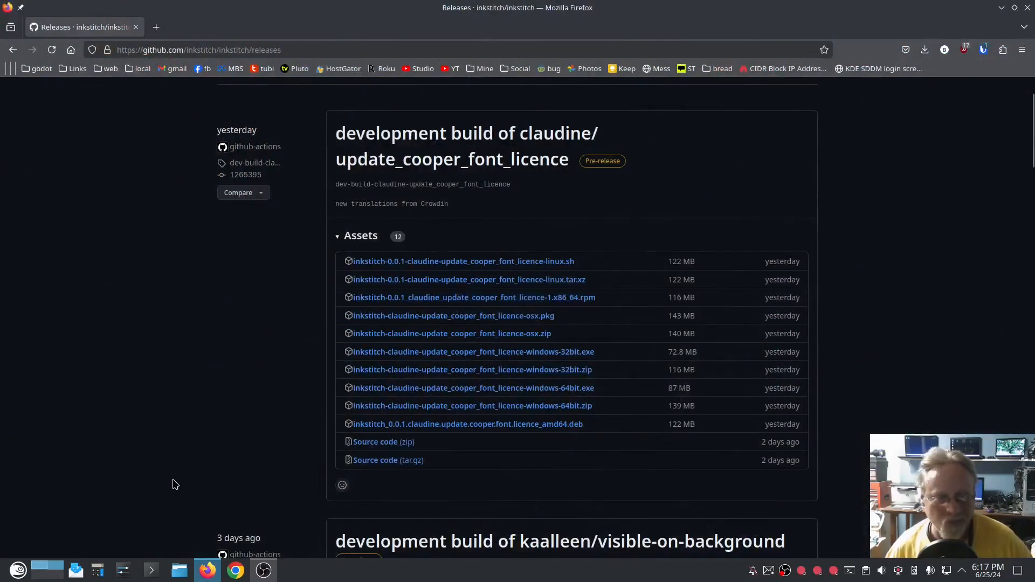
{"action": "left_click", "coordinate": [1027, 7]}
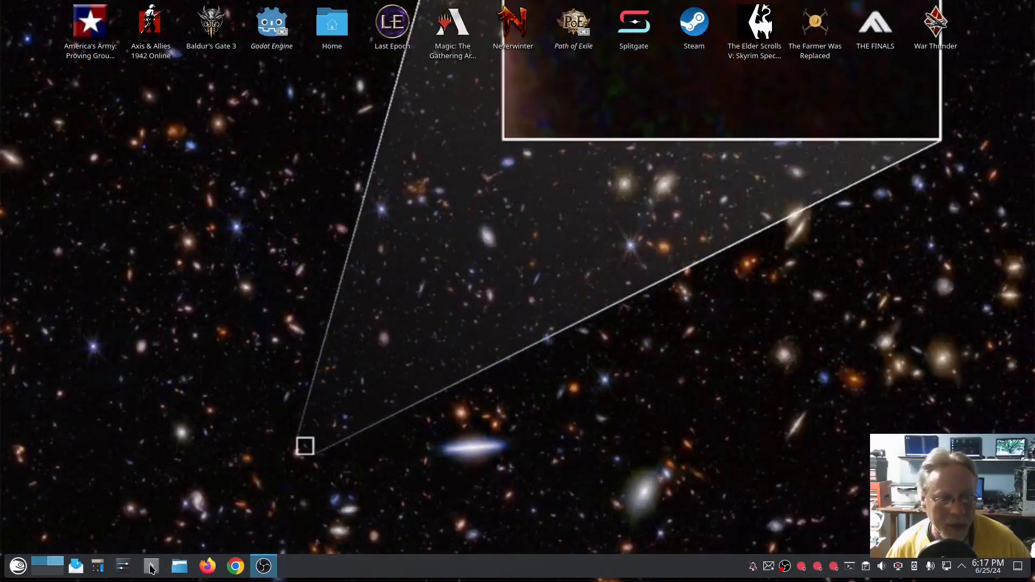
{"action": "left_click", "coordinate": [18, 566]}
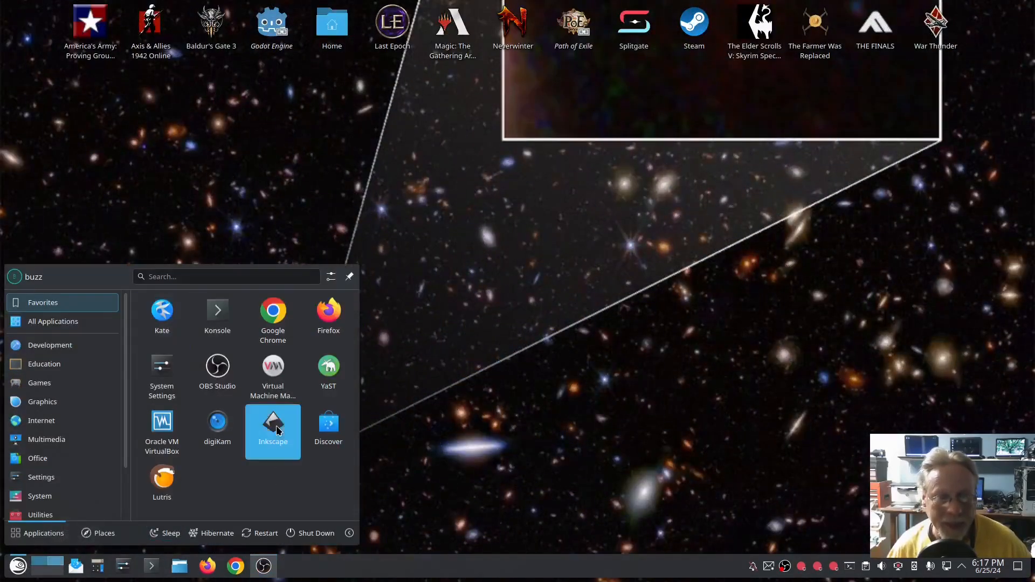
{"action": "left_click", "coordinate": [276, 425]}
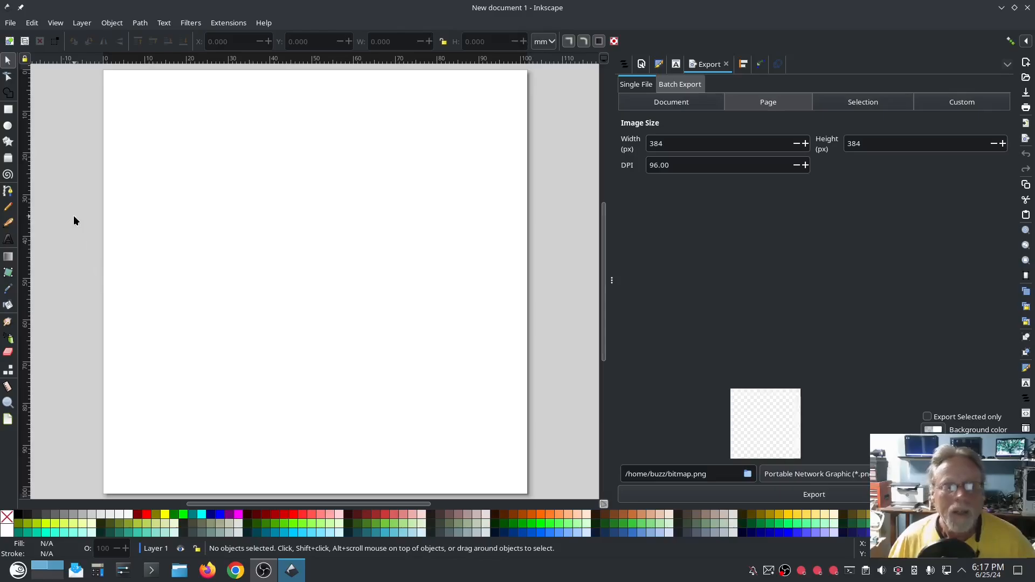
Check the installed Ink/Stitch version in the extension's About window and close it.
{"action": "left_click", "coordinate": [229, 23]}
{"action": "mouse_move", "coordinate": [259, 165]}
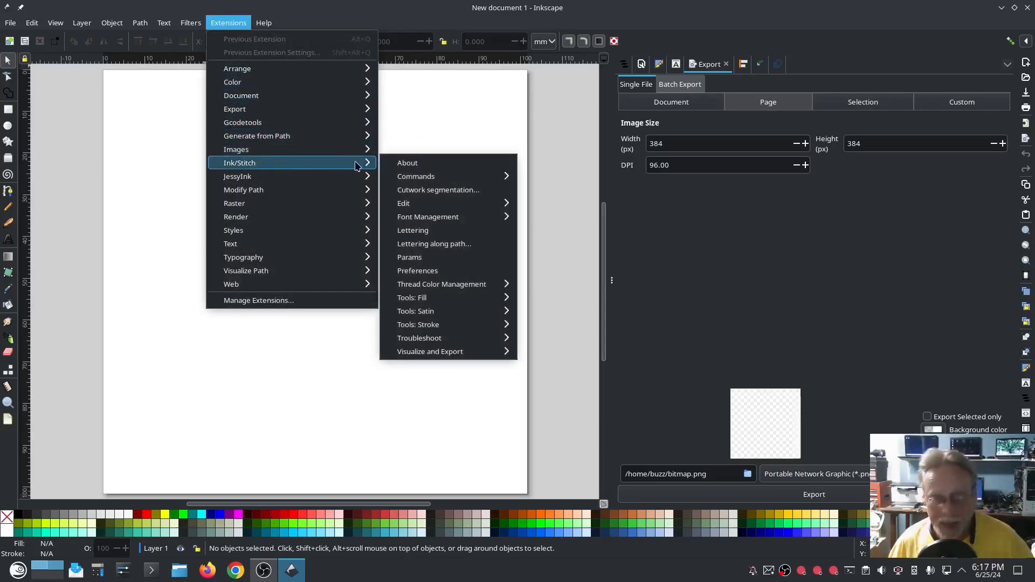
{"action": "left_click", "coordinate": [407, 162]}
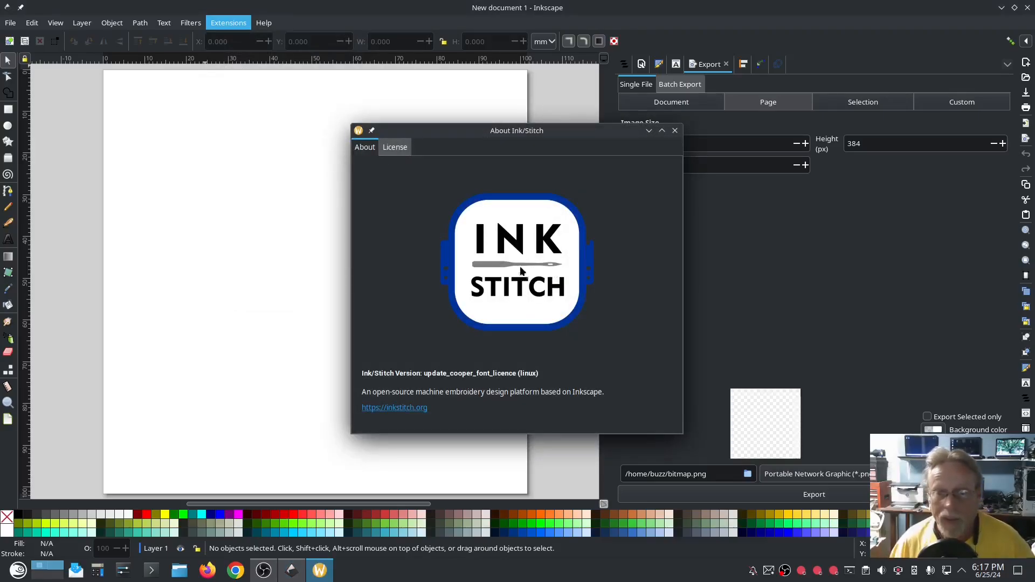
{"action": "left_click", "coordinate": [675, 131]}
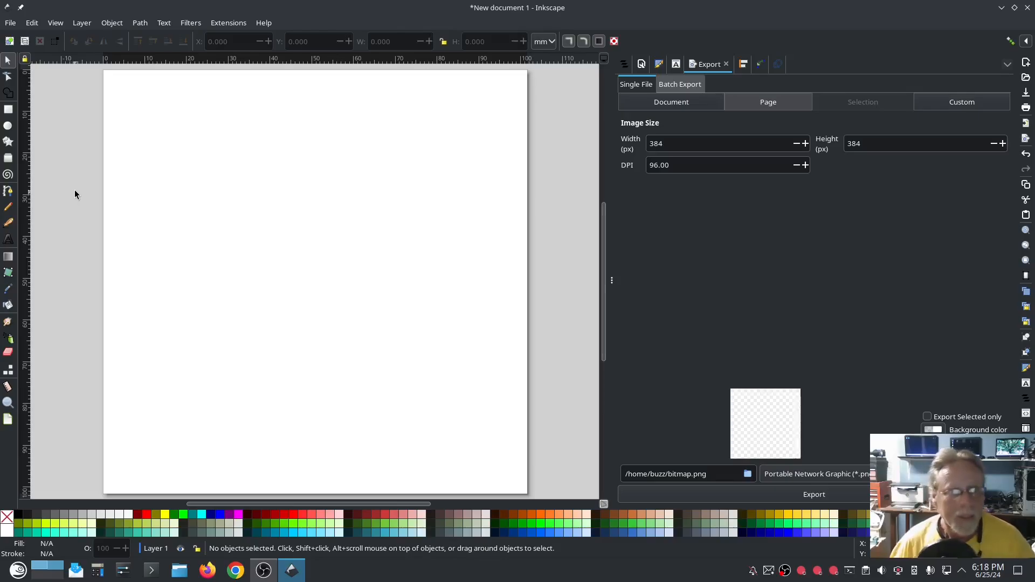
View the document properties and create a new document from the custom Hats template.
{"action": "left_click", "coordinate": [641, 65]}
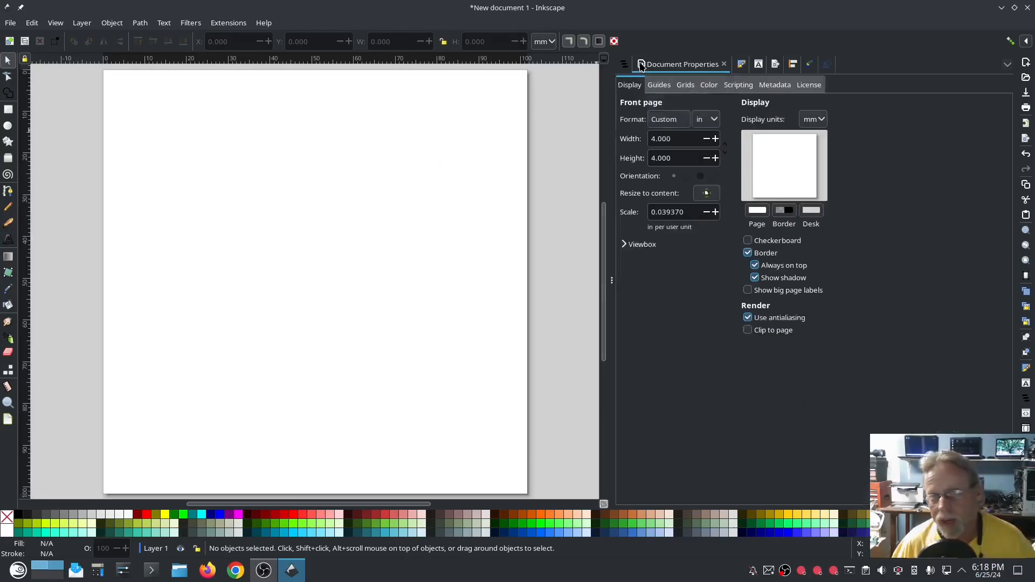
{"action": "left_click", "coordinate": [12, 23]}
{"action": "left_click", "coordinate": [44, 48]}
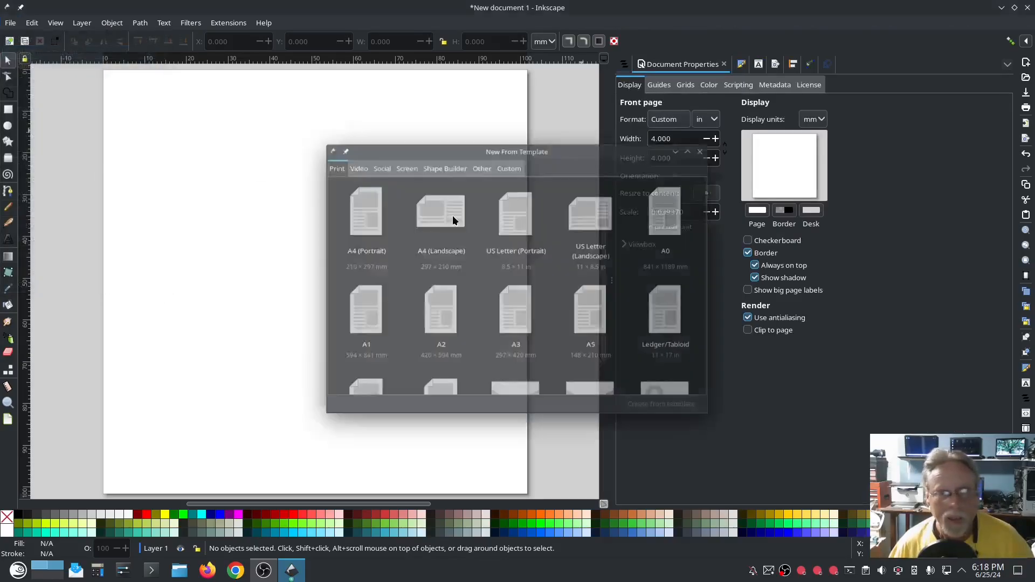
{"action": "left_click", "coordinate": [509, 162]}
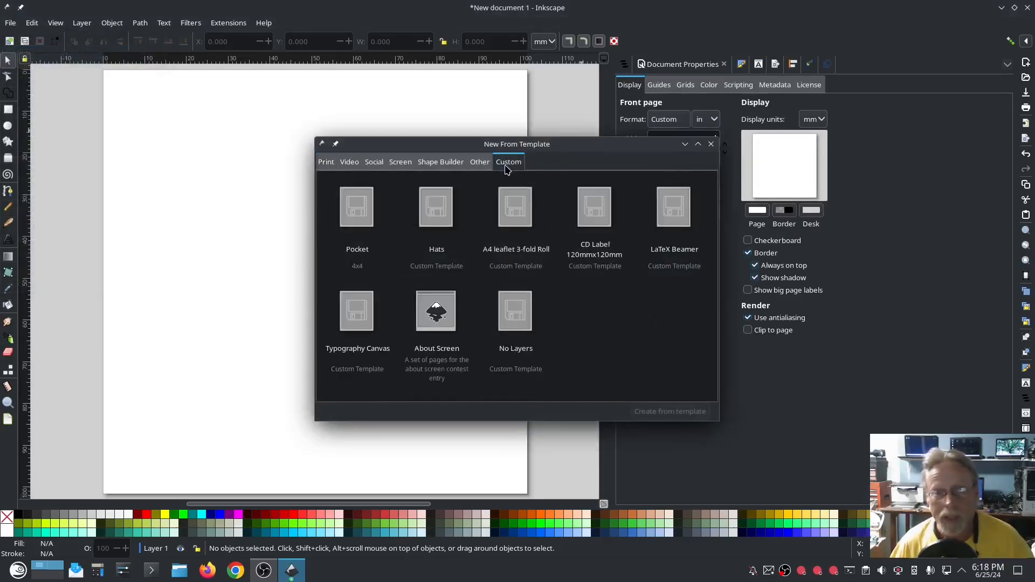
{"action": "left_click", "coordinate": [442, 226]}
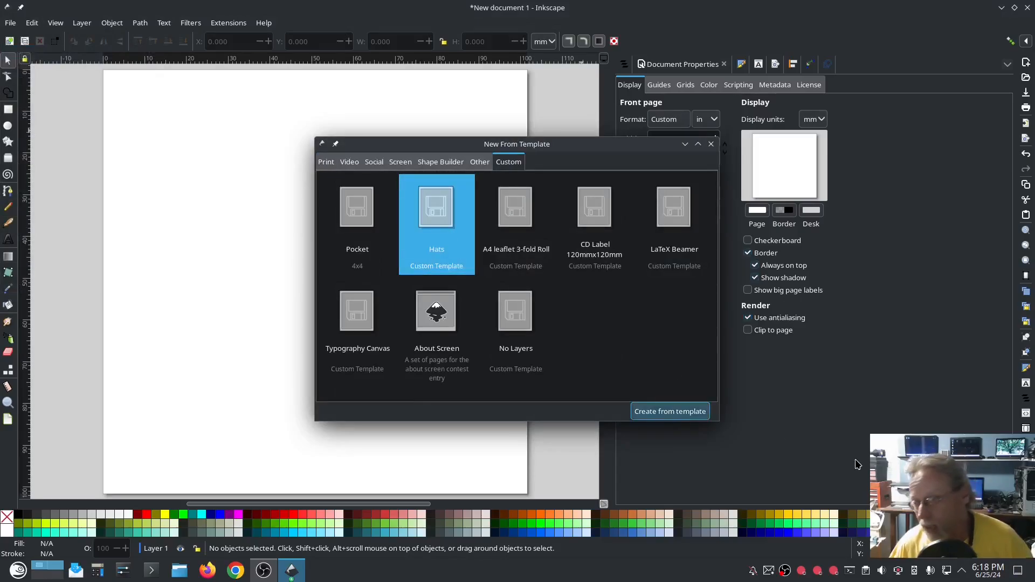
{"action": "key", "text": "Return"}
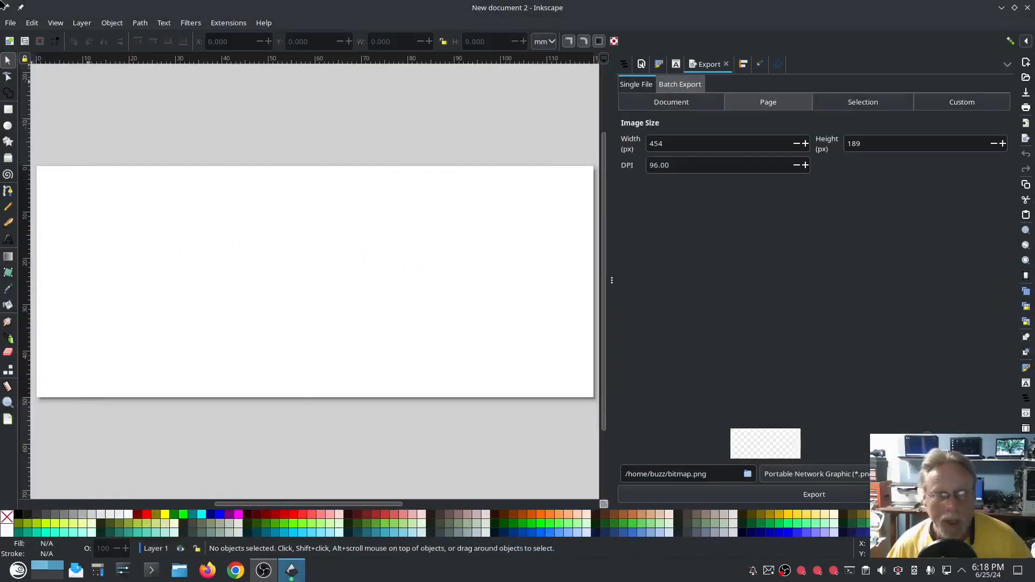
Switch back to the original 4 × 4 in document and close it without saving.
{"action": "key", "text": "super"}
{"action": "left_click", "coordinate": [786, 289]}
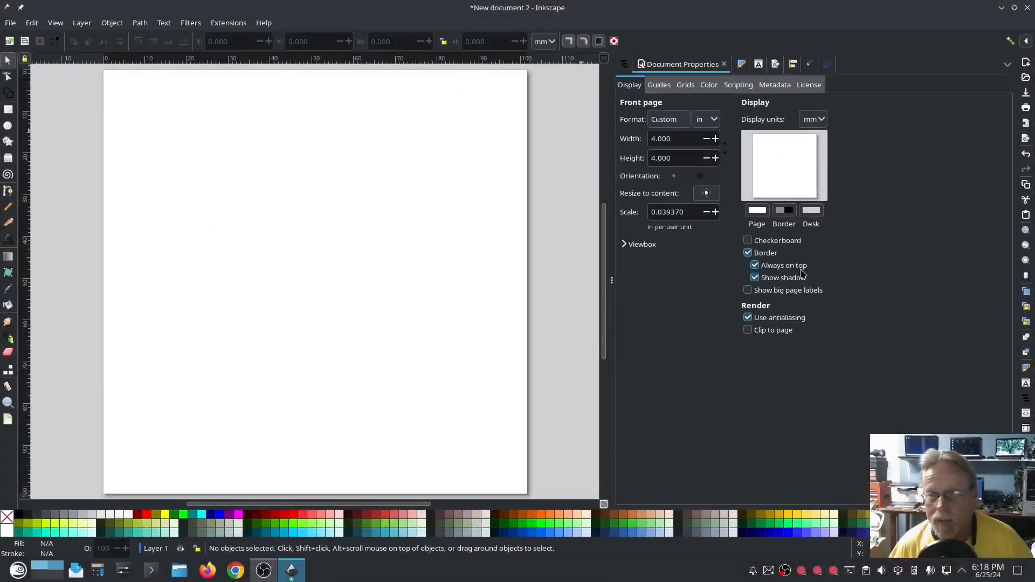
{"action": "left_click", "coordinate": [1027, 8]}
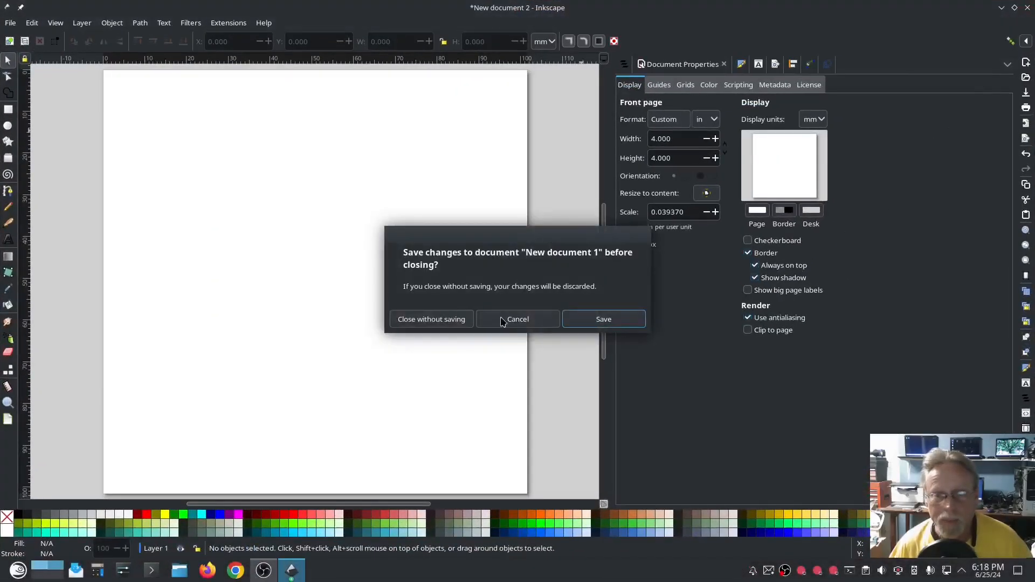
{"action": "left_click", "coordinate": [434, 319]}
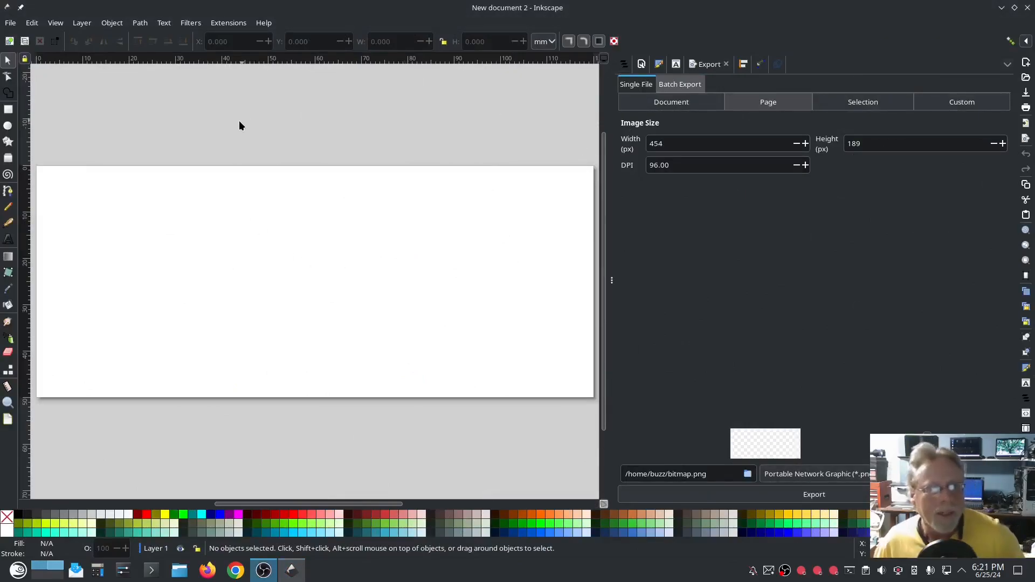
Add the text "USA" on the hat page and remove its stroke.
{"action": "left_click", "coordinate": [8, 240]}
{"action": "left_click", "coordinate": [183, 306]}
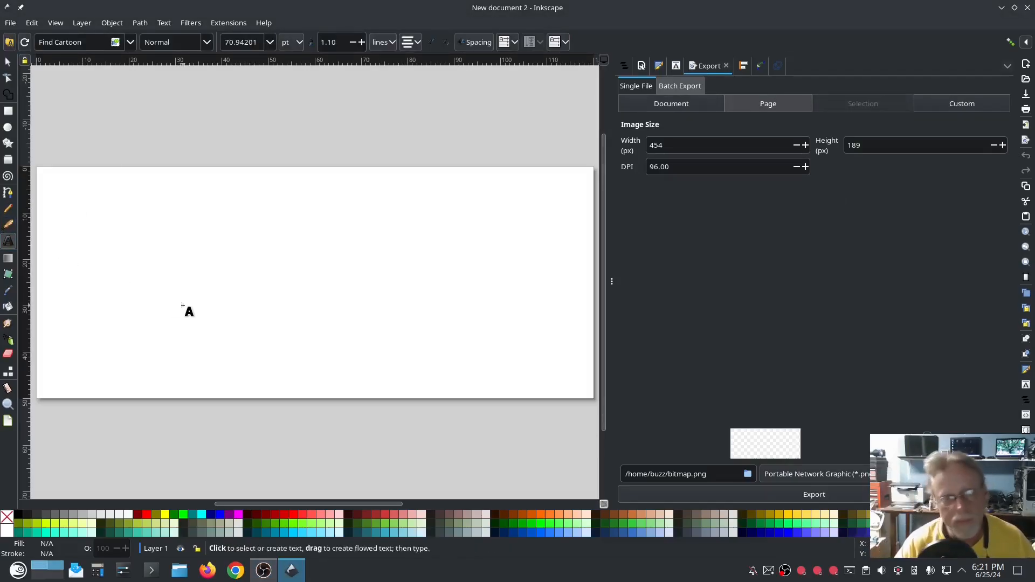
{"action": "type", "text": "USA"}
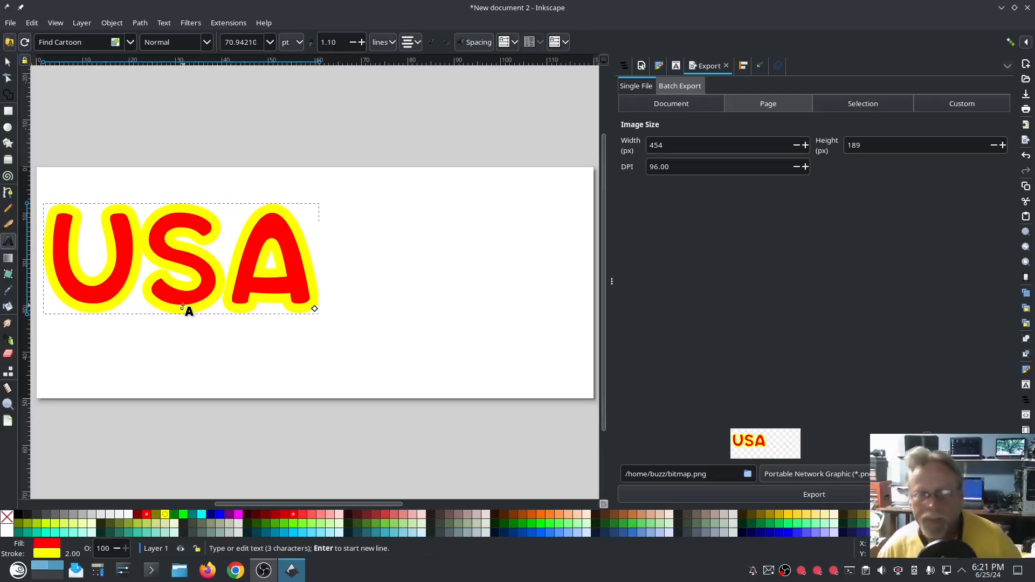
{"action": "key", "text": "Escape"}
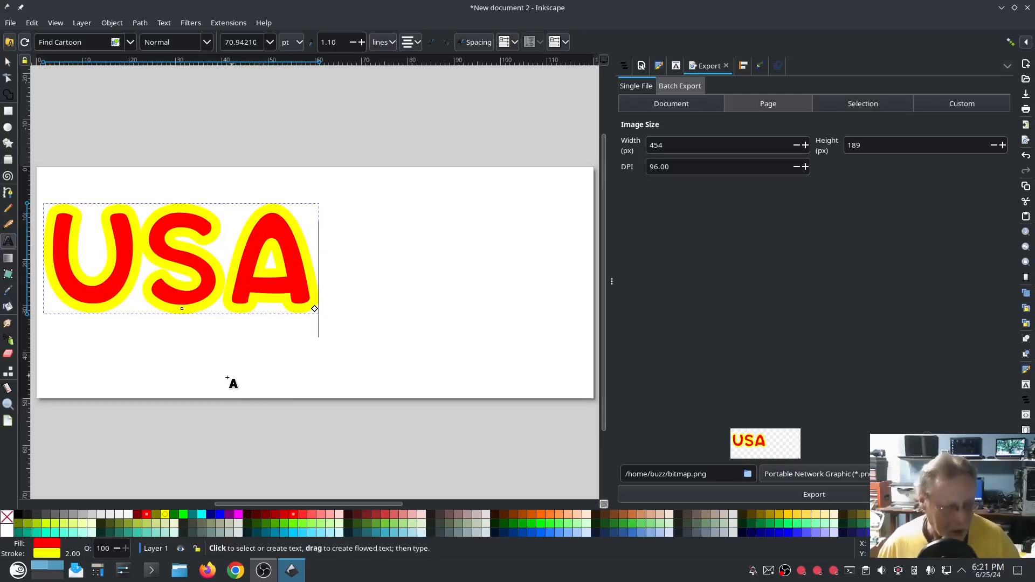
{"action": "left_click", "coordinate": [8, 518], "text": "shift"}
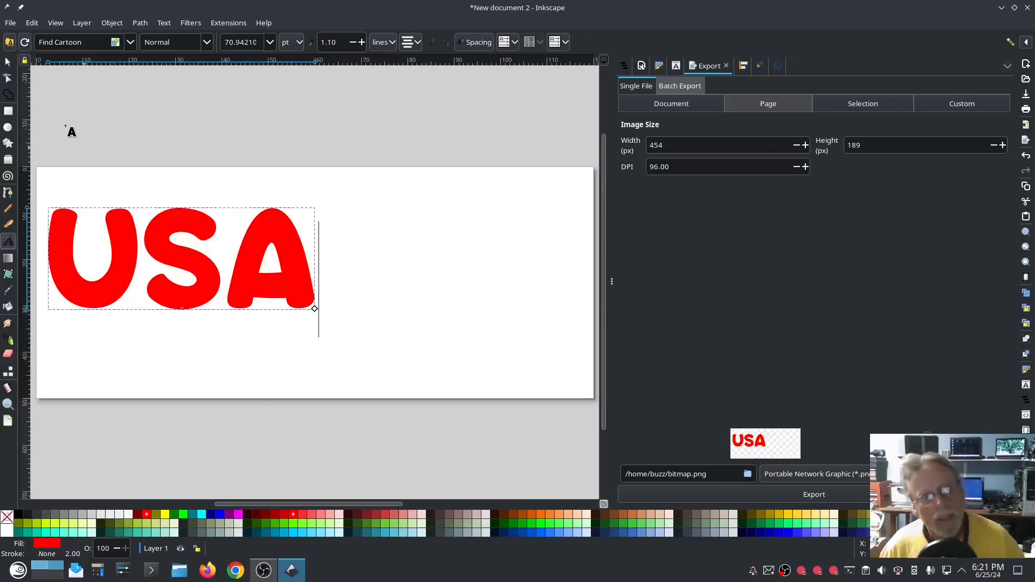
Enlarge the USA text to about 80 mm wide by 26 mm high and move it to the middle of the page.
{"action": "left_click", "coordinate": [8, 61]}
{"action": "left_click_drag", "start_coordinate": [316, 311], "coordinate": [429, 340]}
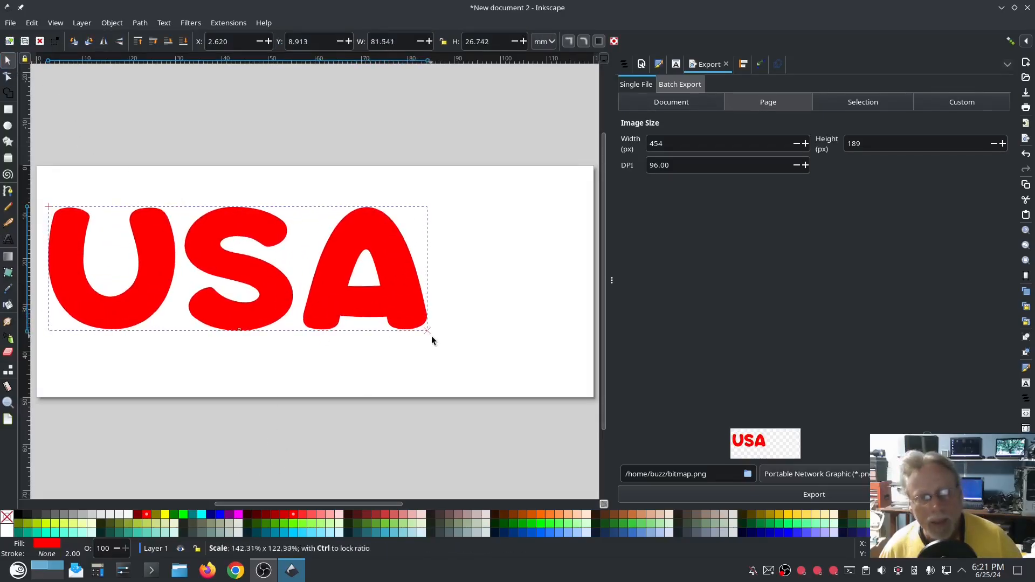
{"action": "left_click_drag", "start_coordinate": [328, 315], "coordinate": [397, 319]}
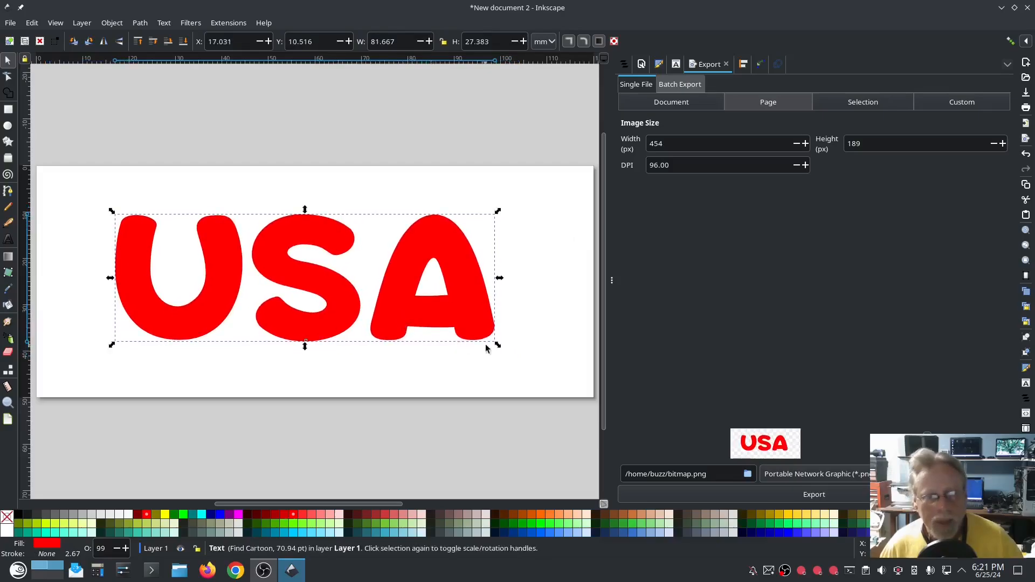
{"action": "left_click_drag", "start_coordinate": [498, 345], "coordinate": [490, 339]}
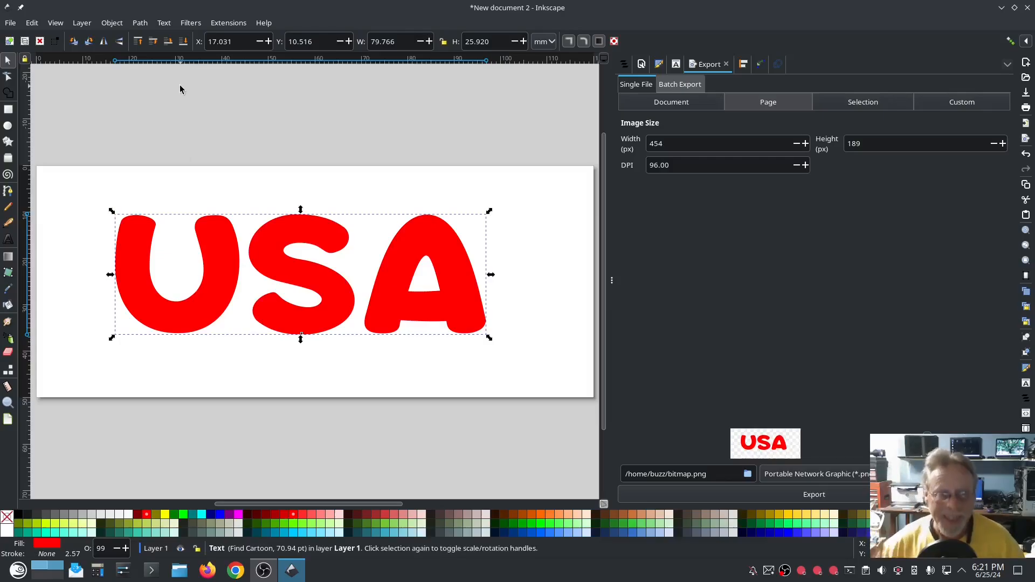
Convert the USA text to a path and split it into separate letters with Ink/Stitch Break Apart Fill Objects, using the Simple method.
{"action": "left_click", "coordinate": [139, 23]}
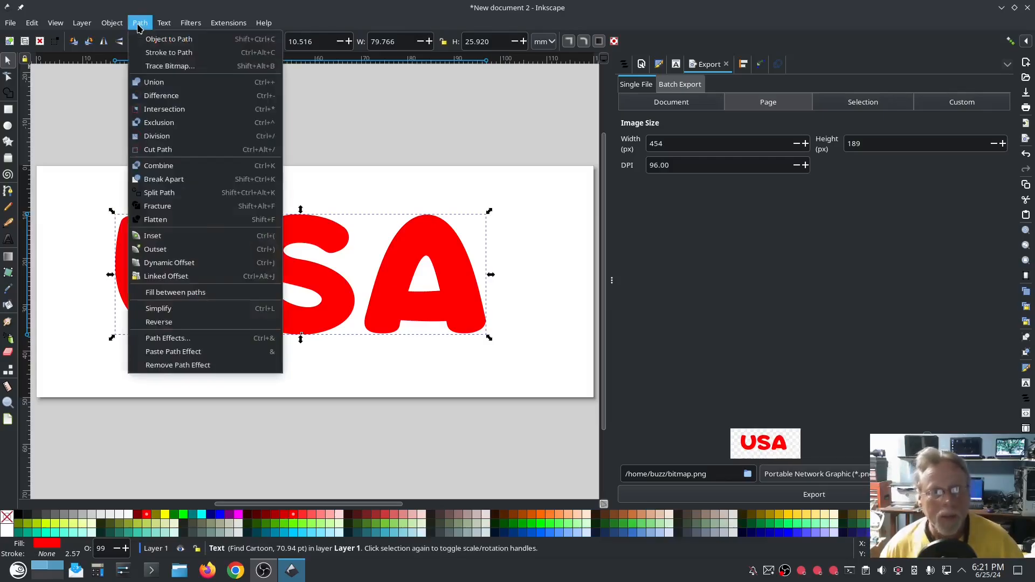
{"action": "left_click", "coordinate": [152, 41]}
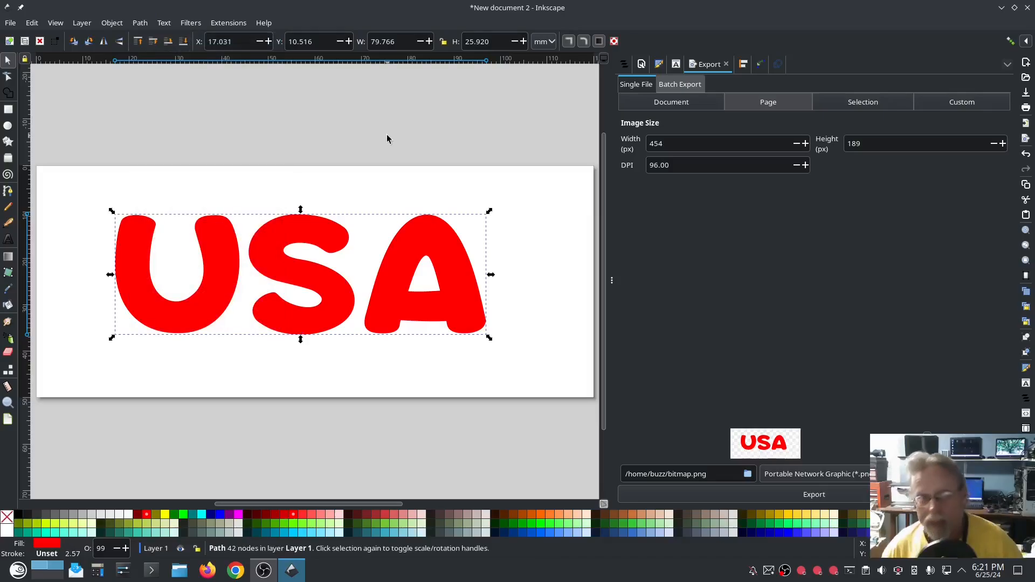
{"action": "left_click", "coordinate": [218, 24]}
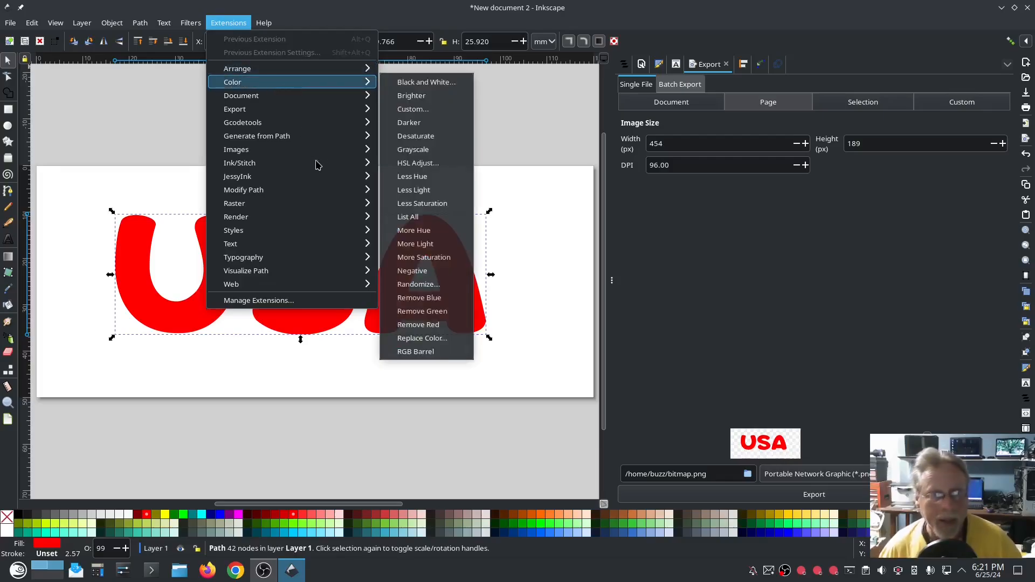
{"action": "mouse_move", "coordinate": [255, 161]}
{"action": "mouse_move", "coordinate": [431, 299]}
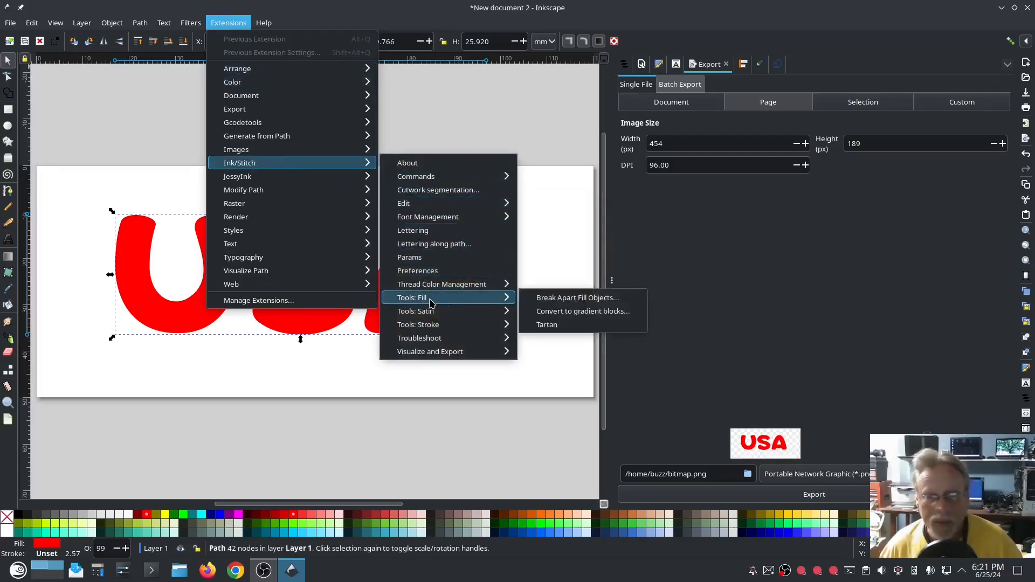
{"action": "left_click", "coordinate": [570, 301]}
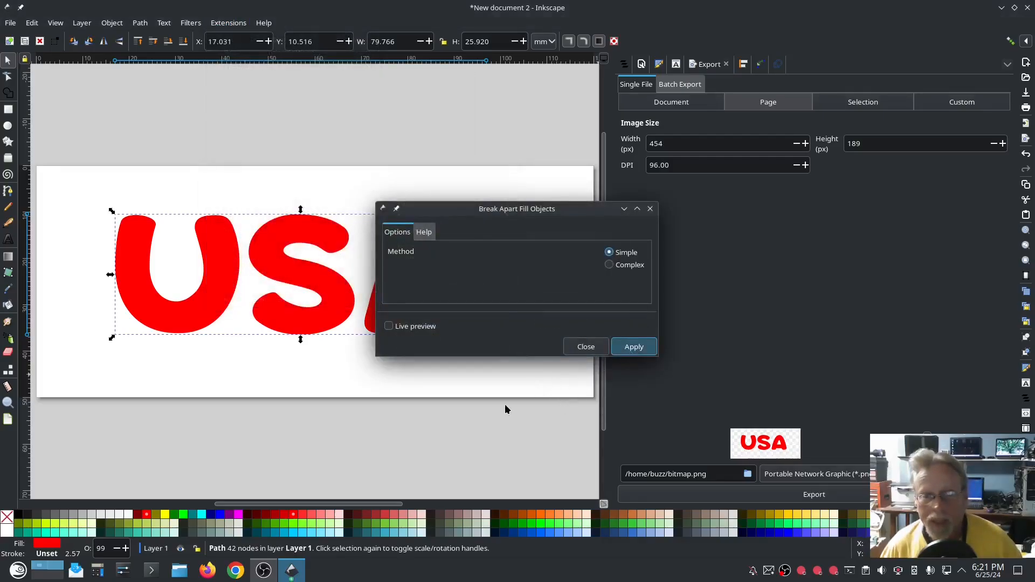
{"action": "key", "text": "Return"}
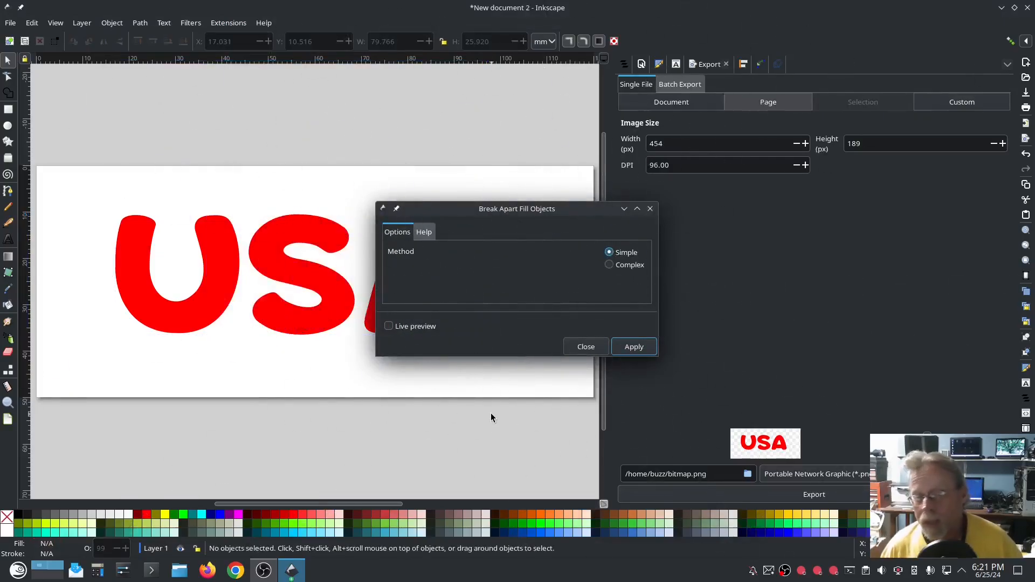
{"action": "left_click", "coordinate": [587, 346]}
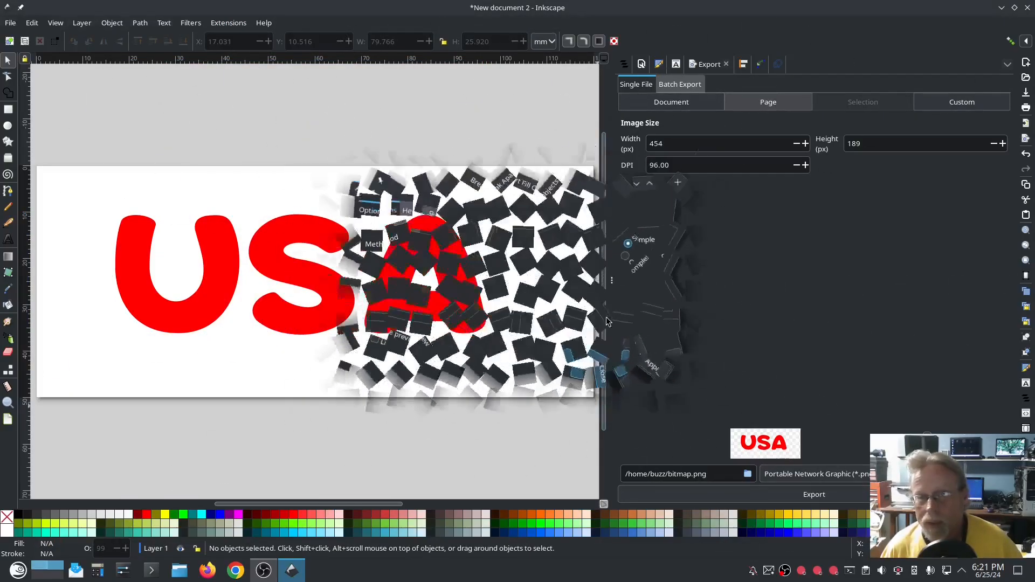
Identify which object in Layer 1 is which letter and move the U below the A in the stacking order.
{"action": "left_click", "coordinate": [623, 65]}
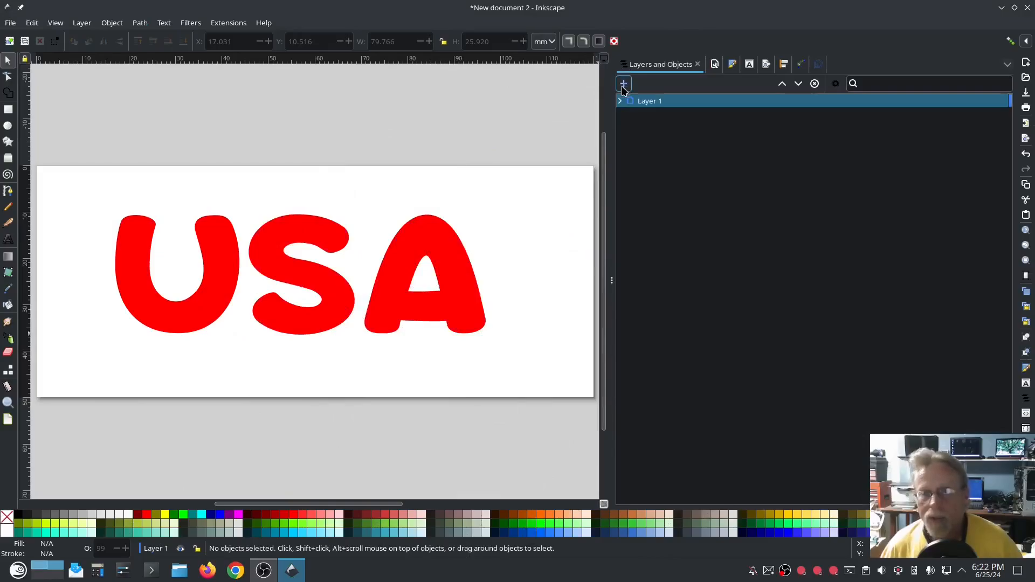
{"action": "left_click", "coordinate": [621, 101]}
{"action": "left_click", "coordinate": [671, 116]}
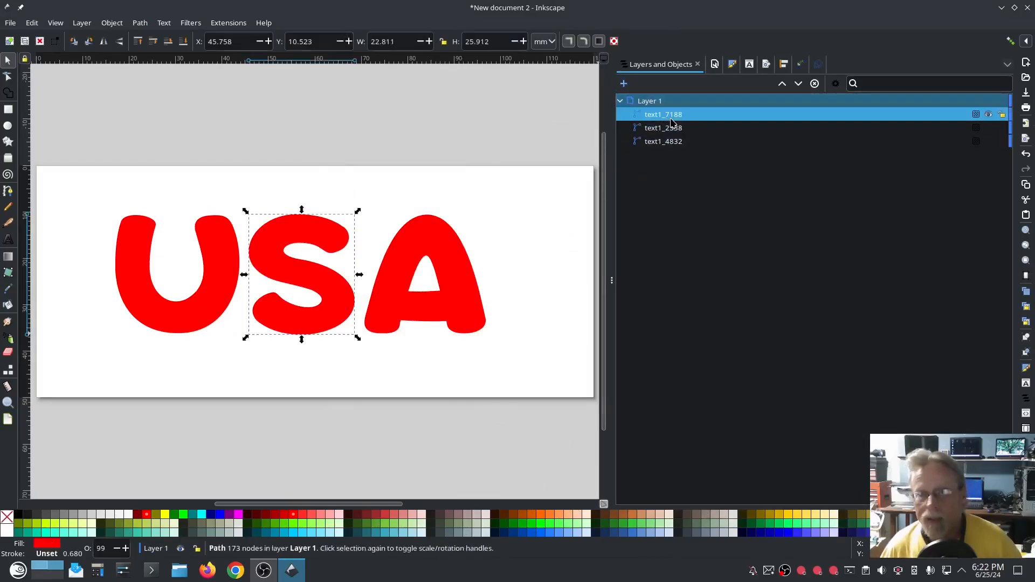
{"action": "left_click", "coordinate": [666, 142]}
{"action": "left_click", "coordinate": [667, 129]}
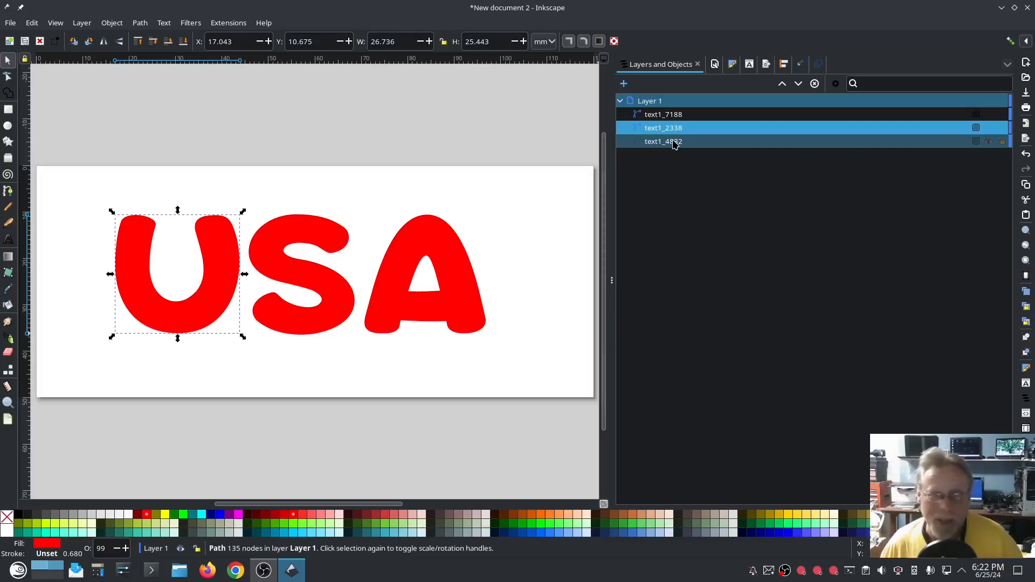
{"action": "left_click", "coordinate": [674, 143]}
{"action": "left_click", "coordinate": [677, 130]}
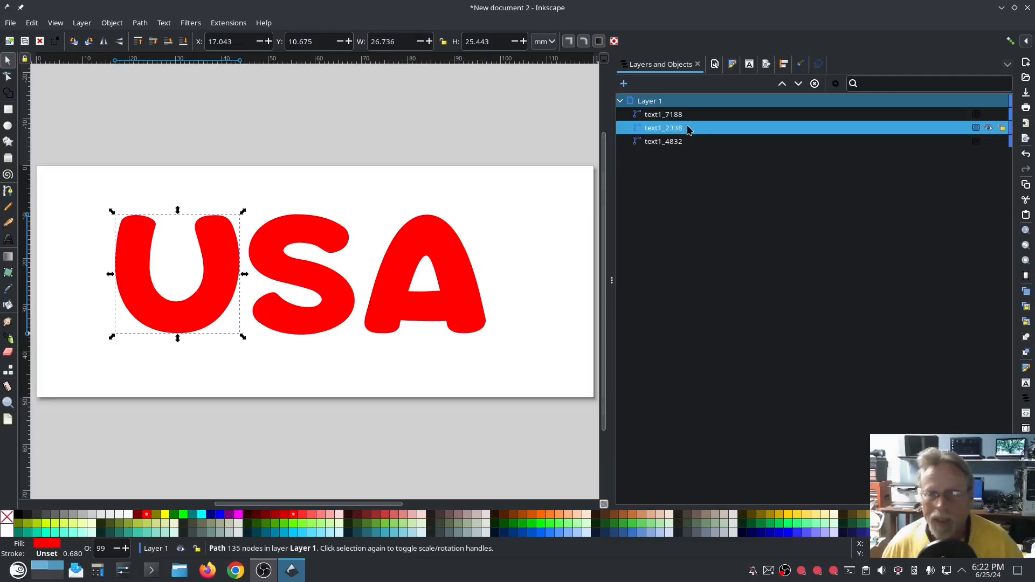
{"action": "left_click", "coordinate": [798, 83]}
Move the letter A above the S in Layer 1, check the order and clear the selection.
{"action": "left_click", "coordinate": [674, 130]}
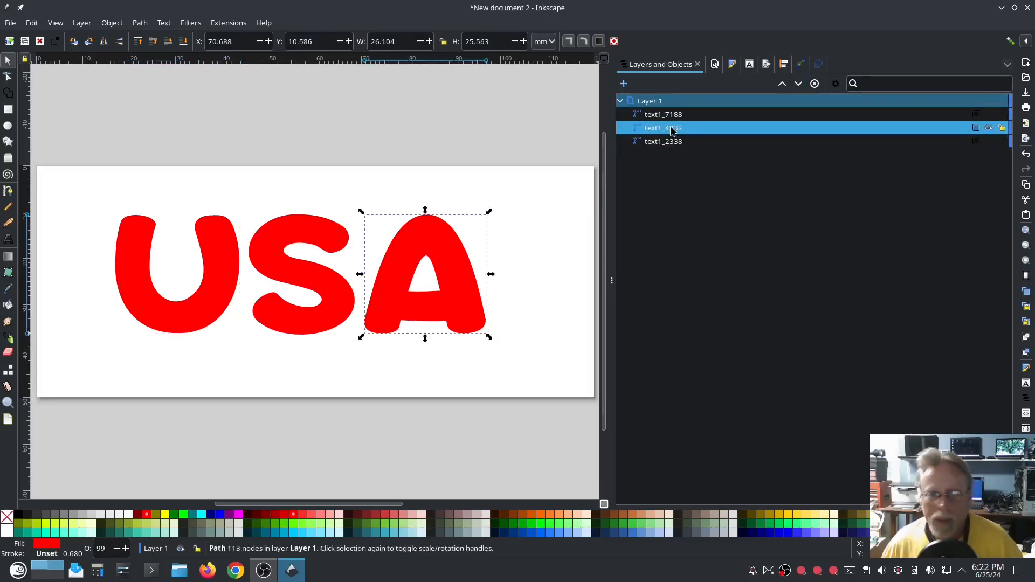
{"action": "left_click", "coordinate": [786, 84]}
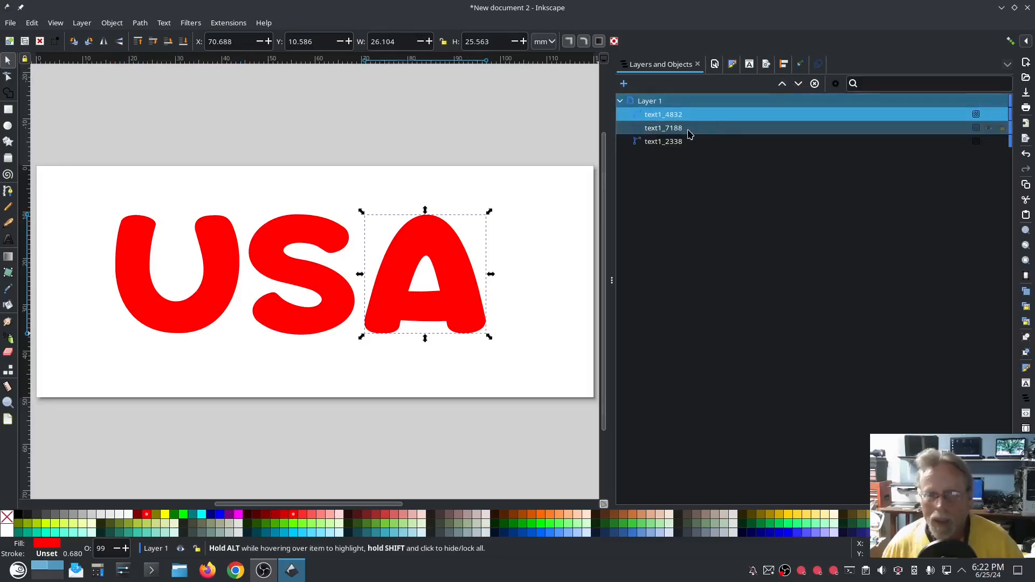
{"action": "left_click", "coordinate": [688, 132]}
{"action": "left_click", "coordinate": [675, 118]}
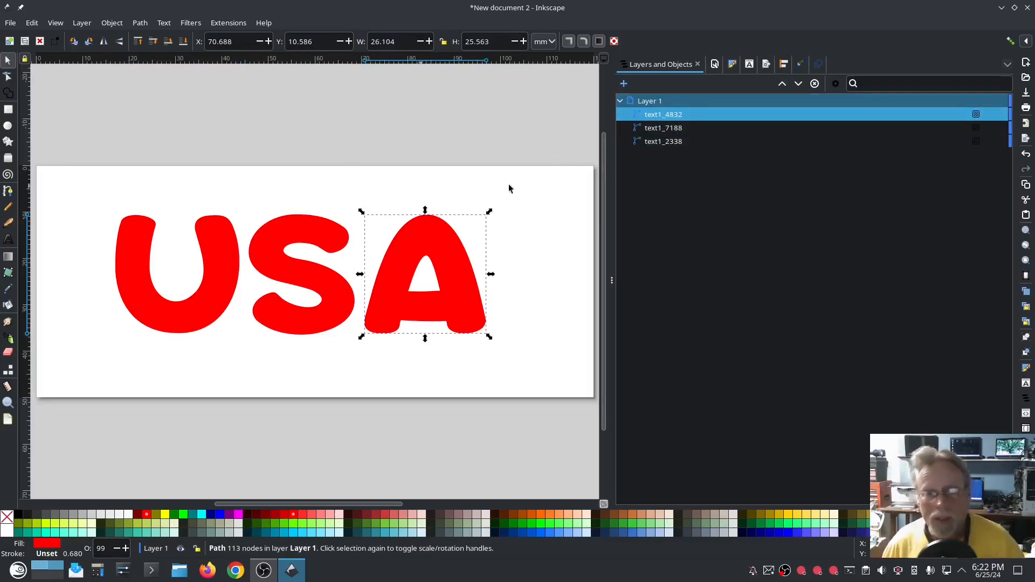
{"action": "left_click", "coordinate": [390, 118]}
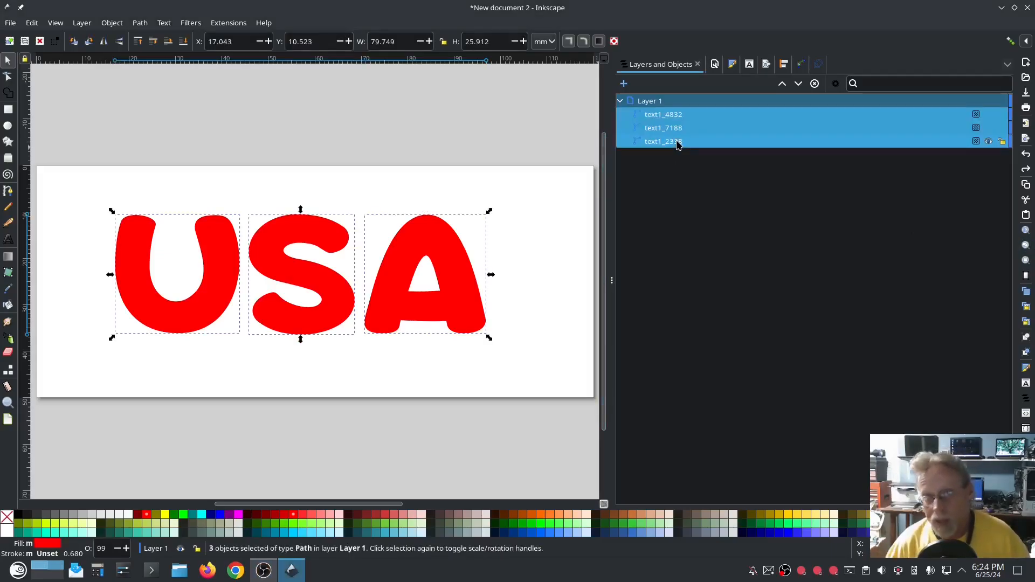
Open Ink/Stitch Params for the three selected letters and turn off the fill underlay and the Underpath option.
{"action": "left_click", "coordinate": [140, 23]}
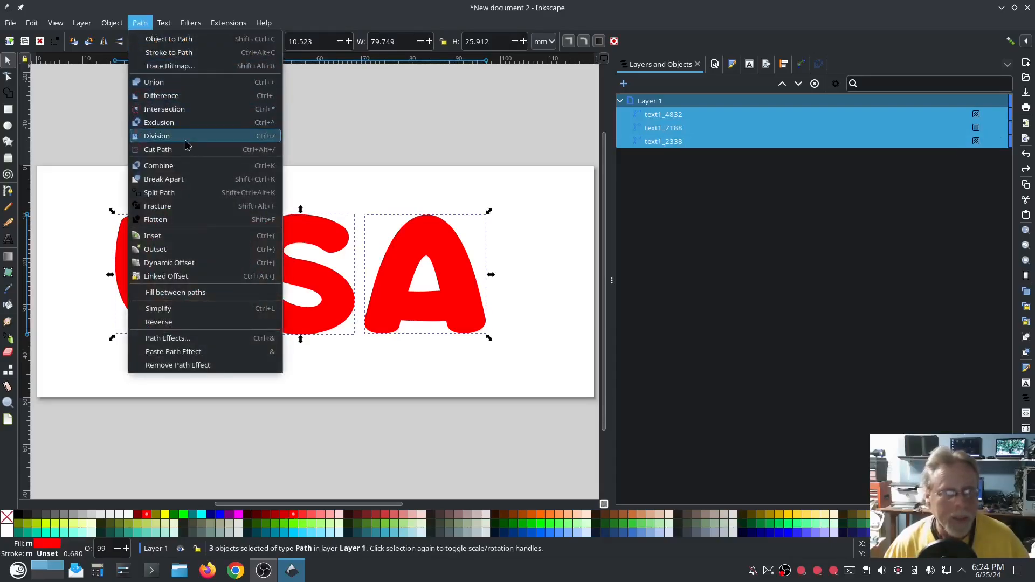
{"action": "mouse_move", "coordinate": [228, 23]}
{"action": "mouse_move", "coordinate": [240, 163]}
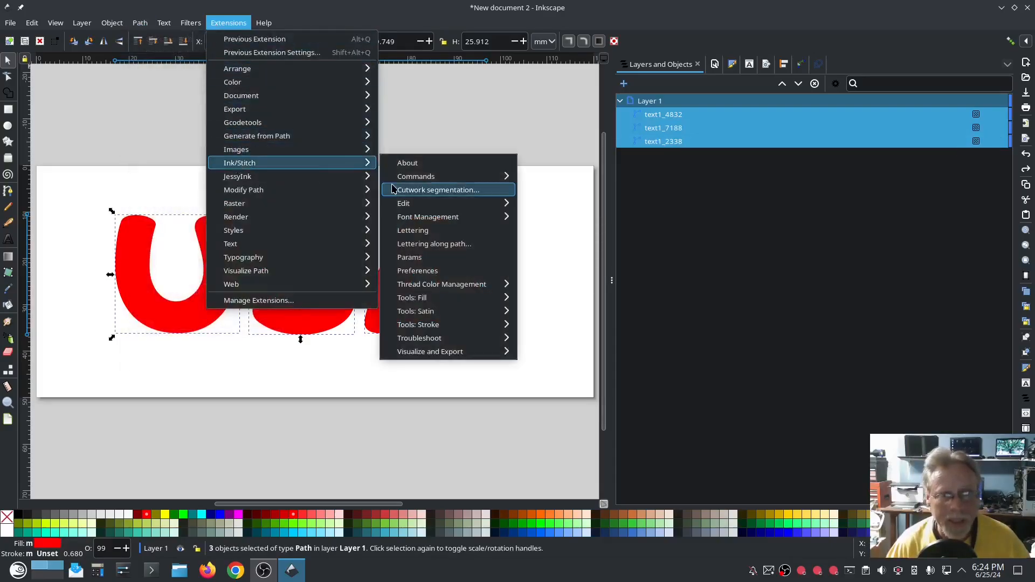
{"action": "left_click", "coordinate": [404, 257]}
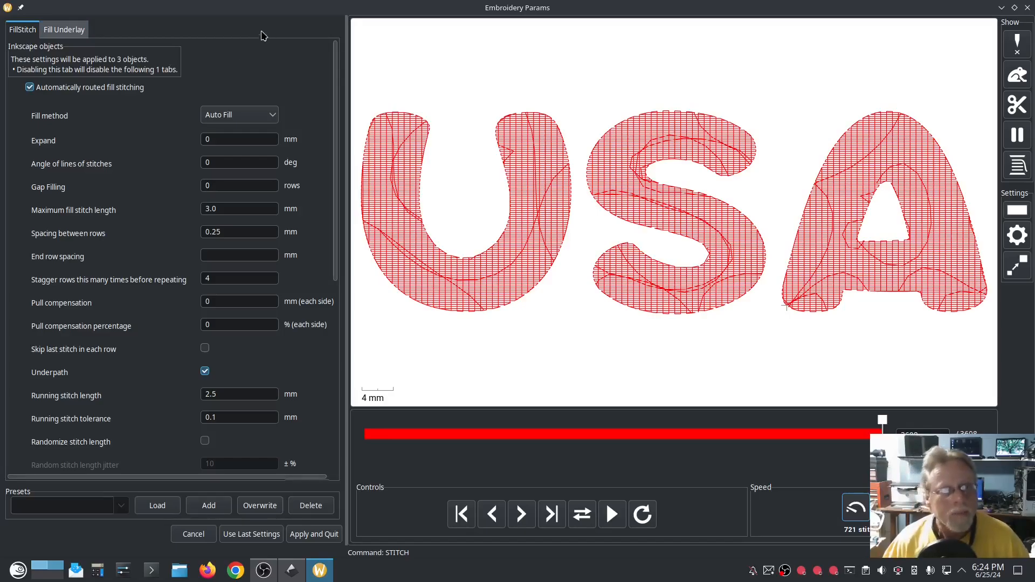
{"action": "left_click", "coordinate": [75, 30]}
{"action": "left_click", "coordinate": [43, 78]}
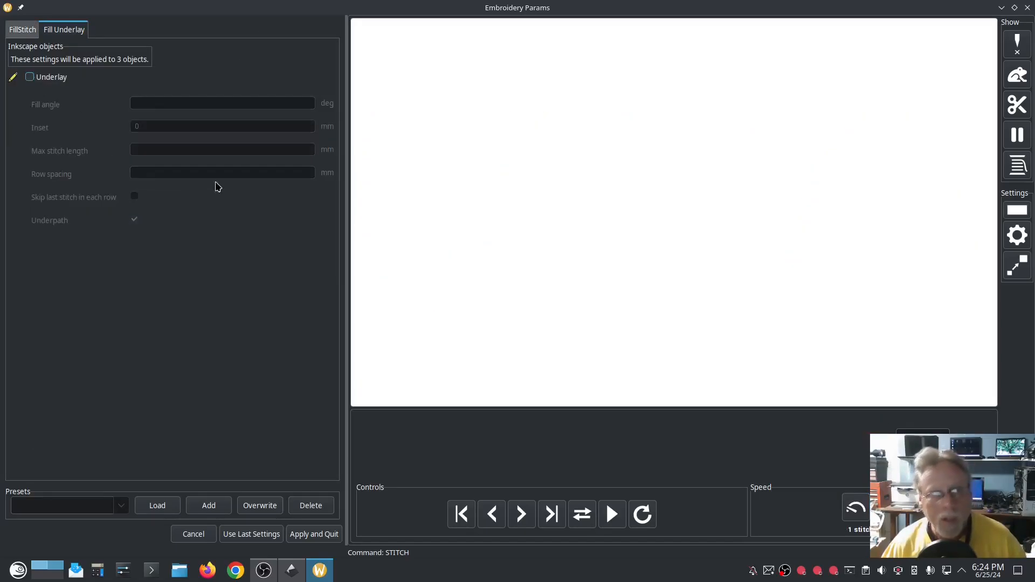
{"action": "left_click", "coordinate": [22, 30]}
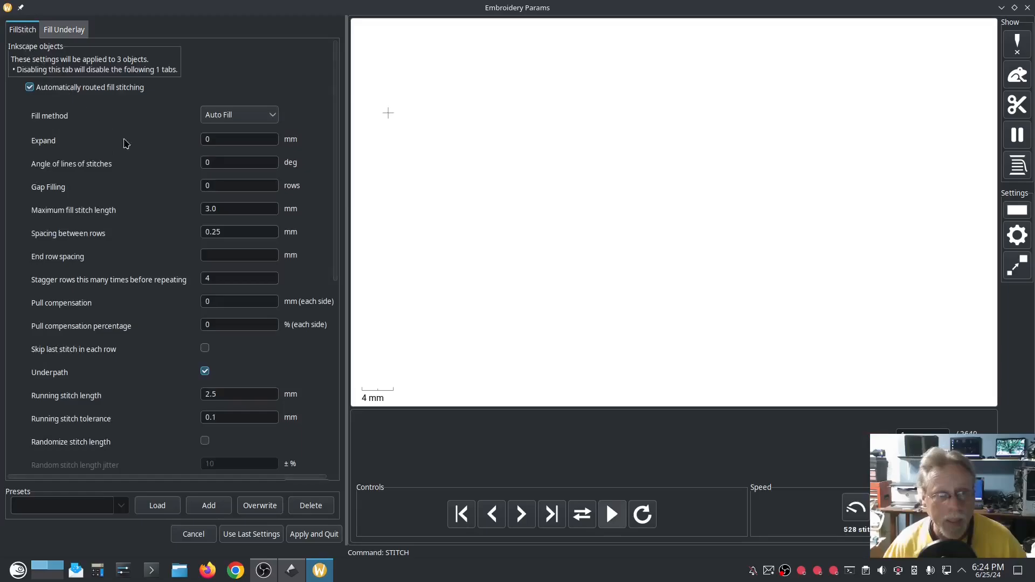
{"action": "left_click", "coordinate": [205, 372]}
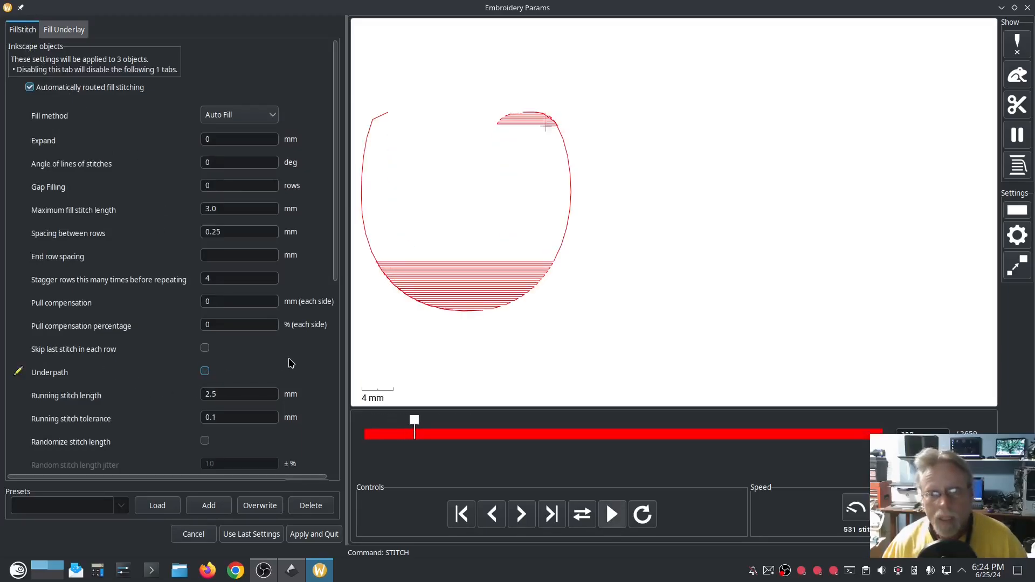
Set the letters' fill method to Meander Fill with a meander pattern scale of 50%.
{"action": "left_click", "coordinate": [265, 116]}
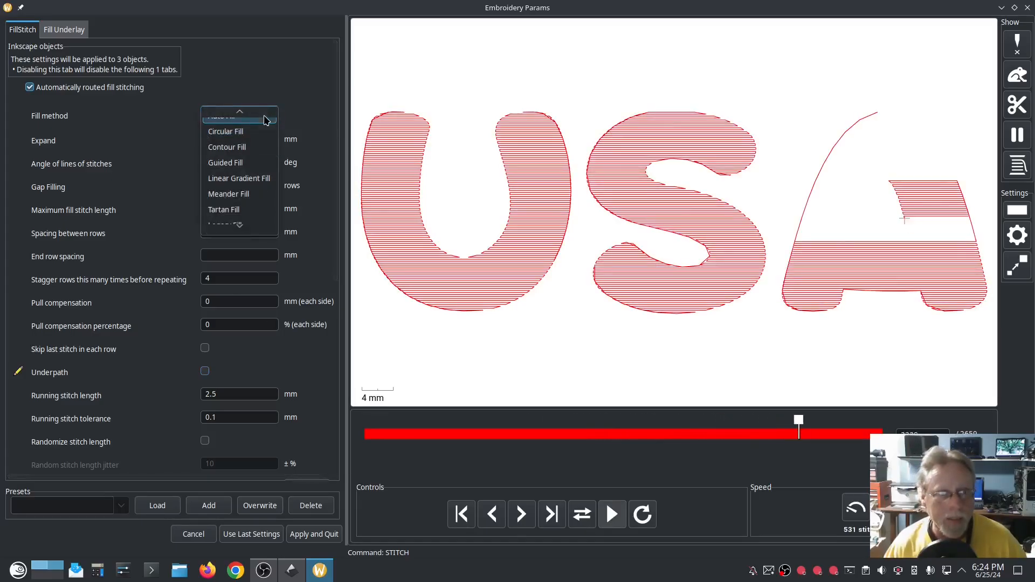
{"action": "left_click", "coordinate": [239, 196]}
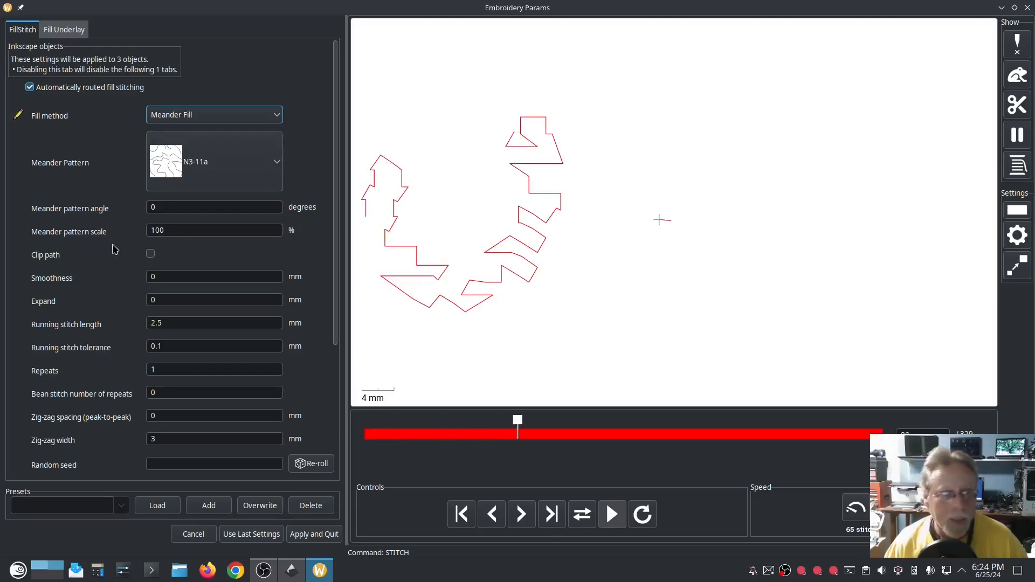
{"action": "left_click_drag", "start_coordinate": [177, 230], "coordinate": [151, 230]}
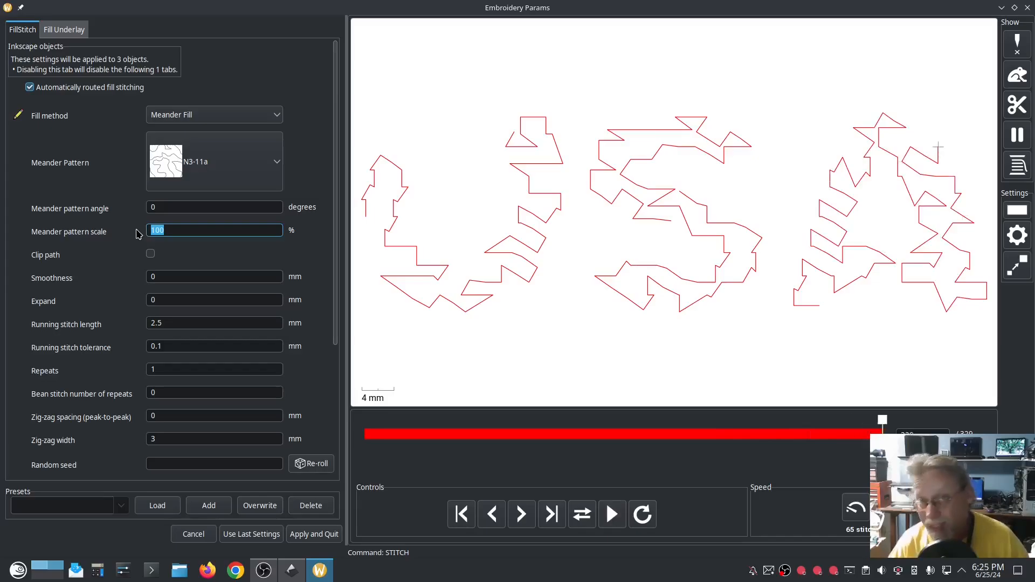
{"action": "type", "text": "50"}
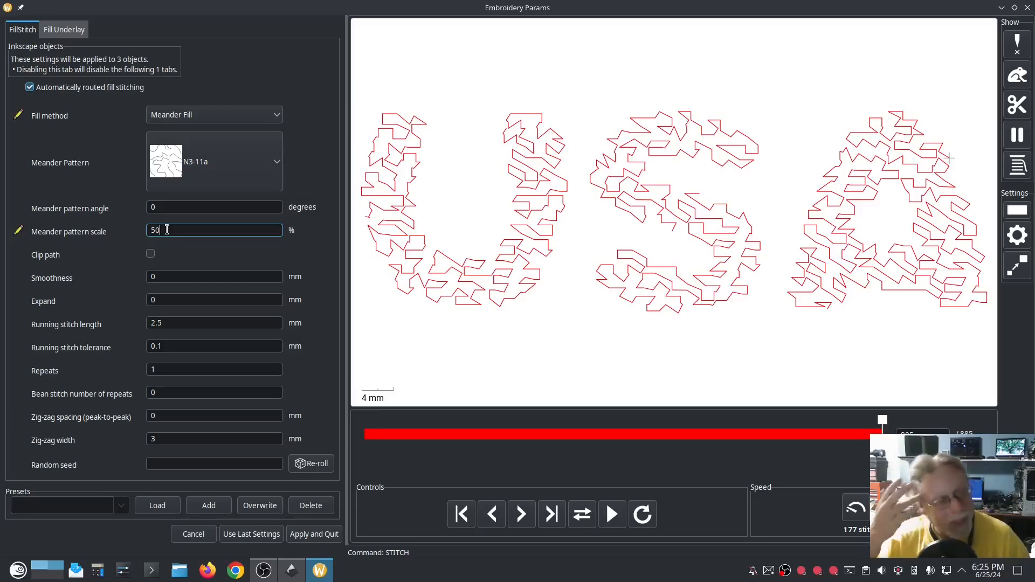
Try a meander pattern scale of 60% and return it to 50%.
{"action": "key", "text": "BackSpace"}
{"action": "key", "text": "BackSpace"}
{"action": "type", "text": "6"}
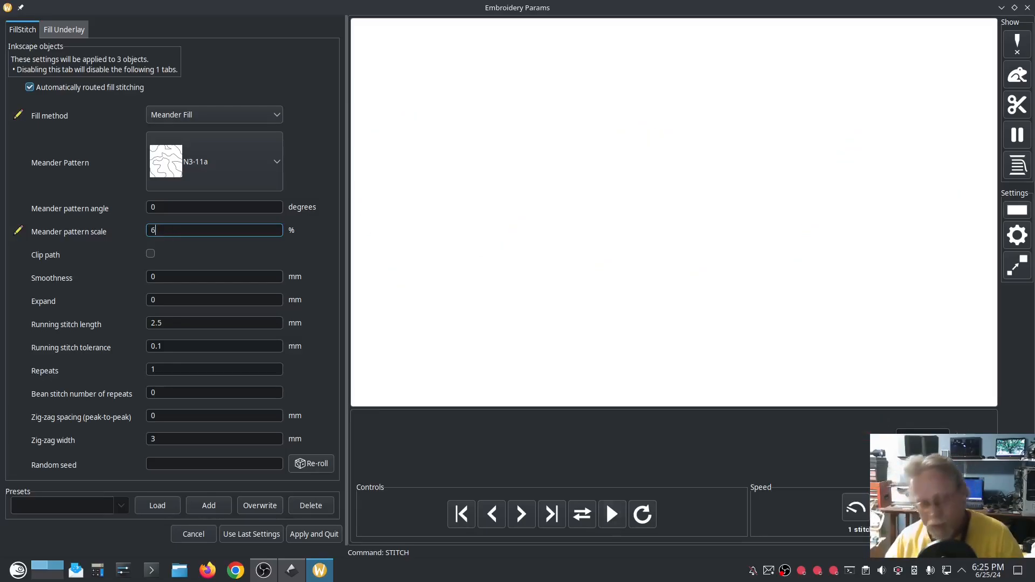
{"action": "type", "text": "0"}
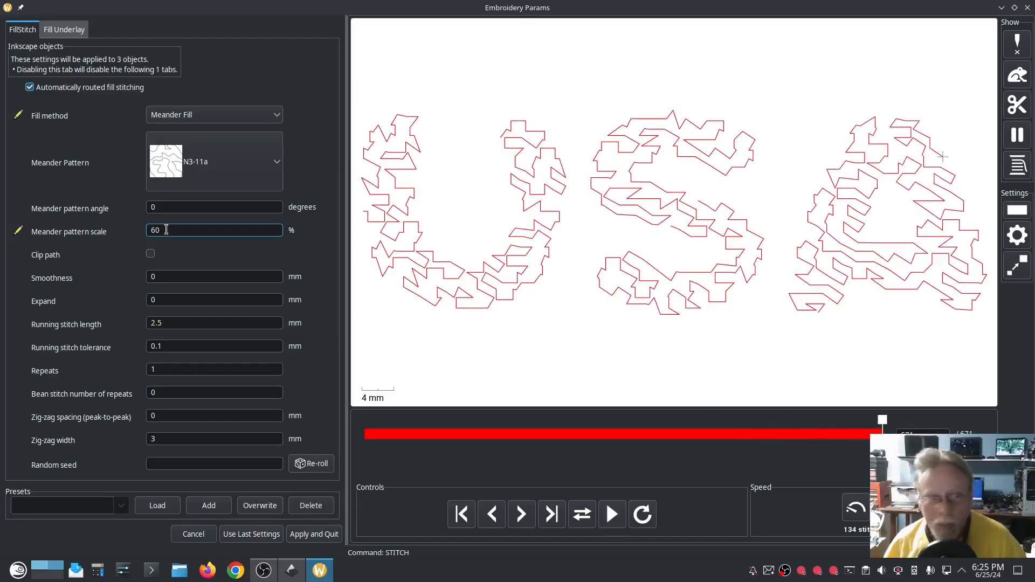
{"action": "left_click_drag", "start_coordinate": [157, 231], "coordinate": [147, 232]}
{"action": "type", "text": "50"}
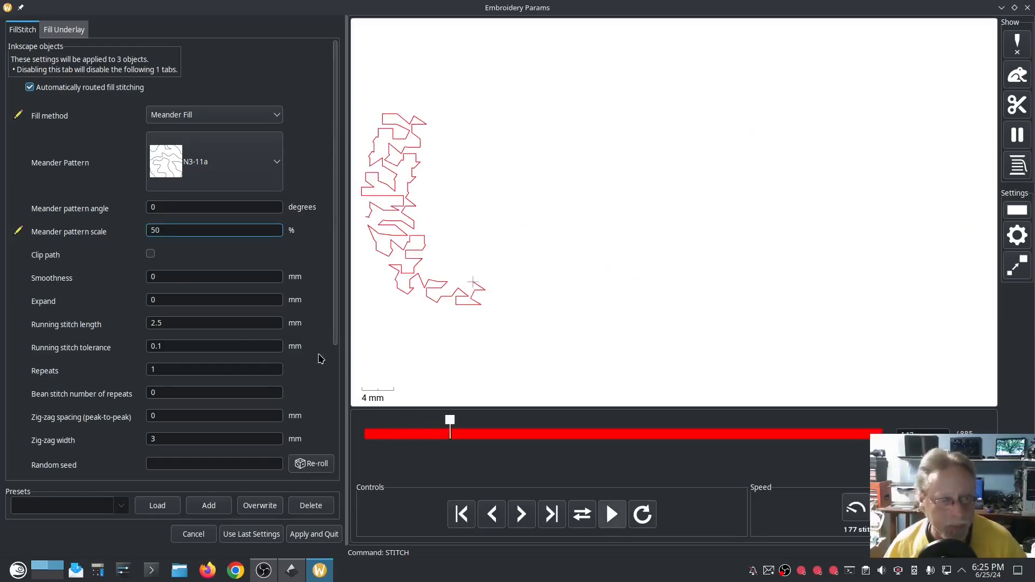
Review the remaining meander fill settings, apply the parameters to the letters and close the Params window.
{"action": "scroll", "coordinate": [325, 343], "scroll_direction": "down", "scroll_amount": 3}
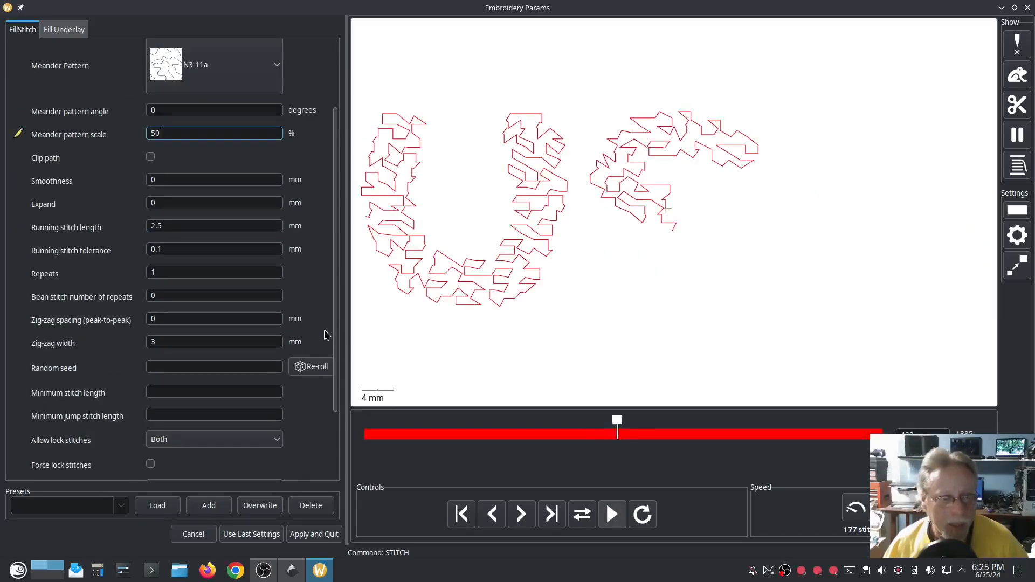
{"action": "scroll", "coordinate": [310, 418], "scroll_direction": "down", "scroll_amount": 3}
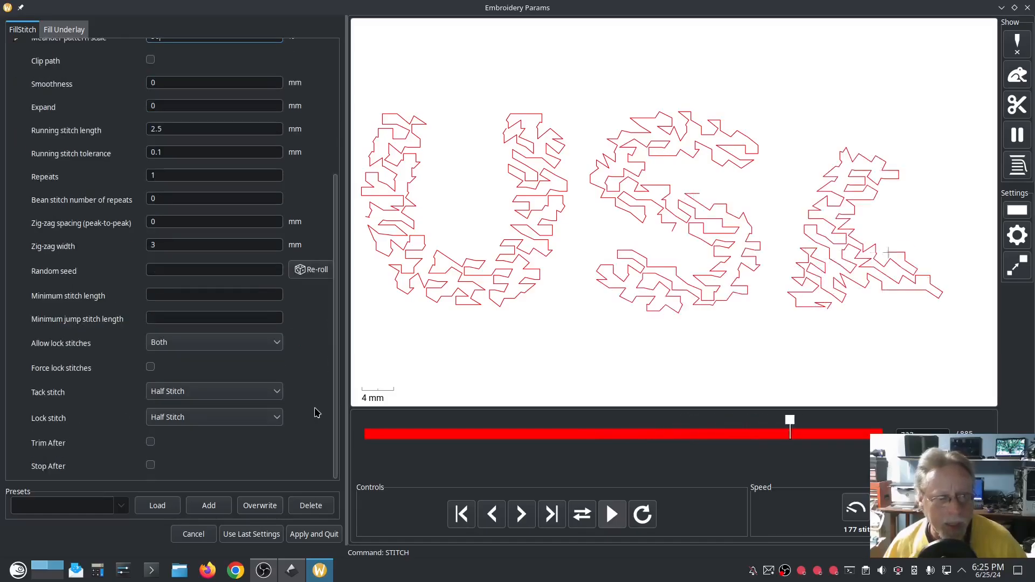
{"action": "scroll", "coordinate": [315, 412], "scroll_direction": "up", "scroll_amount": 6}
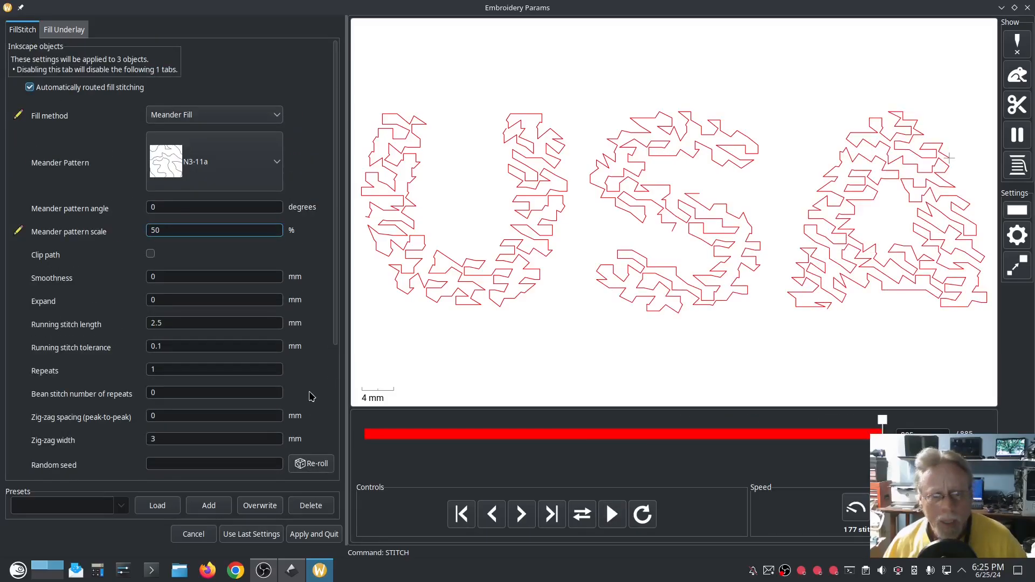
{"action": "left_click", "coordinate": [314, 534]}
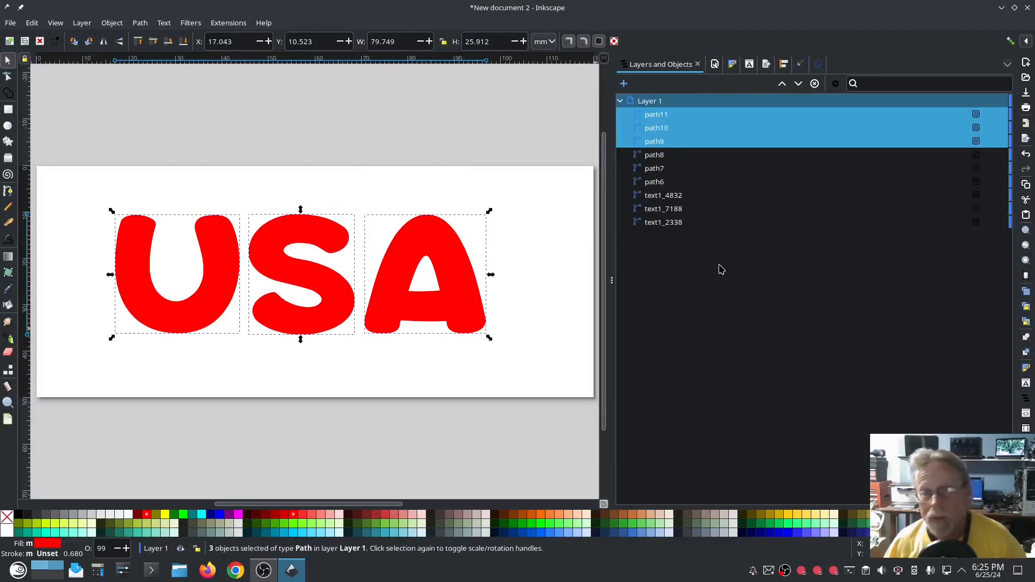
Set the meander pattern of the middle letter set, path6 to path8, to N3-17 in Ink/Stitch Params and apply it.
{"action": "left_click", "coordinate": [680, 155]}
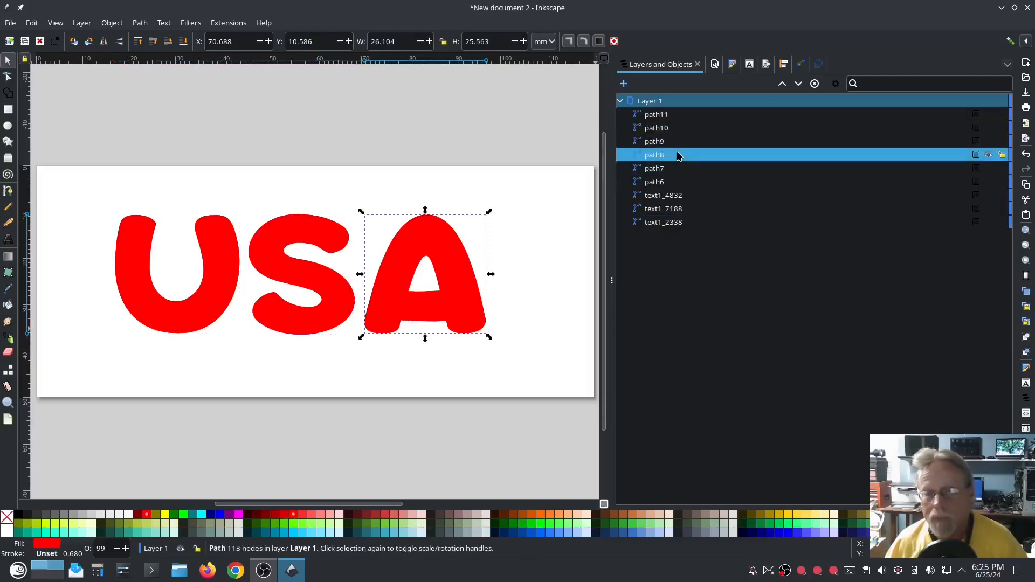
{"action": "left_click", "coordinate": [674, 184], "text": "shift"}
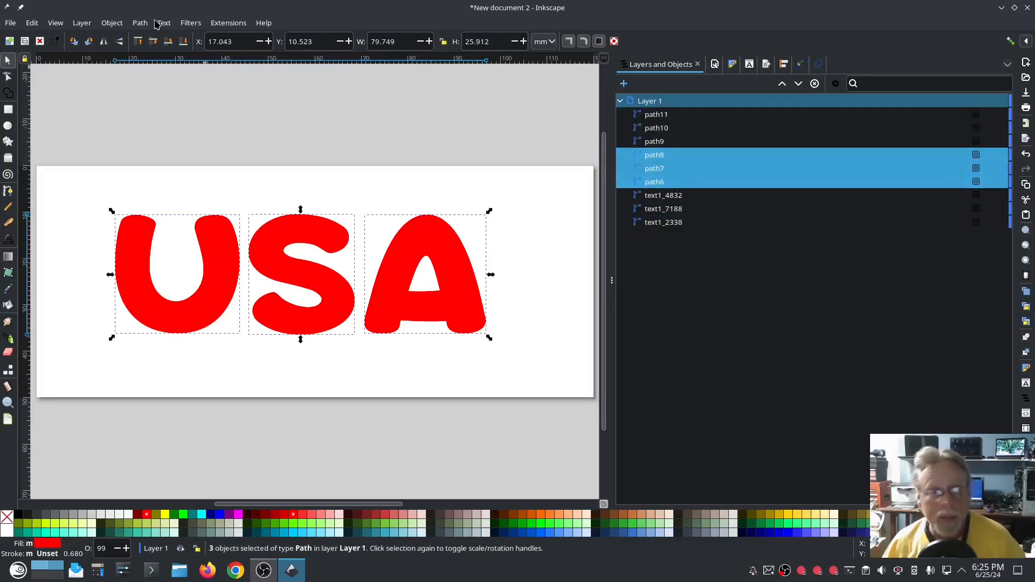
{"action": "left_click", "coordinate": [244, 23]}
{"action": "mouse_move", "coordinate": [302, 162]}
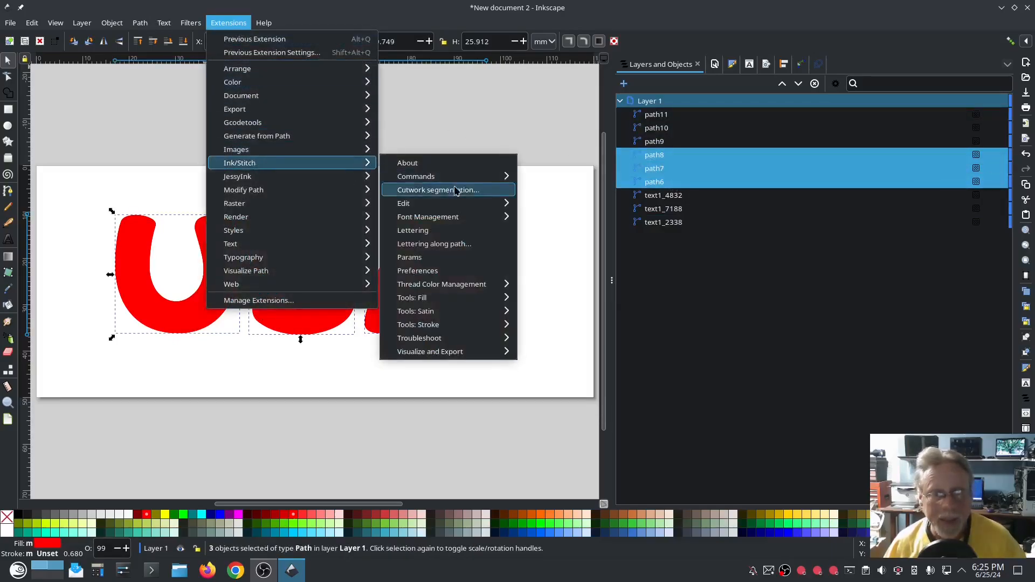
{"action": "left_click", "coordinate": [421, 257]}
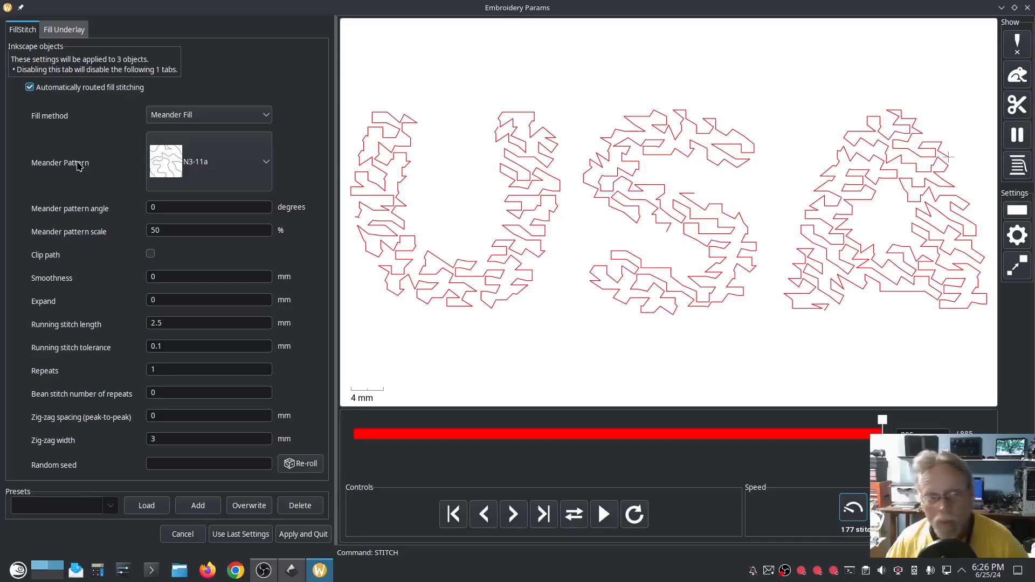
{"action": "left_click", "coordinate": [254, 164]}
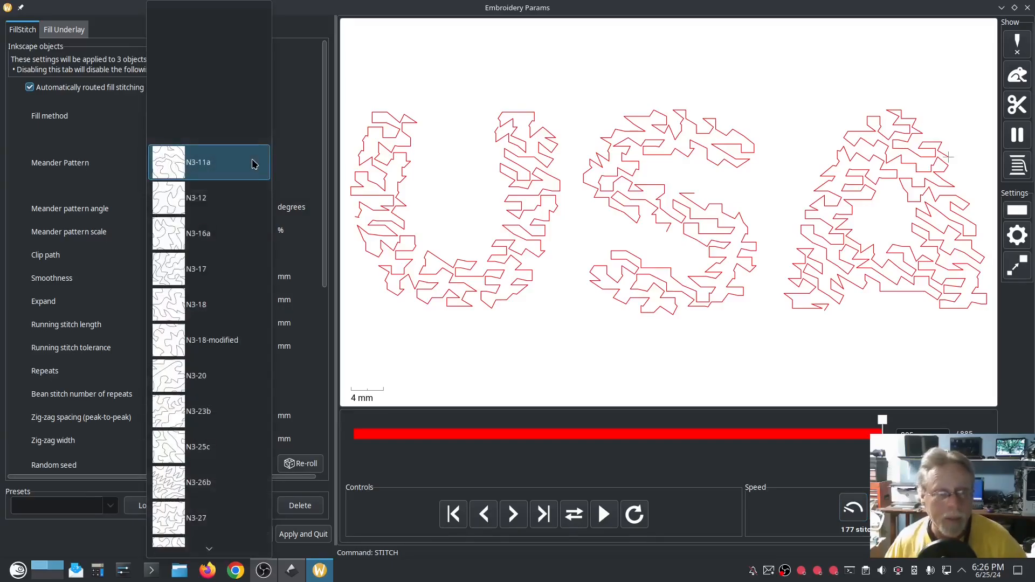
{"action": "left_click", "coordinate": [172, 267]}
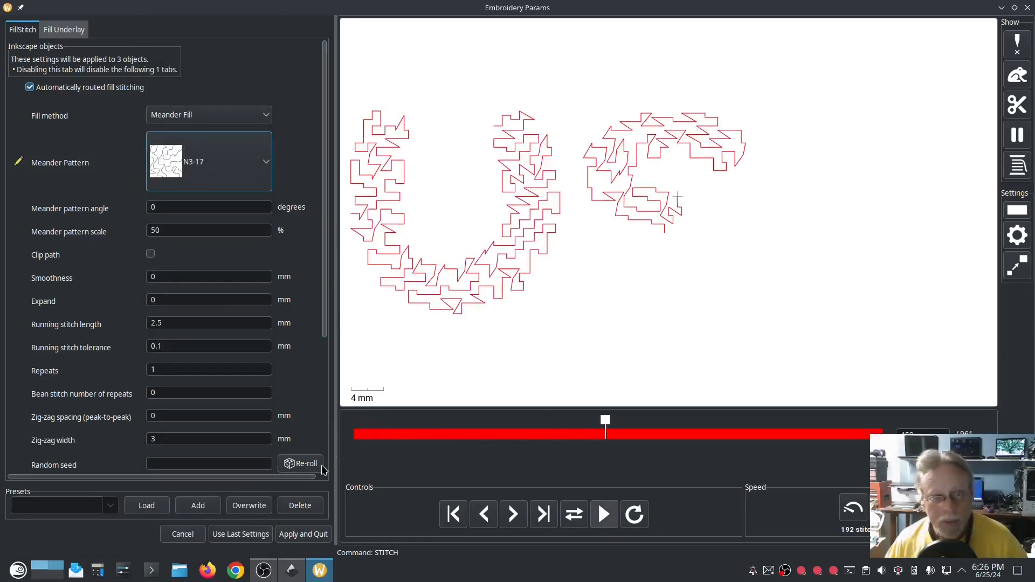
{"action": "left_click", "coordinate": [303, 534]}
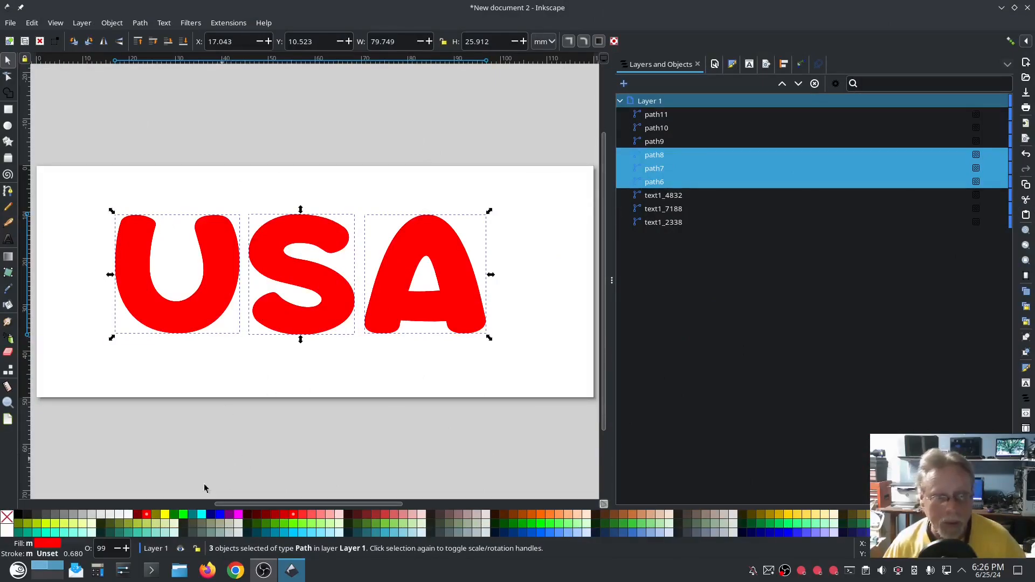
Fill the middle letter set with 30% Gray, leaving these letters without a stroke.
{"action": "left_click", "coordinate": [80, 512], "text": "shift"}
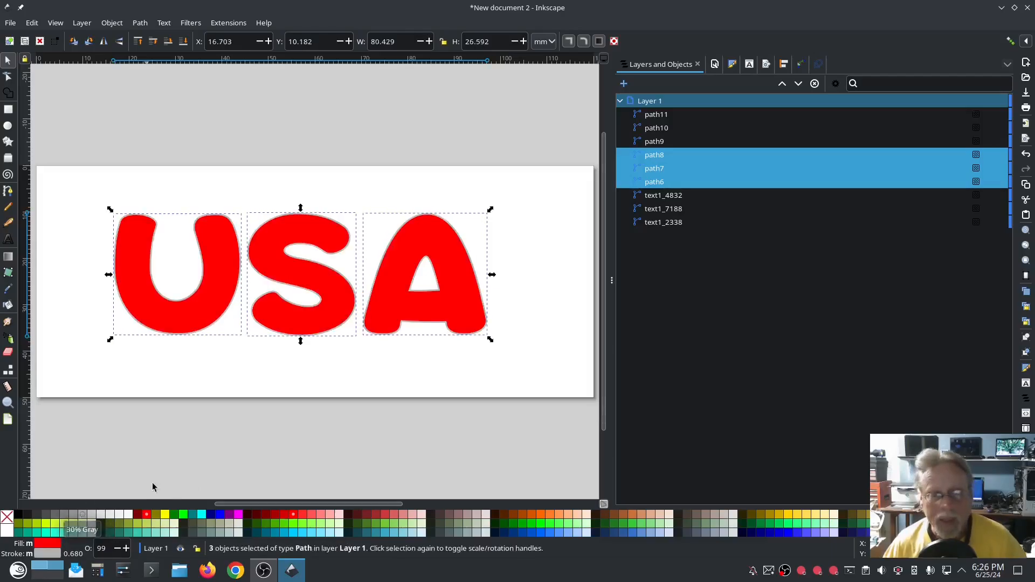
{"action": "left_click", "coordinate": [7, 516], "text": "shift"}
{"action": "left_click", "coordinate": [82, 516]}
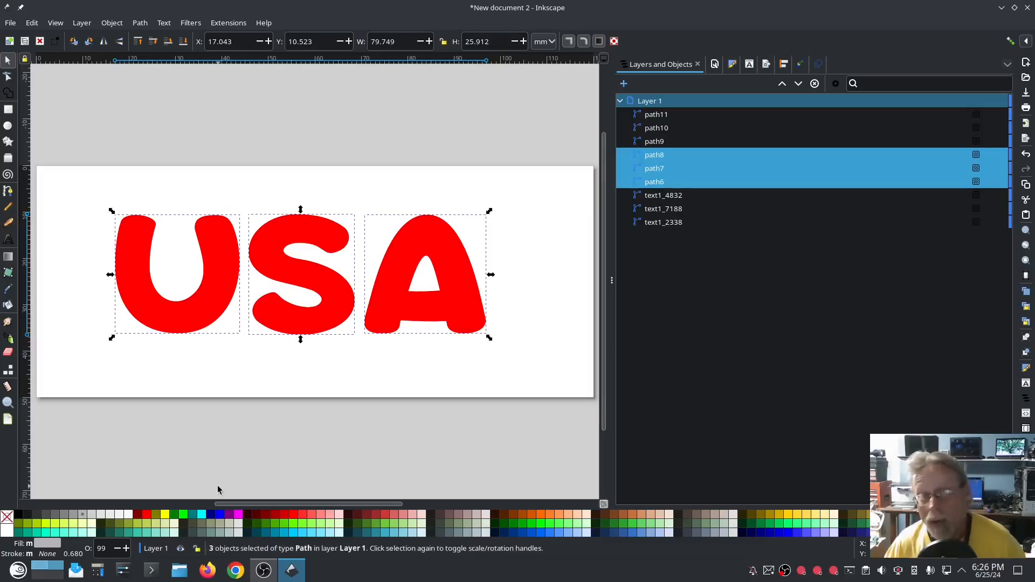
Apply the N3-26b meander pattern to the uppermost letter set, path9 to path11, and fill these letters blue (#0000FF).
{"action": "left_click", "coordinate": [655, 141]}
{"action": "left_click", "coordinate": [662, 115], "text": "shift"}
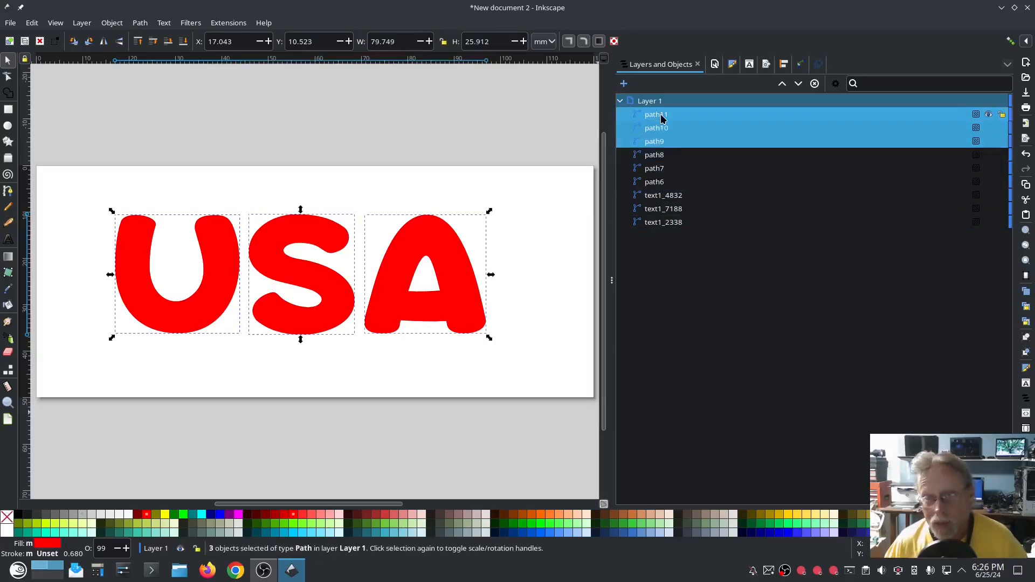
{"action": "left_click", "coordinate": [228, 23]}
{"action": "mouse_move", "coordinate": [302, 162]}
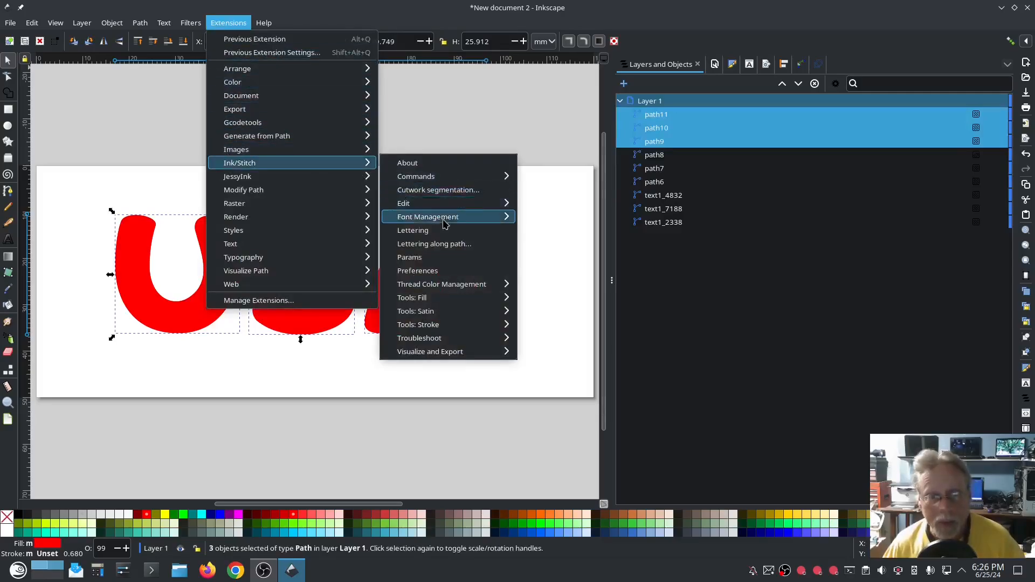
{"action": "left_click", "coordinate": [424, 259]}
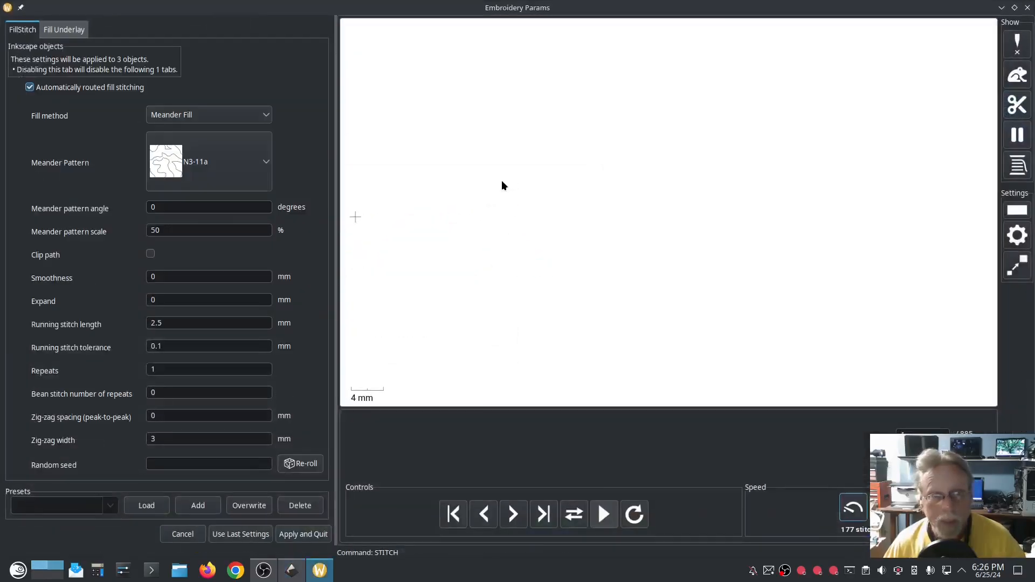
{"action": "left_click", "coordinate": [242, 162]}
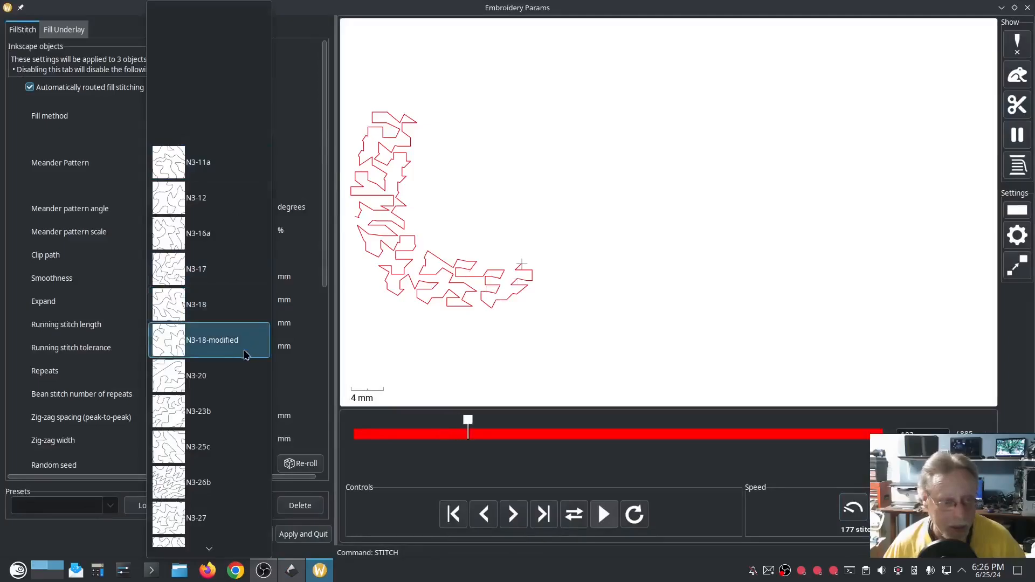
{"action": "left_click", "coordinate": [167, 479]}
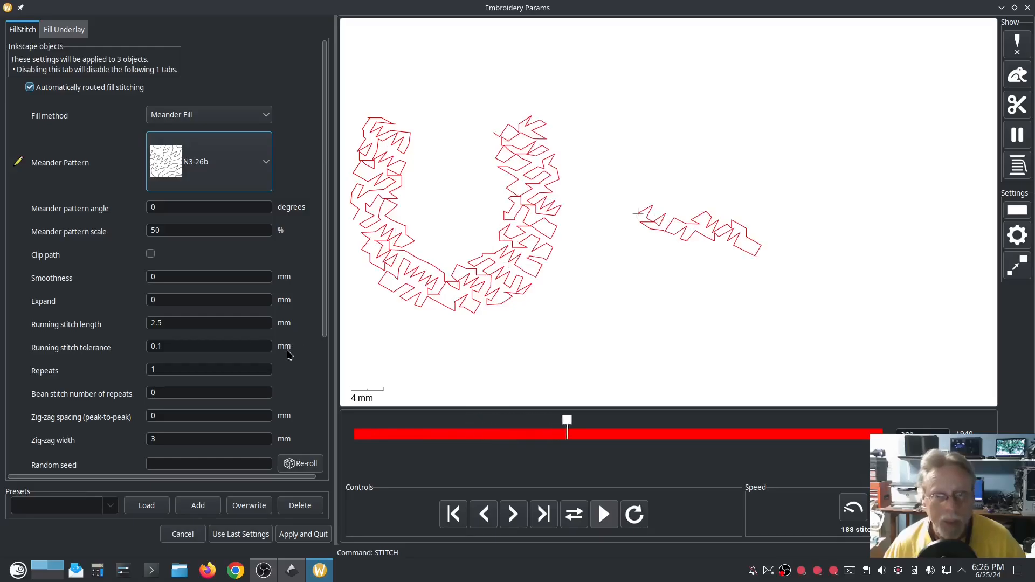
{"action": "left_click", "coordinate": [303, 534]}
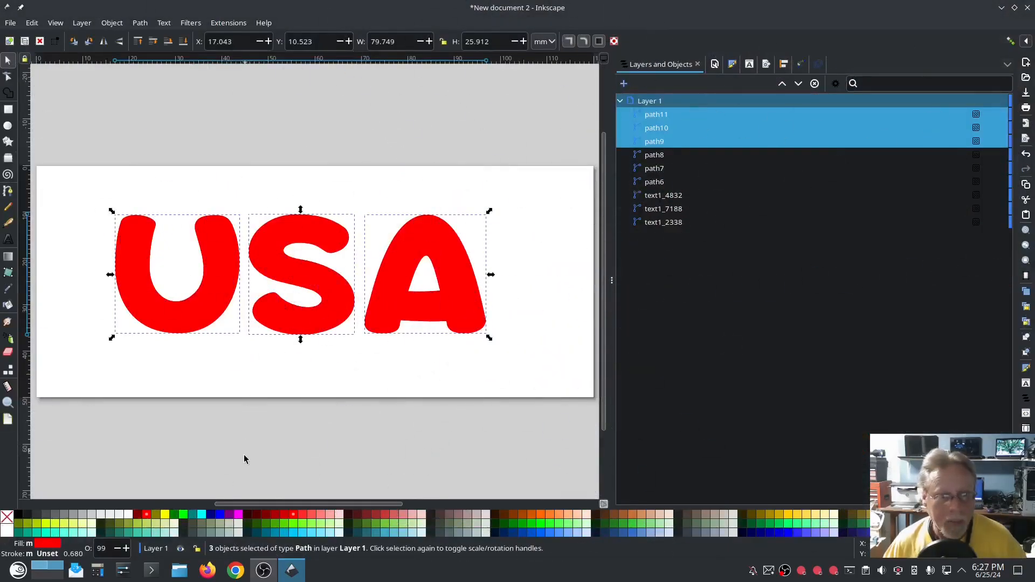
{"action": "left_click", "coordinate": [219, 517]}
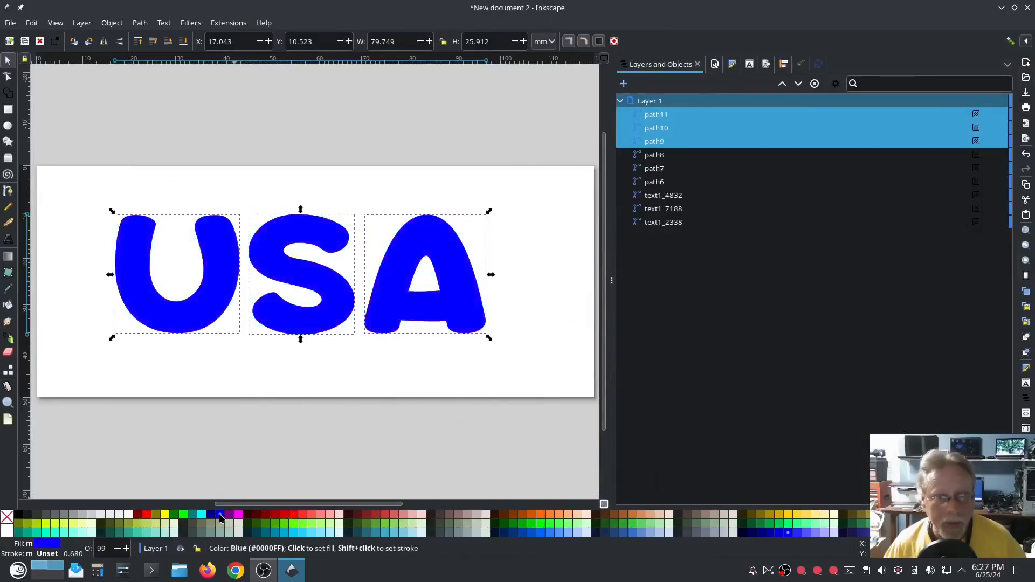
Run the Ink/Stitch simulator on the whole design to examine the layered meander stitching, and close it.
{"action": "left_click", "coordinate": [665, 195]}
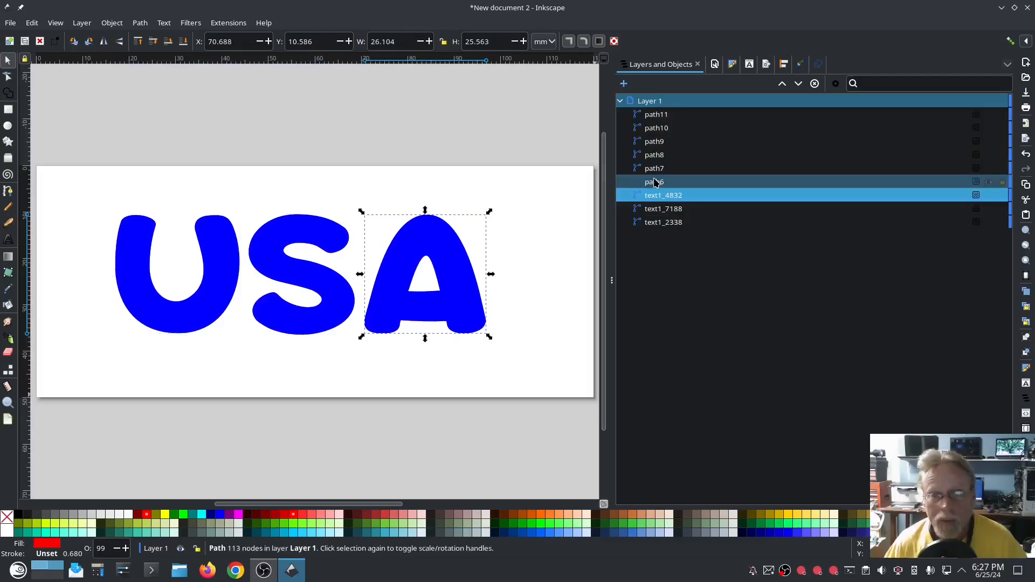
{"action": "left_click", "coordinate": [509, 133]}
{"action": "left_click", "coordinate": [228, 22]}
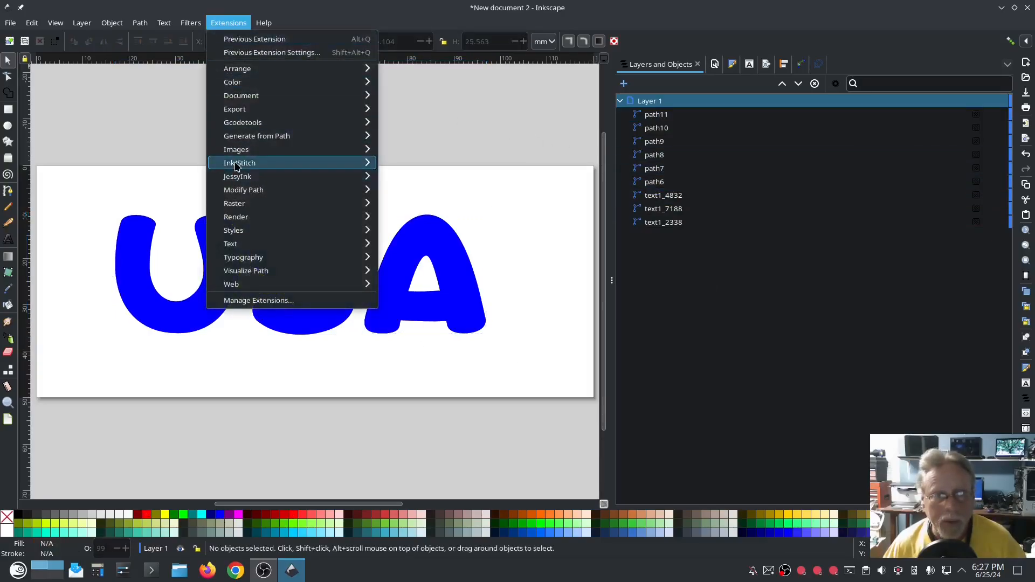
{"action": "mouse_move", "coordinate": [235, 166]}
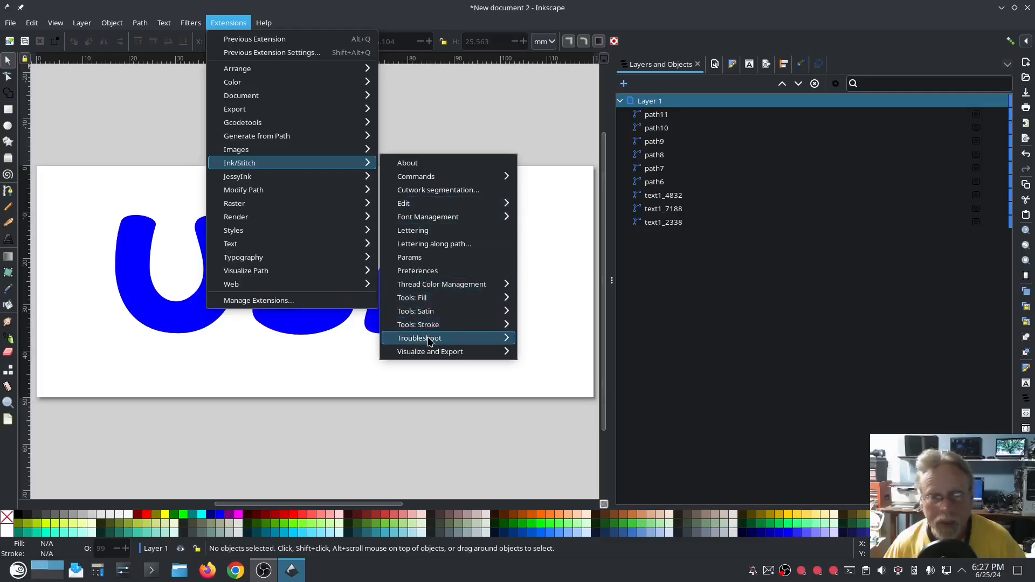
{"action": "mouse_move", "coordinate": [432, 356]}
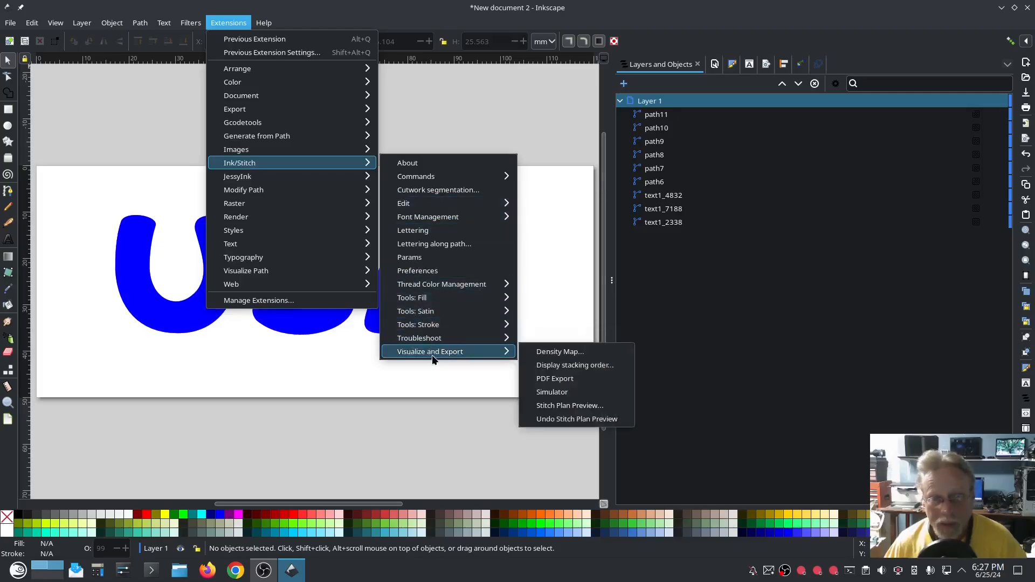
{"action": "left_click", "coordinate": [566, 396]}
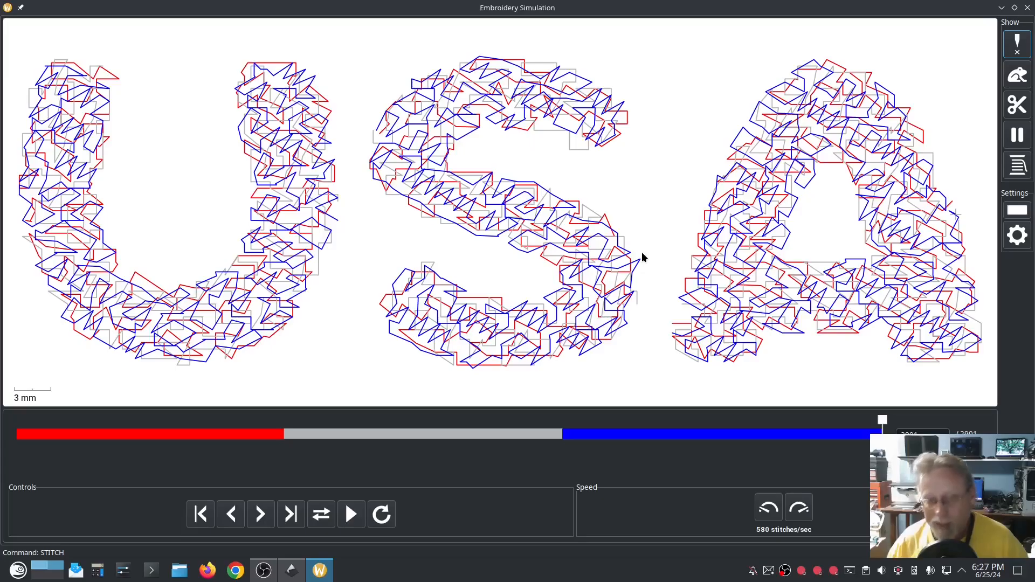
{"action": "left_click", "coordinate": [1028, 7]}
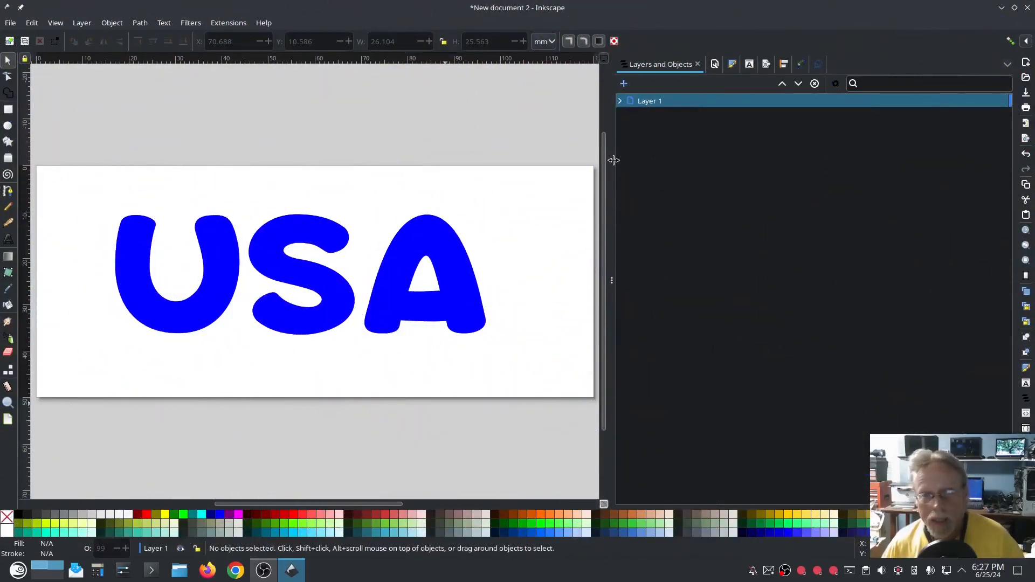
Duplicate the three blue letters, path9 to path11.
{"action": "left_click", "coordinate": [620, 101]}
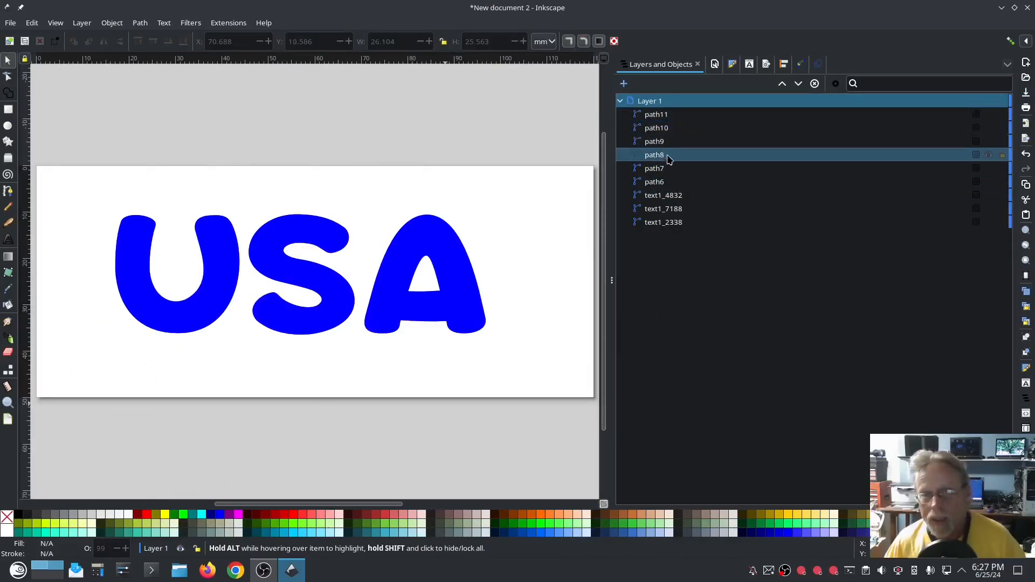
{"action": "left_click", "coordinate": [658, 115]}
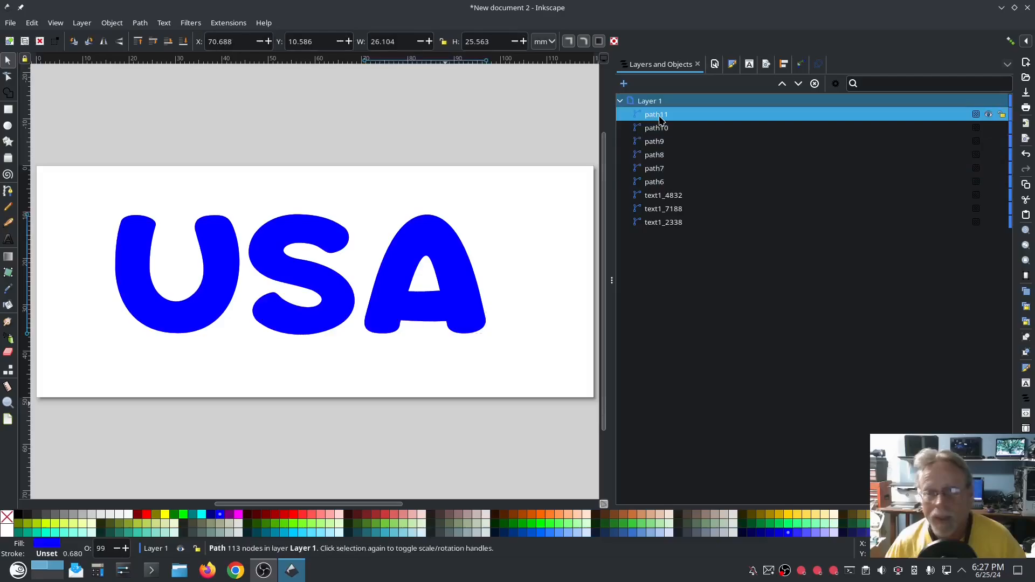
{"action": "left_click", "coordinate": [660, 128], "text": "shift"}
{"action": "left_click", "coordinate": [662, 141], "text": "shift"}
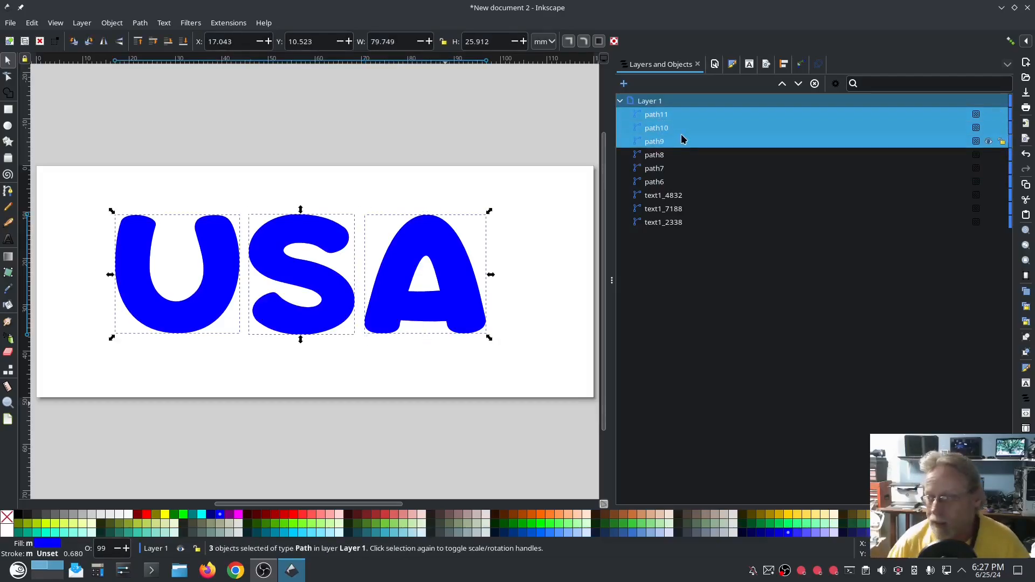
{"action": "key", "text": "ctrl+d"}
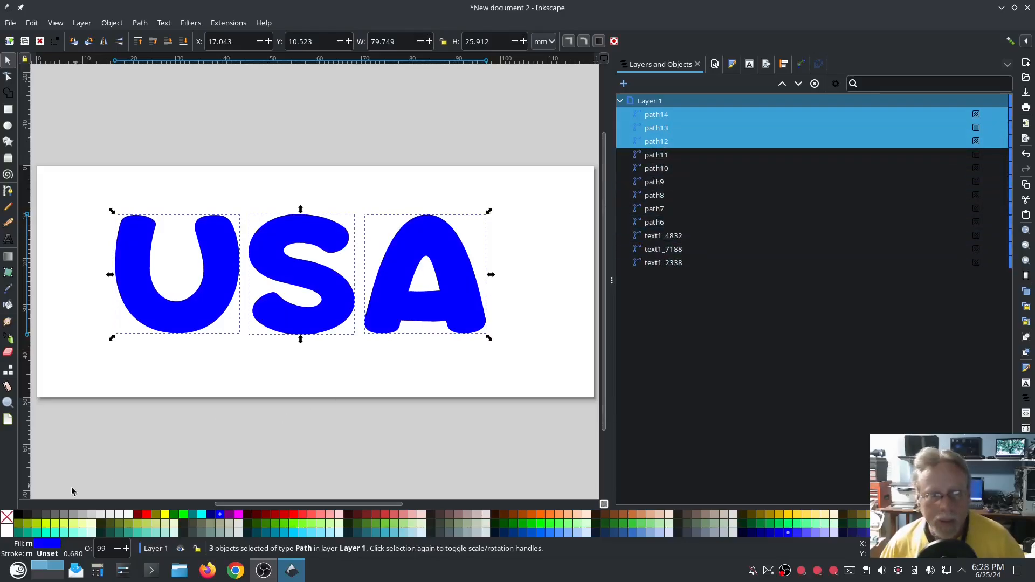
Remove the fill from the duplicated letters and give them a black stroke 2 mm wide.
{"action": "left_click", "coordinate": [7, 518]}
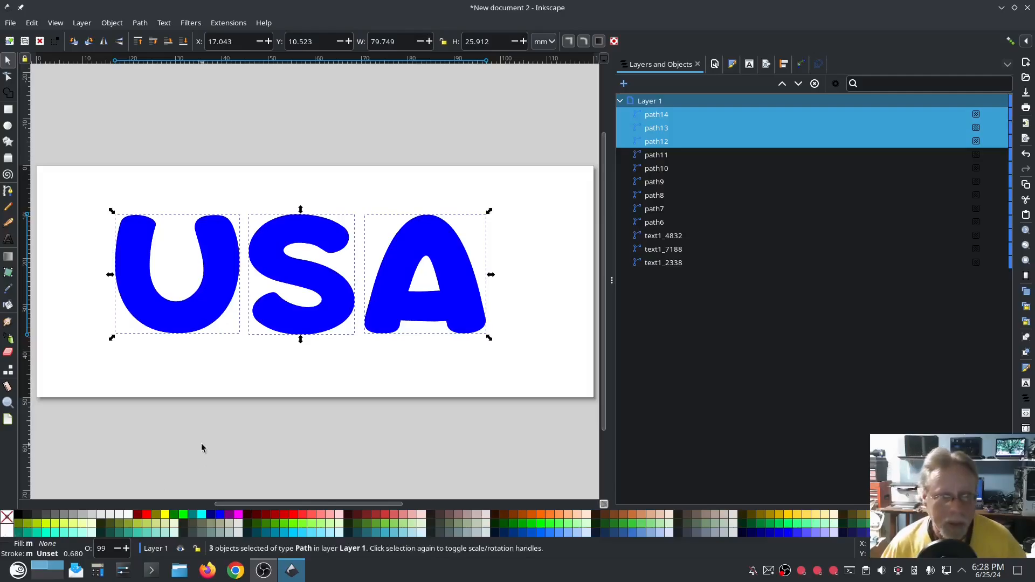
{"action": "left_click", "coordinate": [18, 515], "text": "shift"}
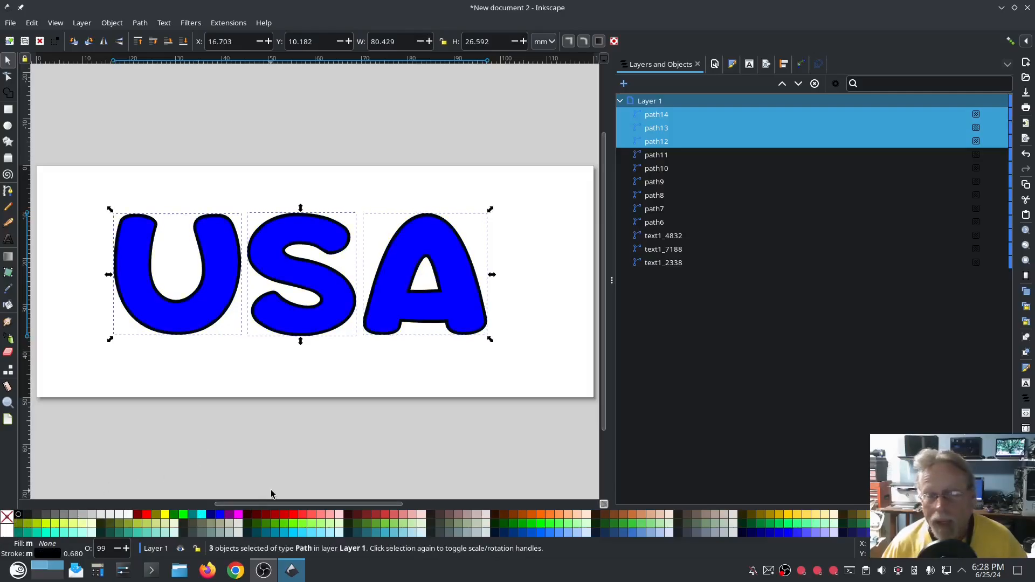
{"action": "left_click", "coordinate": [733, 65]}
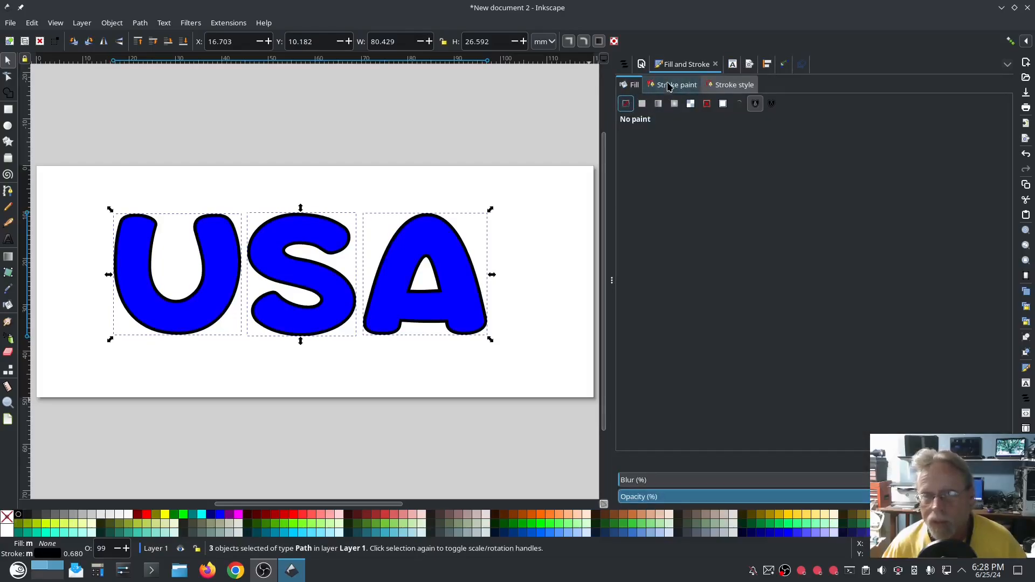
{"action": "left_click", "coordinate": [668, 87]}
{"action": "left_click", "coordinate": [720, 87]}
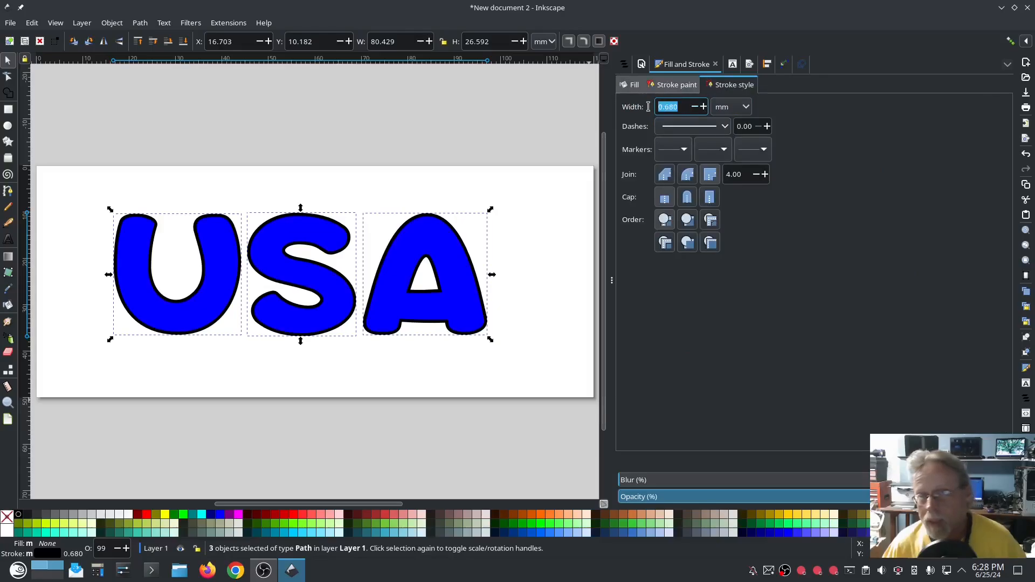
{"action": "type", "text": "2"}
{"action": "key", "text": "Tab"}
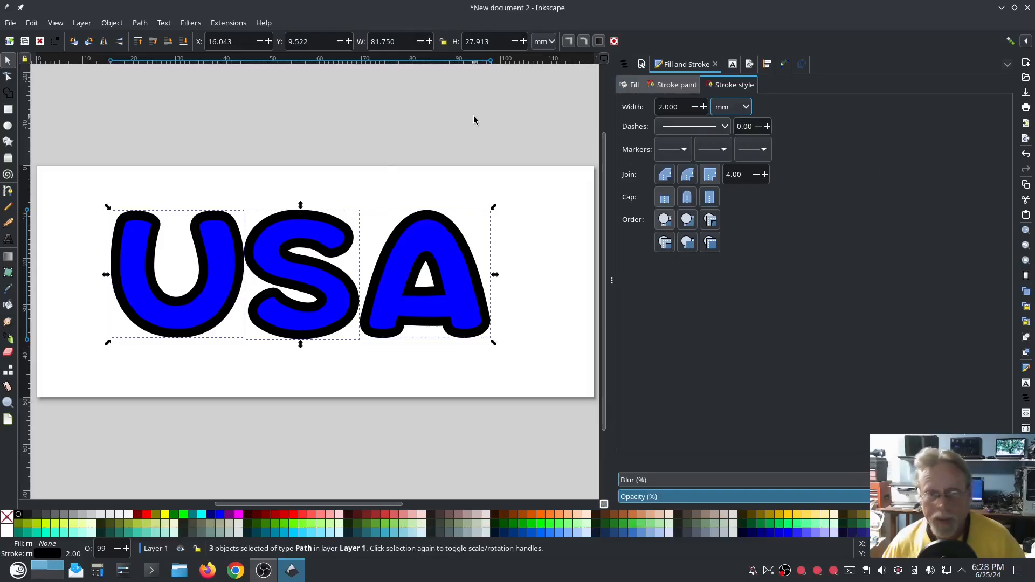
{"action": "left_click", "coordinate": [247, 410]}
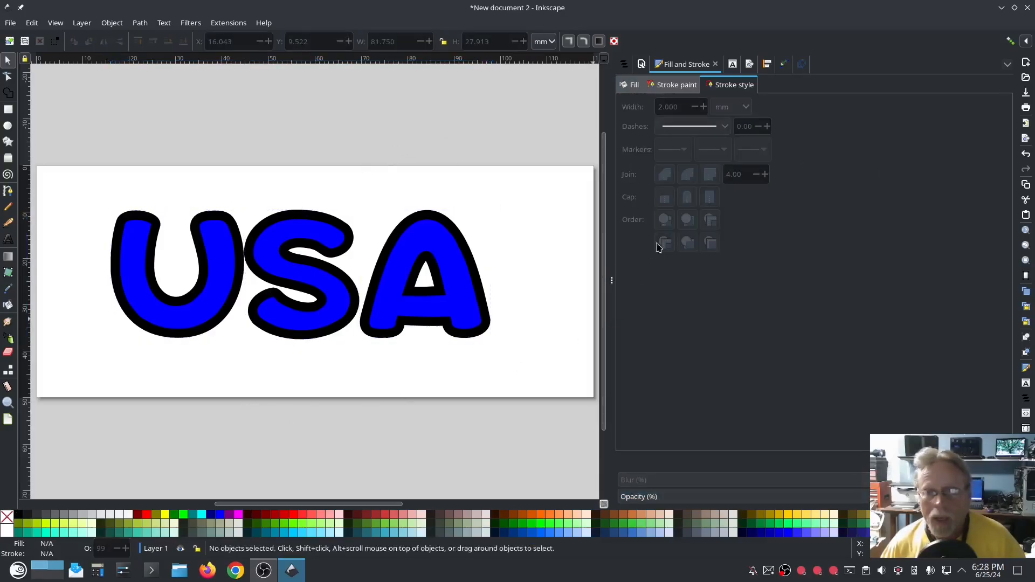
Colour the letter outlines: red stroke on the U (path12), gray on the S (path13) and blue on the A (path14).
{"action": "left_click", "coordinate": [624, 64]}
{"action": "left_click", "coordinate": [657, 143]}
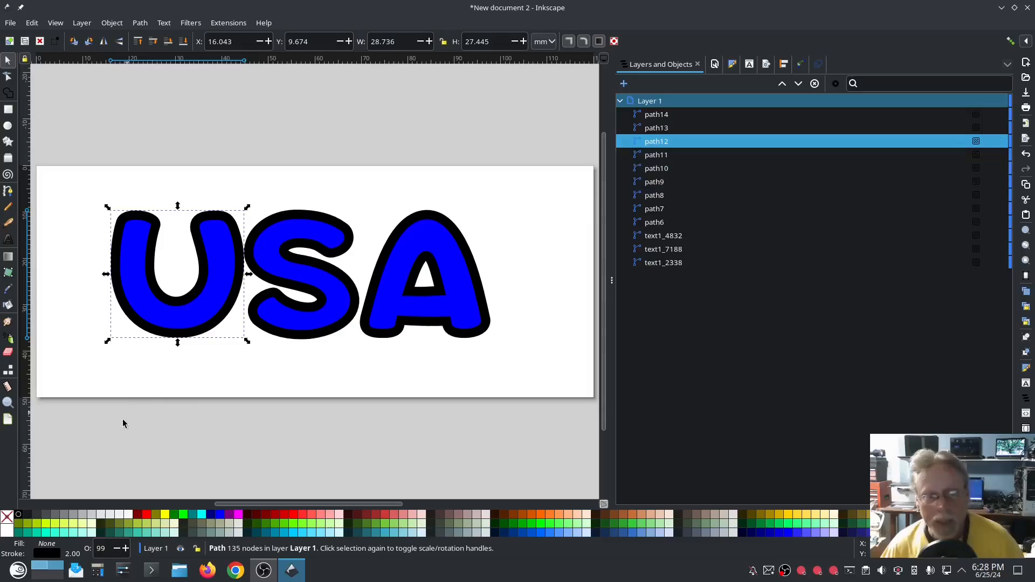
{"action": "left_click", "coordinate": [146, 515], "text": "shift"}
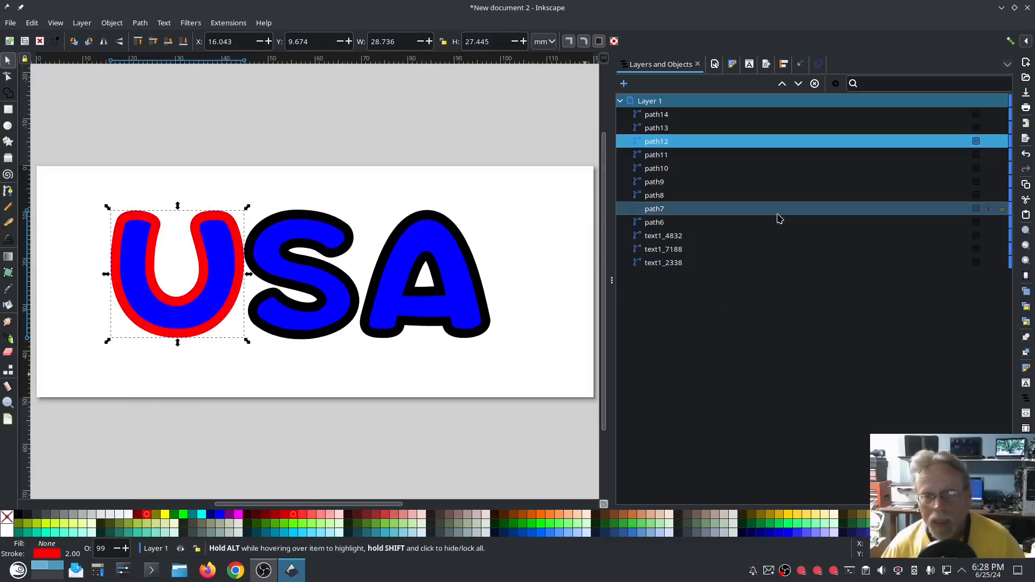
{"action": "left_click", "coordinate": [690, 127]}
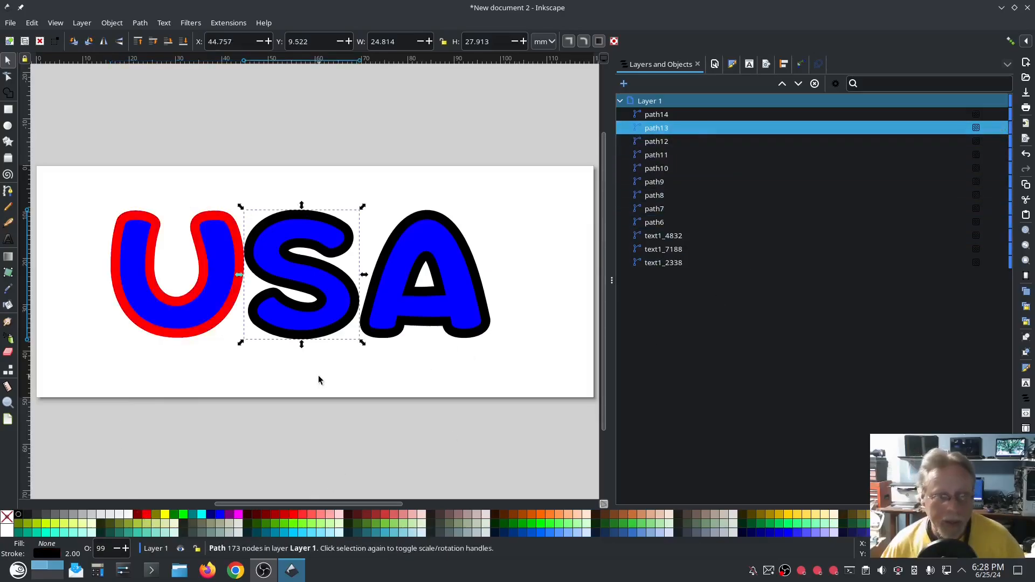
{"action": "left_click", "coordinate": [85, 519], "text": "shift"}
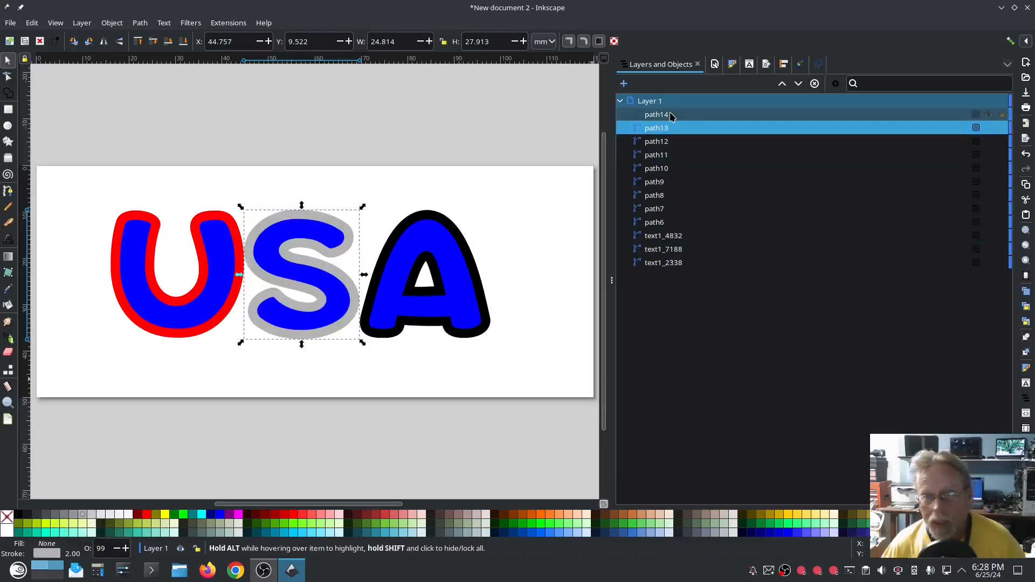
{"action": "left_click", "coordinate": [682, 114]}
{"action": "left_click", "coordinate": [220, 514], "text": "shift"}
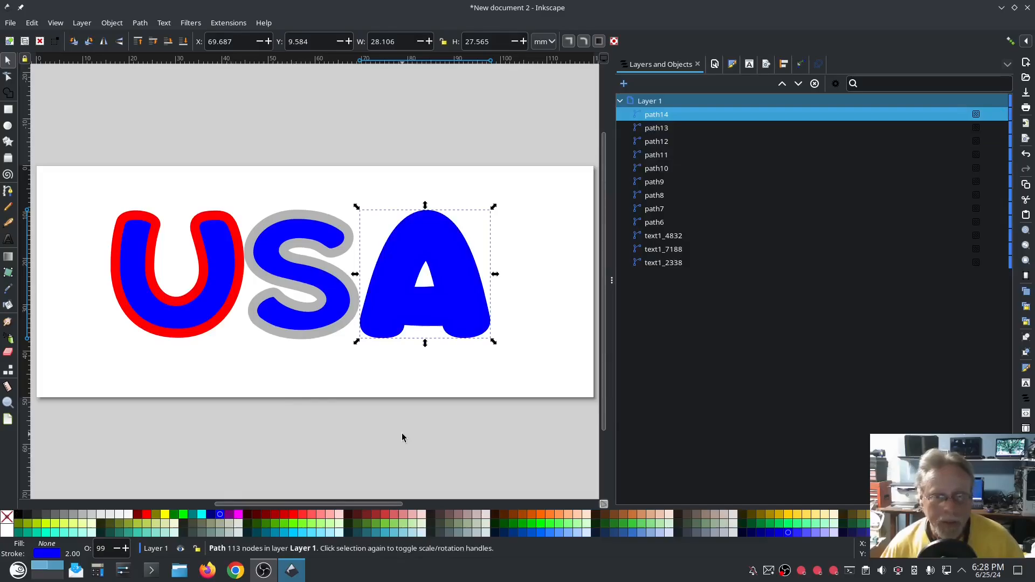
{"action": "left_click", "coordinate": [990, 115]}
{"action": "left_click", "coordinate": [990, 115]}
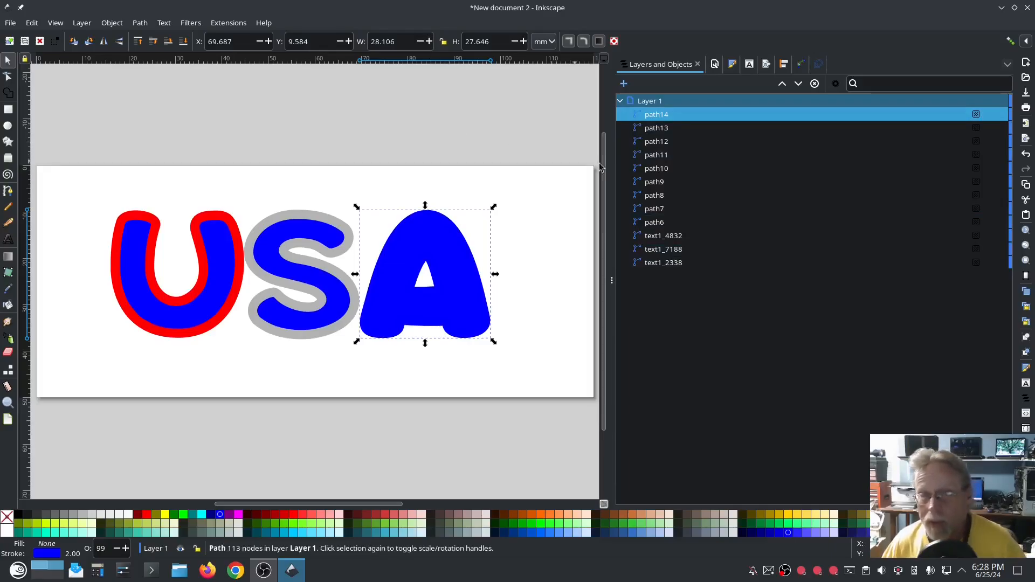
Convert the three outline strokes, path12 to path14, to satin columns with Convert Line to Satin.
{"action": "left_click", "coordinate": [681, 129], "text": "shift"}
{"action": "left_click", "coordinate": [681, 143], "text": "shift"}
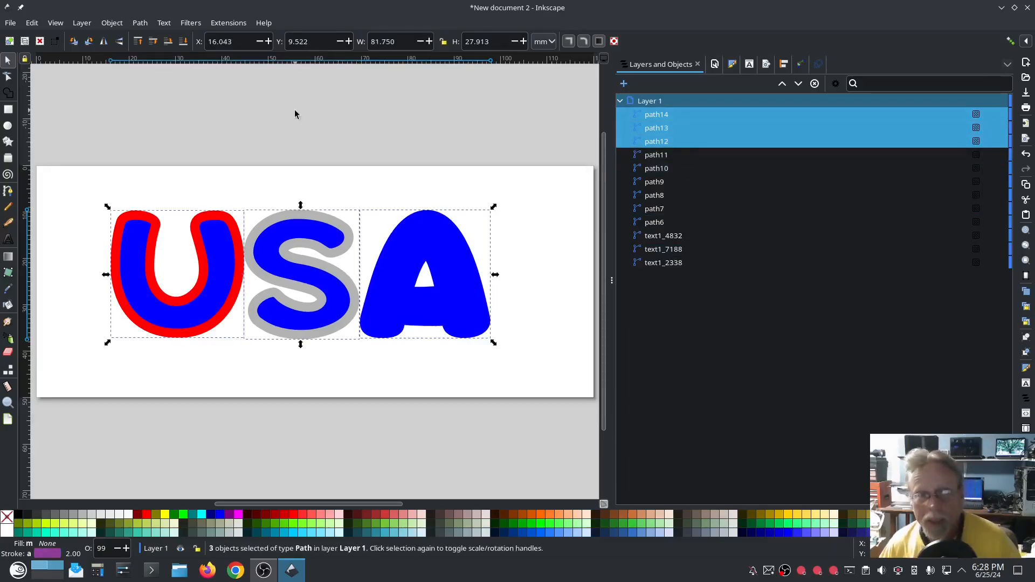
{"action": "left_click", "coordinate": [229, 23]}
{"action": "mouse_move", "coordinate": [242, 164]}
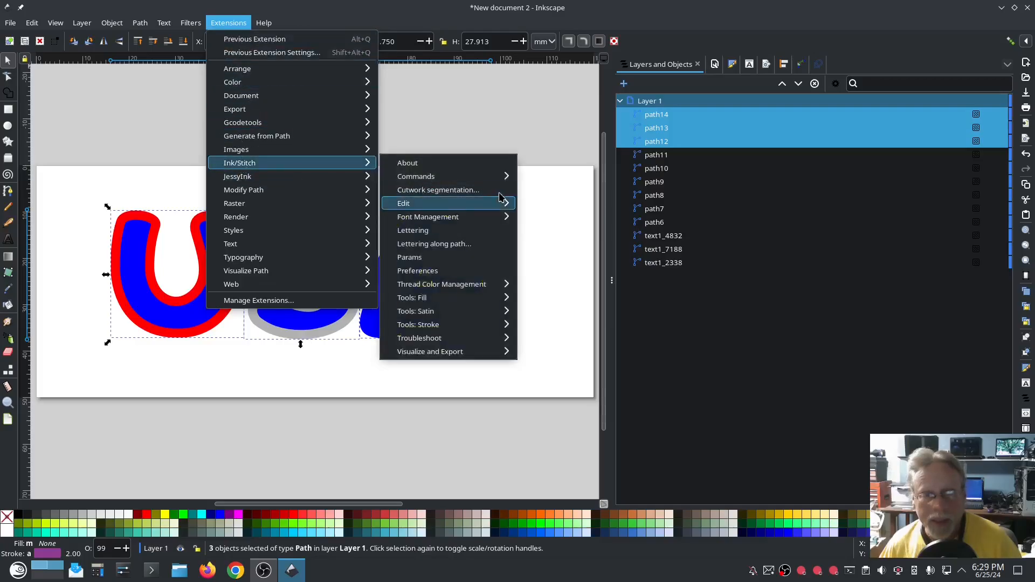
{"action": "mouse_move", "coordinate": [417, 322]}
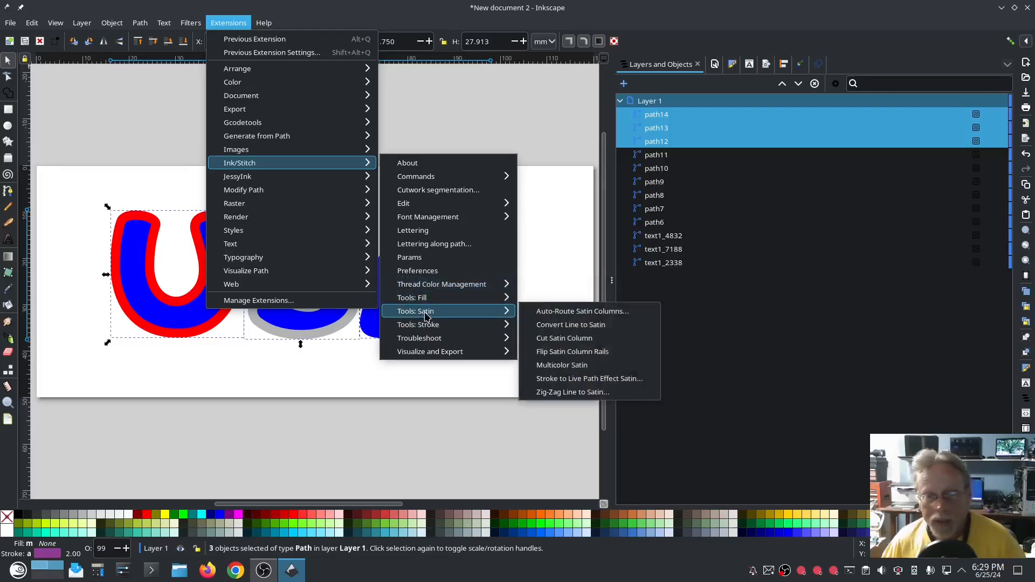
{"action": "left_click", "coordinate": [588, 324]}
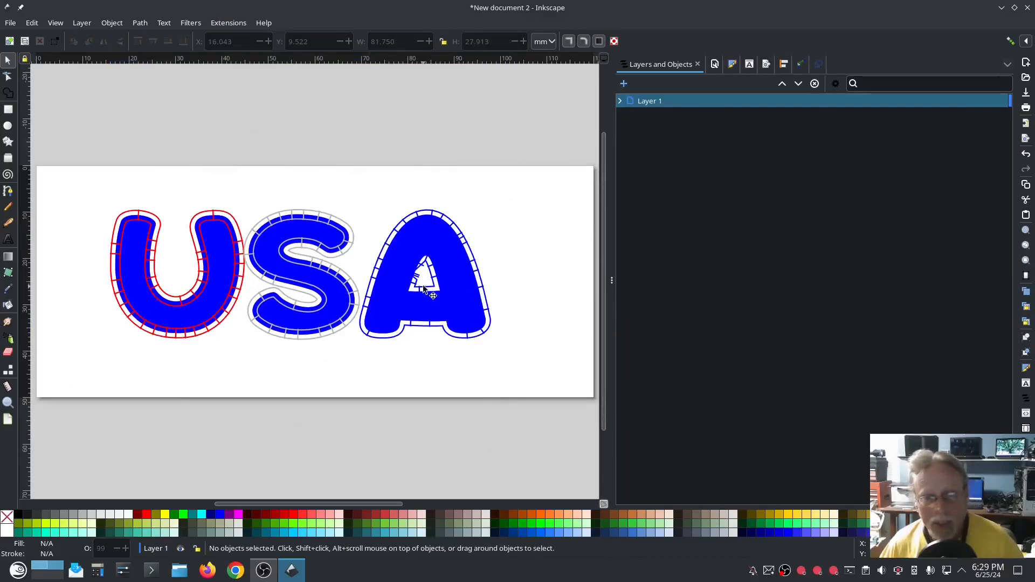
Hide the filled letters, path6 to path11 and the three text1 paths, to expose the satin around the A's inner hole.
{"action": "scroll", "coordinate": [424, 288], "scroll_direction": "up", "scroll_amount": 4}
{"action": "scroll", "coordinate": [417, 267], "scroll_direction": "up", "scroll_amount": 2}
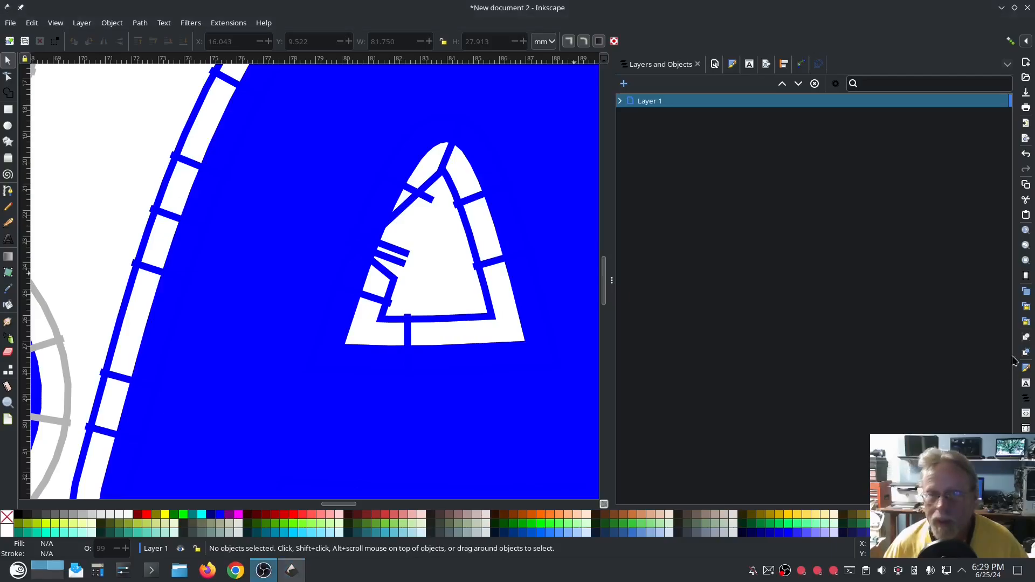
{"action": "left_click", "coordinate": [620, 101]}
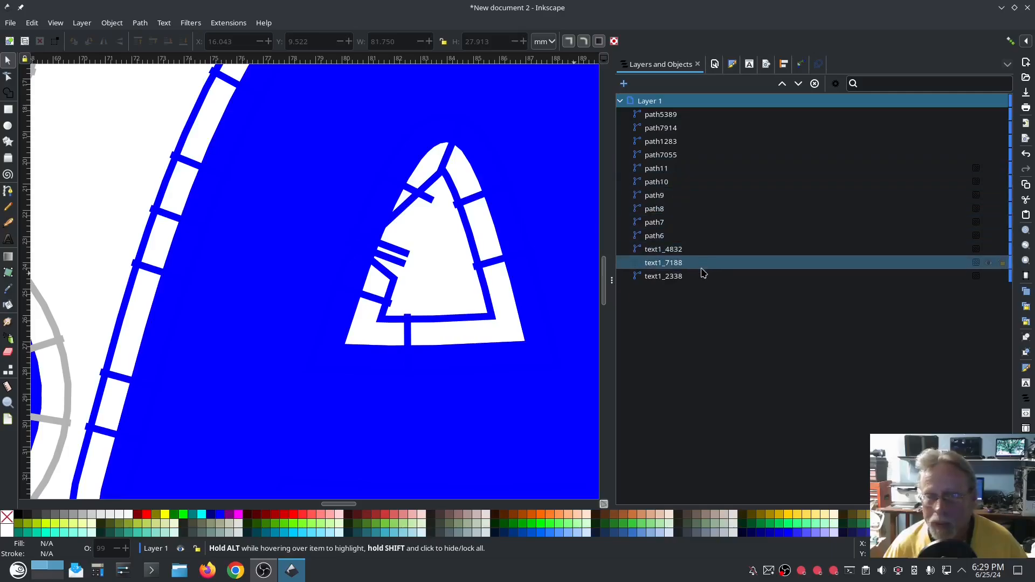
{"action": "left_click", "coordinate": [696, 254]}
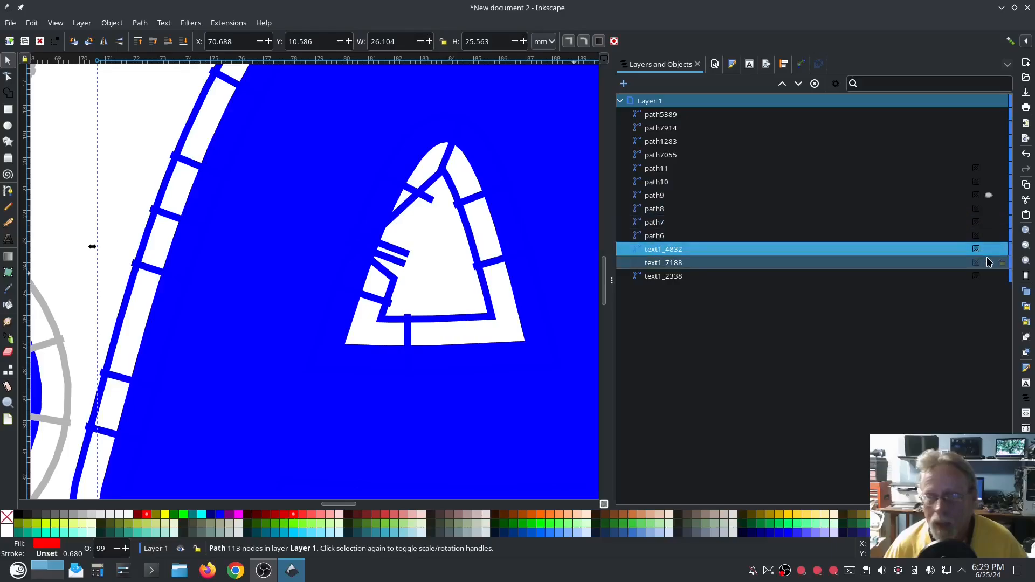
{"action": "left_click", "coordinate": [989, 275]}
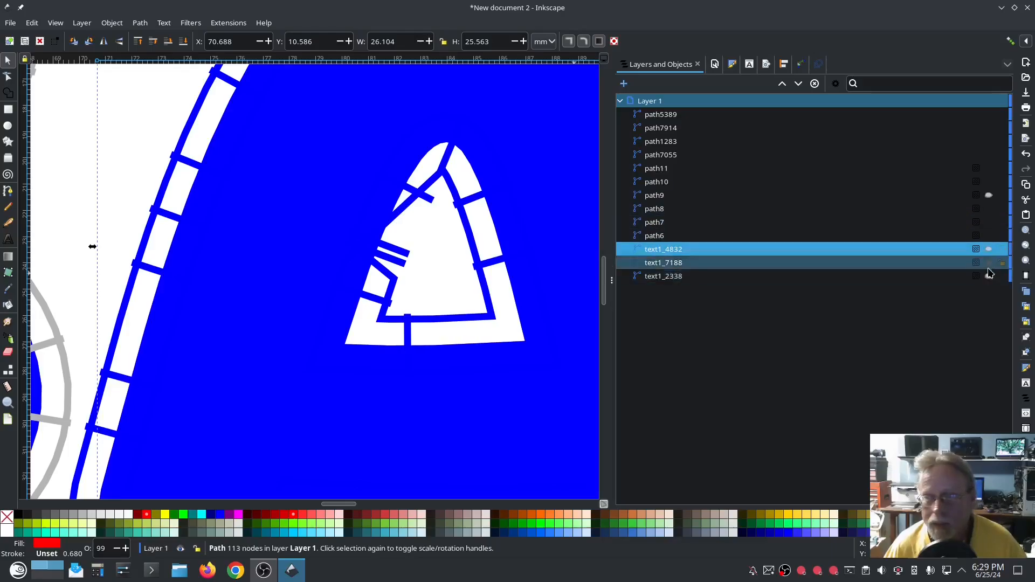
{"action": "left_click", "coordinate": [989, 264]}
{"action": "left_click_drag", "start_coordinate": [990, 231], "coordinate": [987, 158]}
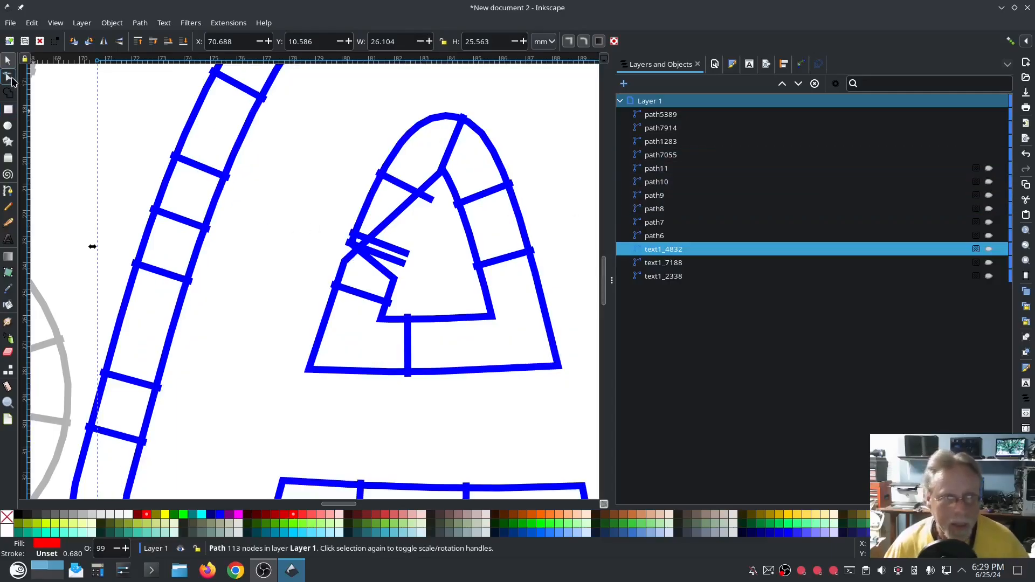
Move the crossed nodes on the left side of path7914, the satin around the A's hole, to separate its inner and outer rails.
{"action": "left_click", "coordinate": [9, 78]}
{"action": "left_click", "coordinate": [411, 210]}
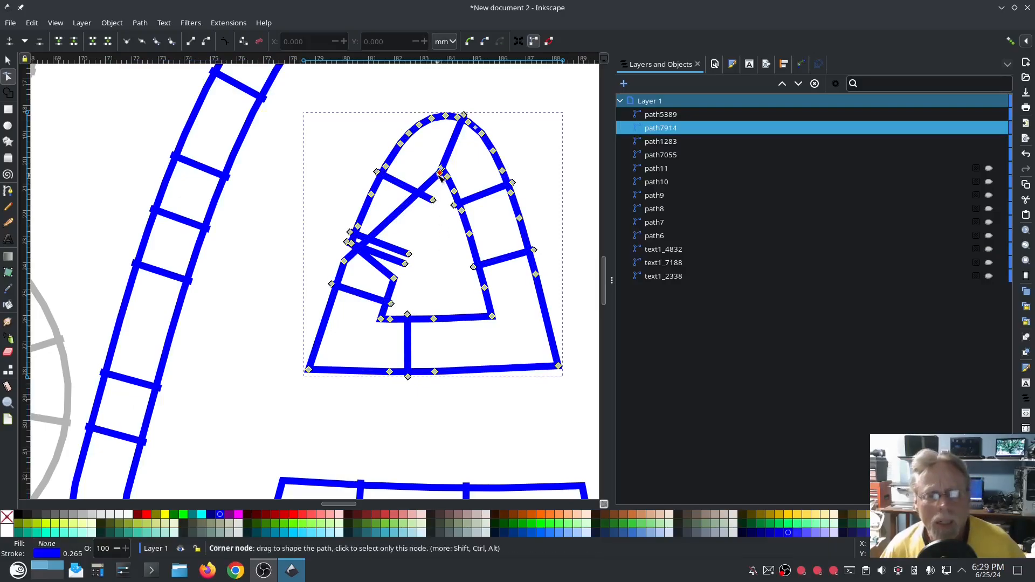
{"action": "left_click_drag", "start_coordinate": [440, 175], "coordinate": [413, 168]}
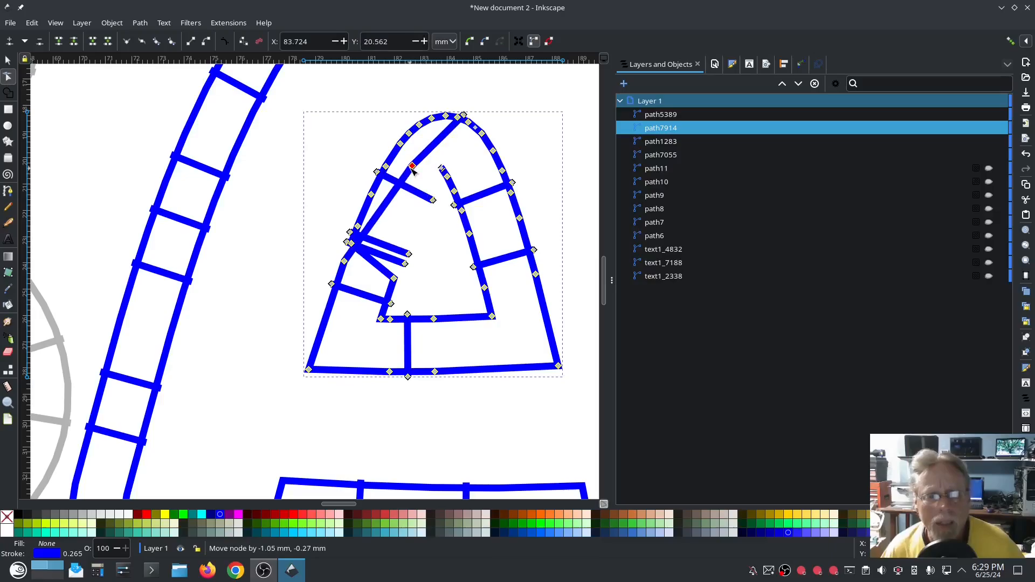
{"action": "mouse_move", "coordinate": [352, 244]}
{"action": "left_mouse_down"}
{"action": "mouse_move", "coordinate": [389, 266]}
{"action": "mouse_move", "coordinate": [413, 234]}
{"action": "mouse_move", "coordinate": [372, 227]}
{"action": "mouse_move", "coordinate": [429, 214]}
{"action": "mouse_move", "coordinate": [424, 186]}
{"action": "mouse_move", "coordinate": [440, 177]}
{"action": "mouse_move", "coordinate": [409, 231]}
{"action": "left_mouse_up"}
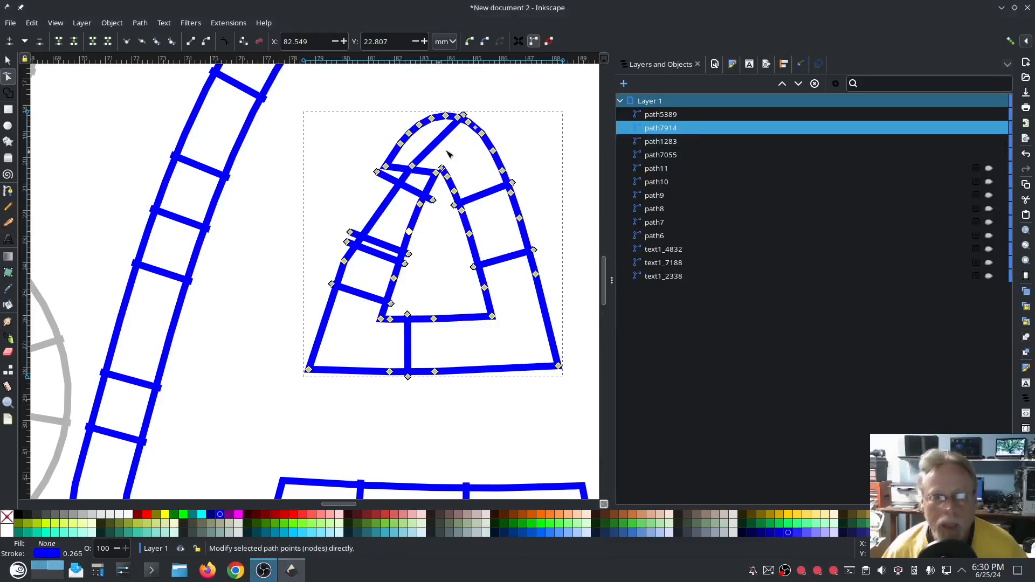
Pull apart the overlapping nodes at the top of the hole's satin and delete the surplus rail nodes there.
{"action": "left_click_drag", "start_coordinate": [472, 128], "coordinate": [463, 148]}
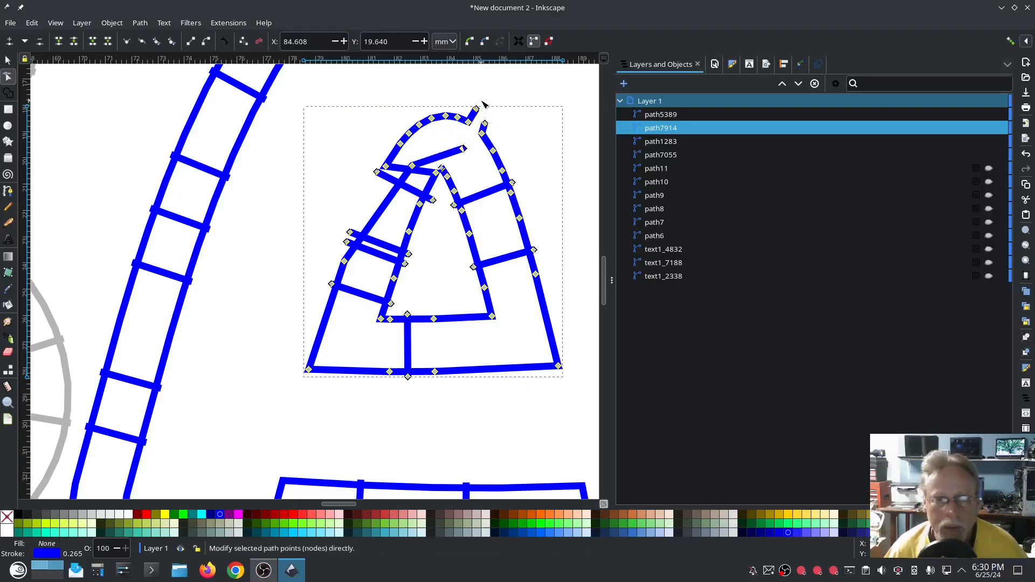
{"action": "left_click_drag", "start_coordinate": [477, 109], "coordinate": [434, 166]}
{"action": "key", "text": "Delete"}
{"action": "key", "text": "Delete"}
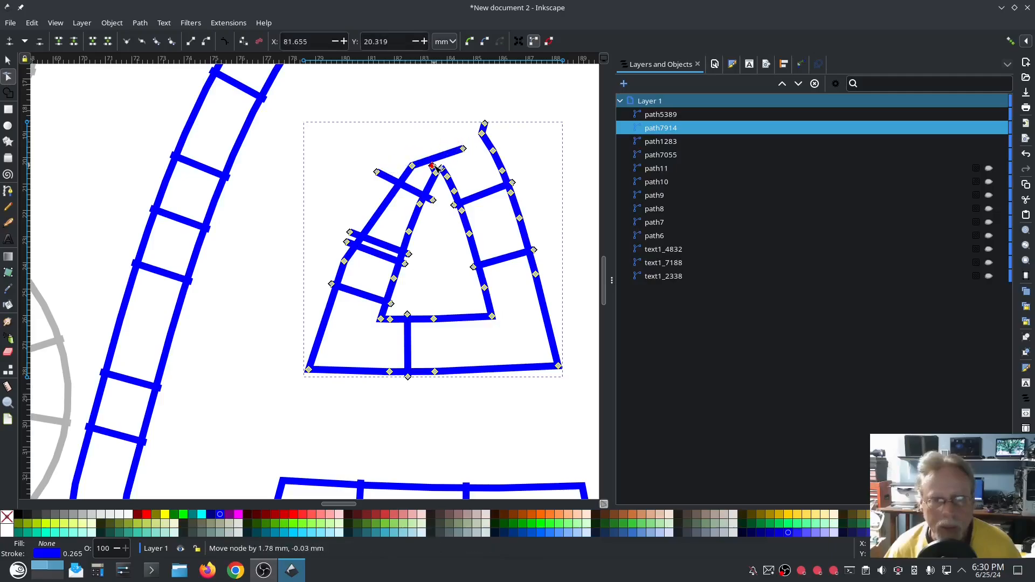
{"action": "key", "text": "Delete"}
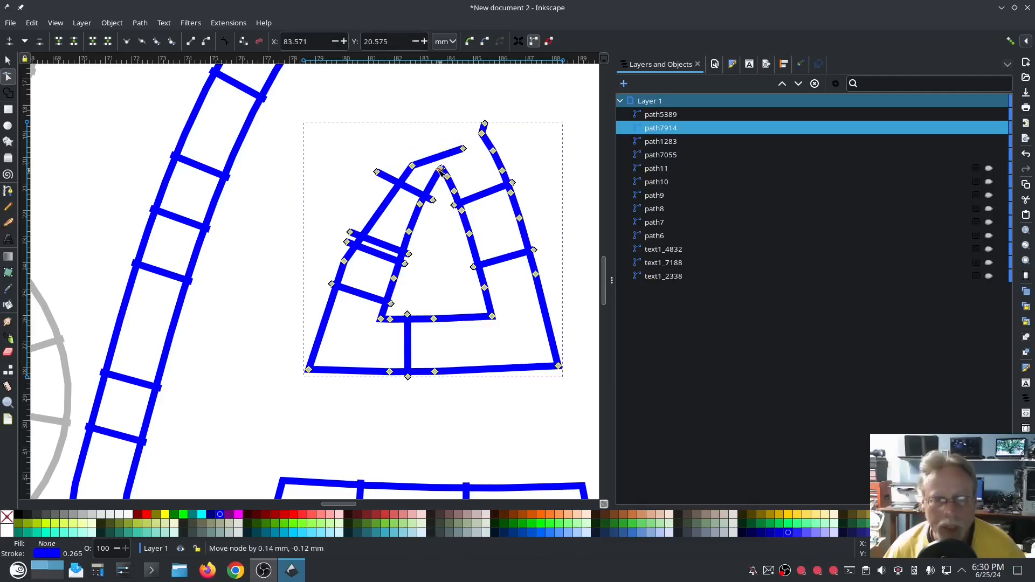
Reshape the outer rail of the hole's satin into a narrow peak above the inner rail and insert a node on its left side.
{"action": "left_click", "coordinate": [412, 167]}
{"action": "left_click_drag", "start_coordinate": [412, 166], "coordinate": [400, 144]}
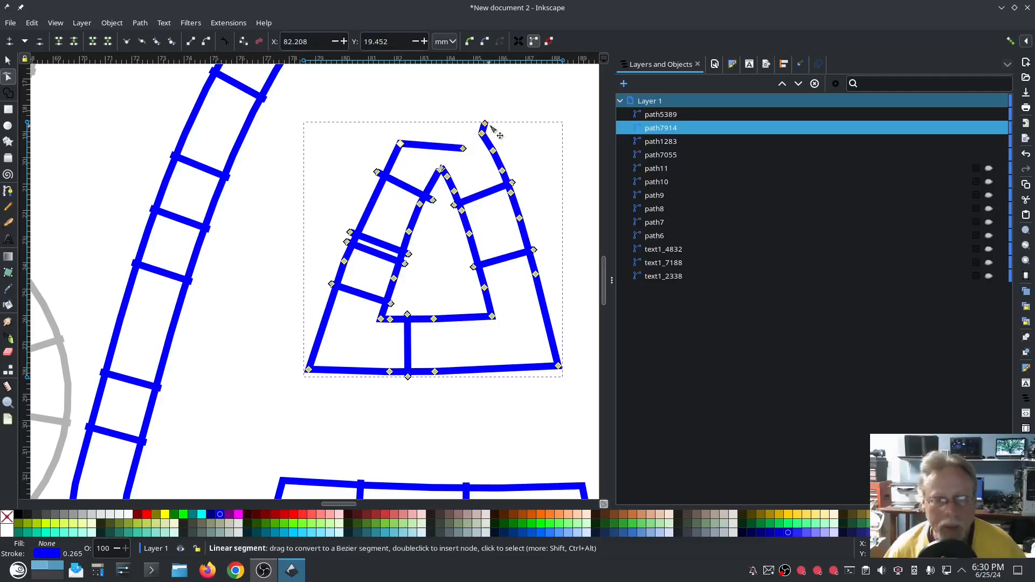
{"action": "left_click_drag", "start_coordinate": [485, 123], "coordinate": [454, 100]}
{"action": "double_click", "coordinate": [437, 108]}
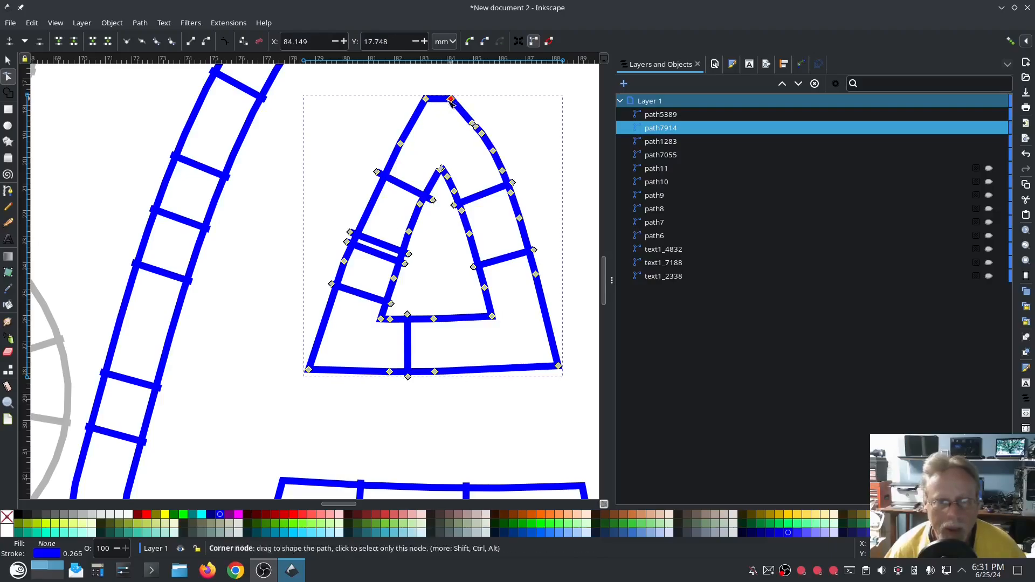
{"action": "double_click", "coordinate": [376, 188]}
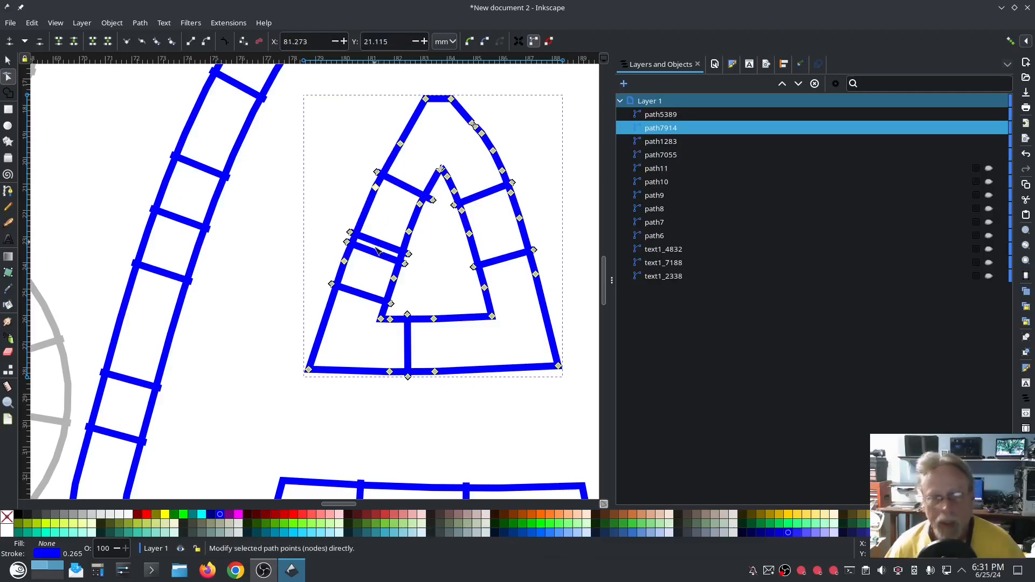
Preview the repaired inner satin column of the A in Ink/Stitch Params, and close it without applying settings.
{"action": "scroll", "coordinate": [467, 311], "scroll_direction": "down", "scroll_amount": 1}
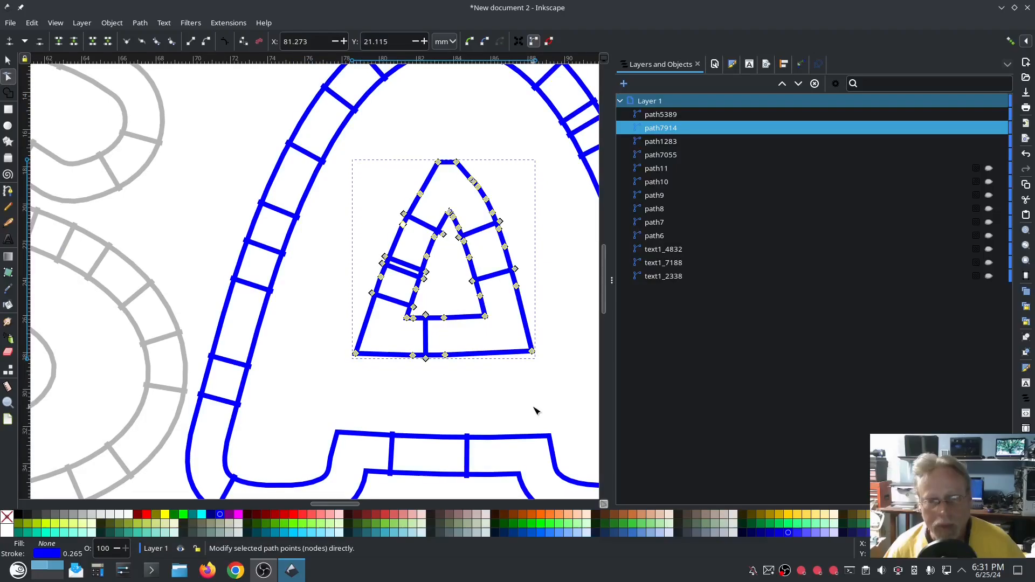
{"action": "left_click", "coordinate": [229, 23]}
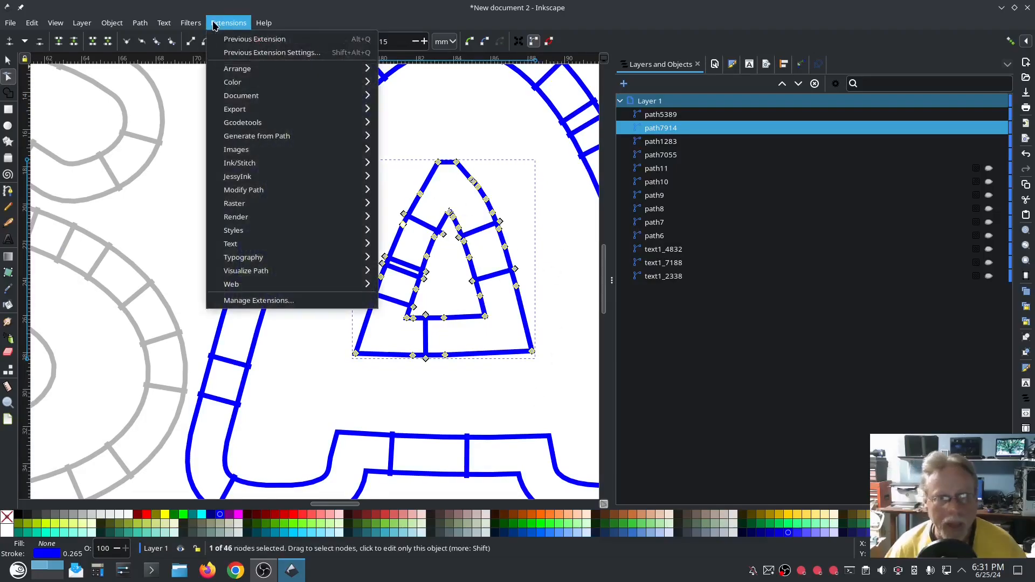
{"action": "mouse_move", "coordinate": [252, 165]}
{"action": "left_click", "coordinate": [410, 257]}
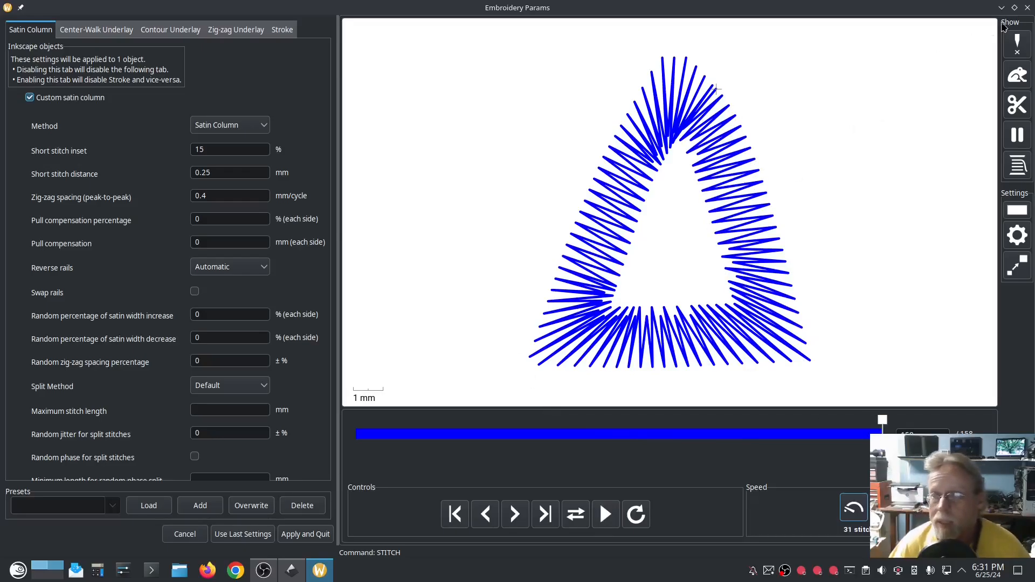
{"action": "left_click", "coordinate": [1028, 7]}
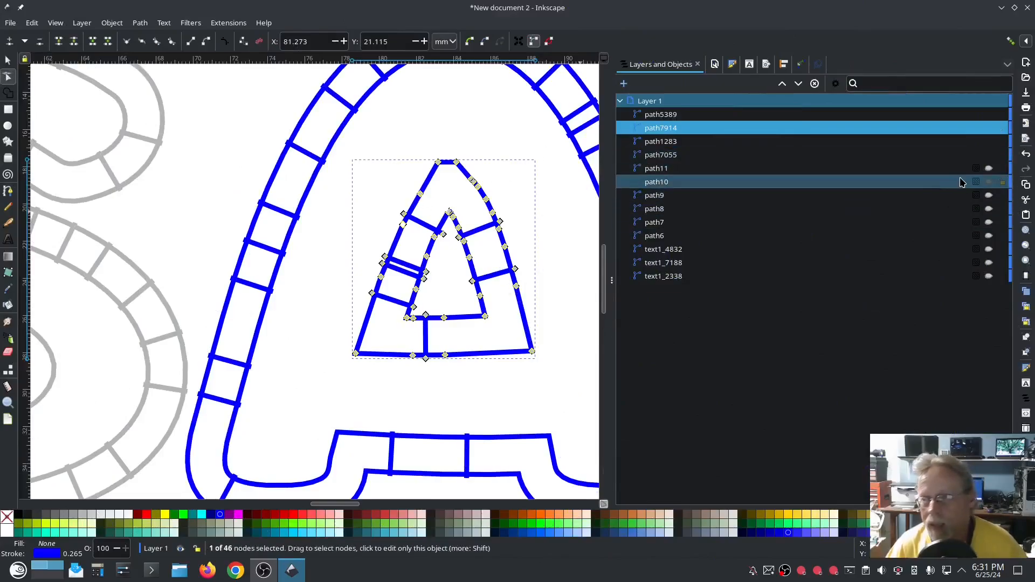
Show the hidden filled letters again, path6 to path11 and the three text1 paths, and deselect everything.
{"action": "left_click", "coordinate": [943, 168]}
{"action": "left_click", "coordinate": [930, 277], "text": "shift"}
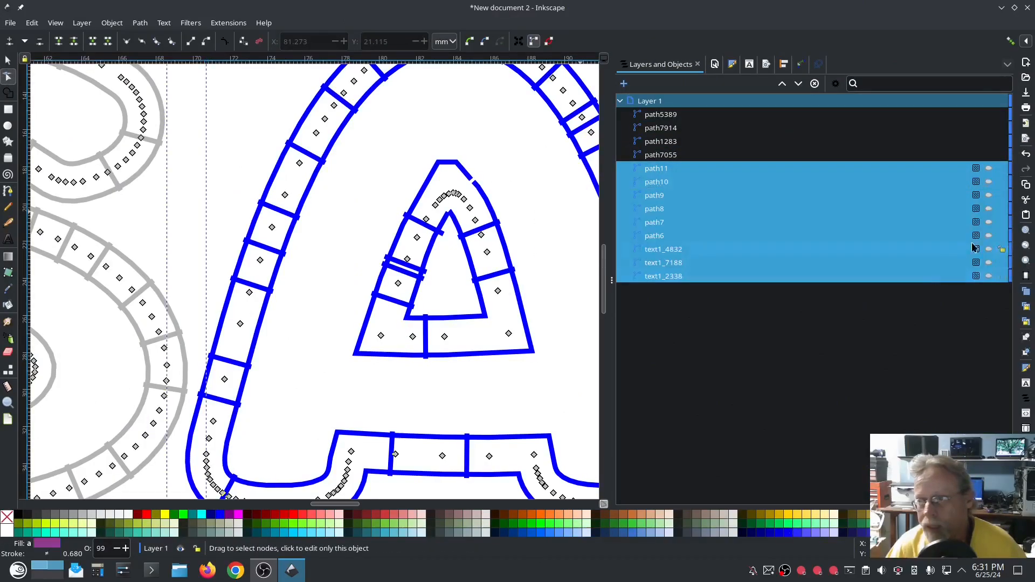
{"action": "left_click", "coordinate": [989, 169]}
{"action": "scroll", "coordinate": [424, 261], "scroll_direction": "down", "scroll_amount": 4}
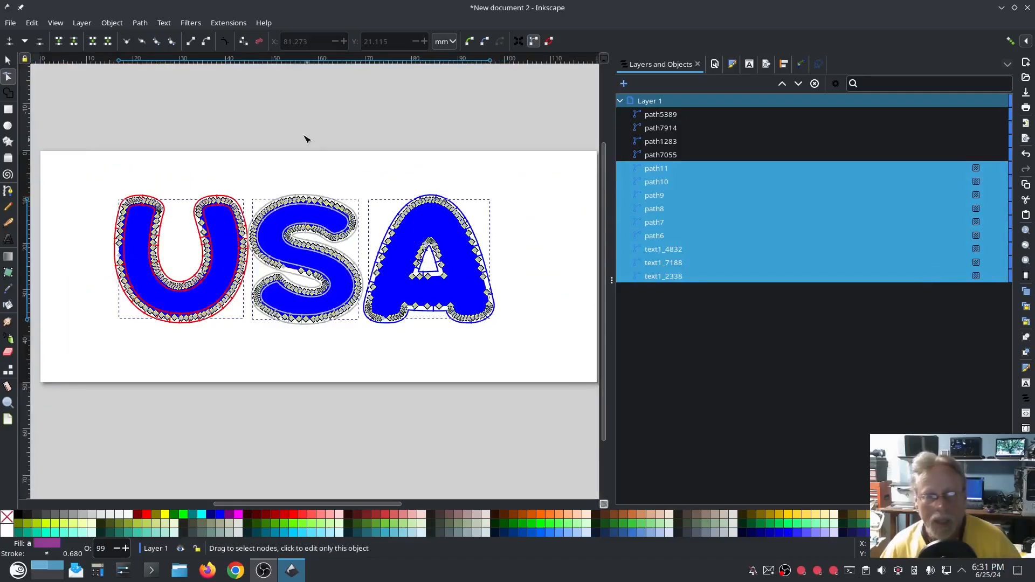
{"action": "left_click", "coordinate": [301, 134]}
{"action": "left_click", "coordinate": [7, 59]}
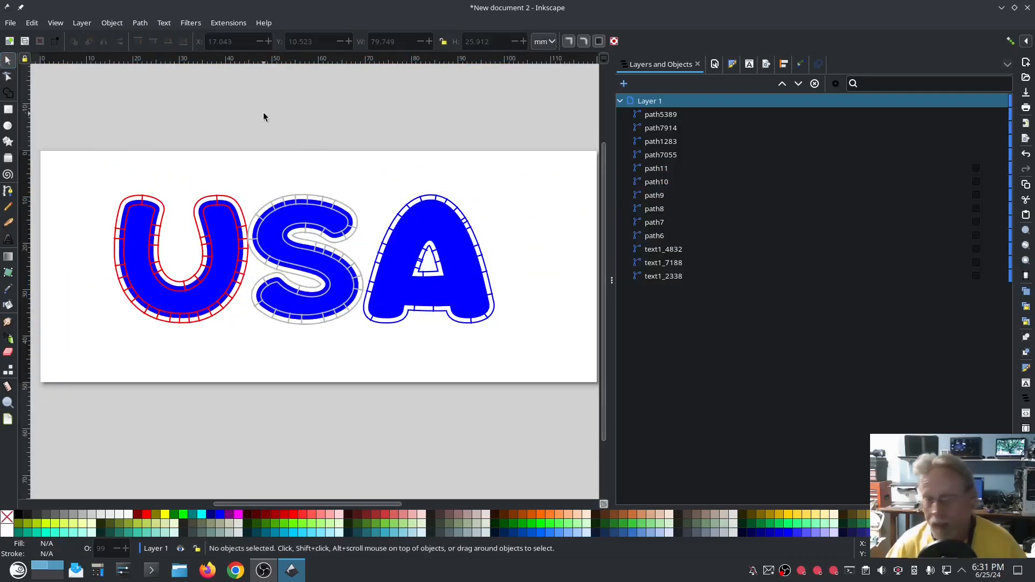
Run the Ink/Stitch simulator on the whole design to examine the satin borders over the meander fills, and close it.
{"action": "left_click", "coordinate": [229, 23]}
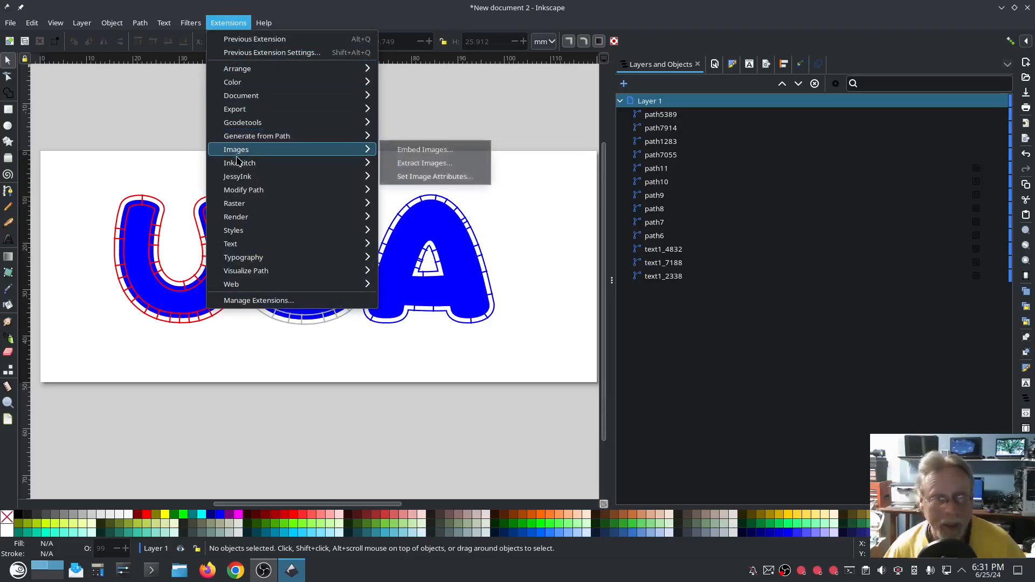
{"action": "mouse_move", "coordinate": [237, 167]}
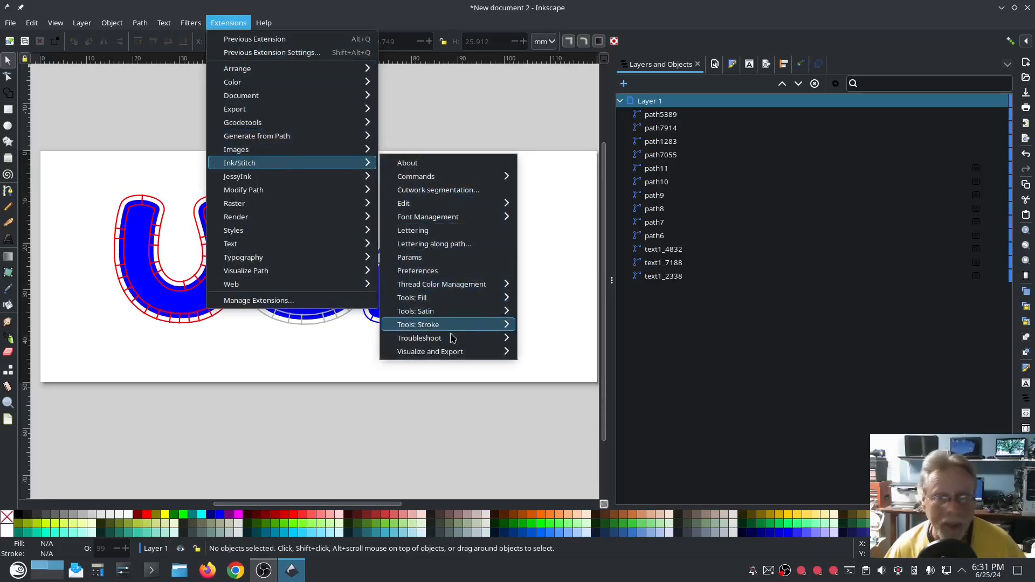
{"action": "mouse_move", "coordinate": [447, 353]}
{"action": "left_click", "coordinate": [555, 392]}
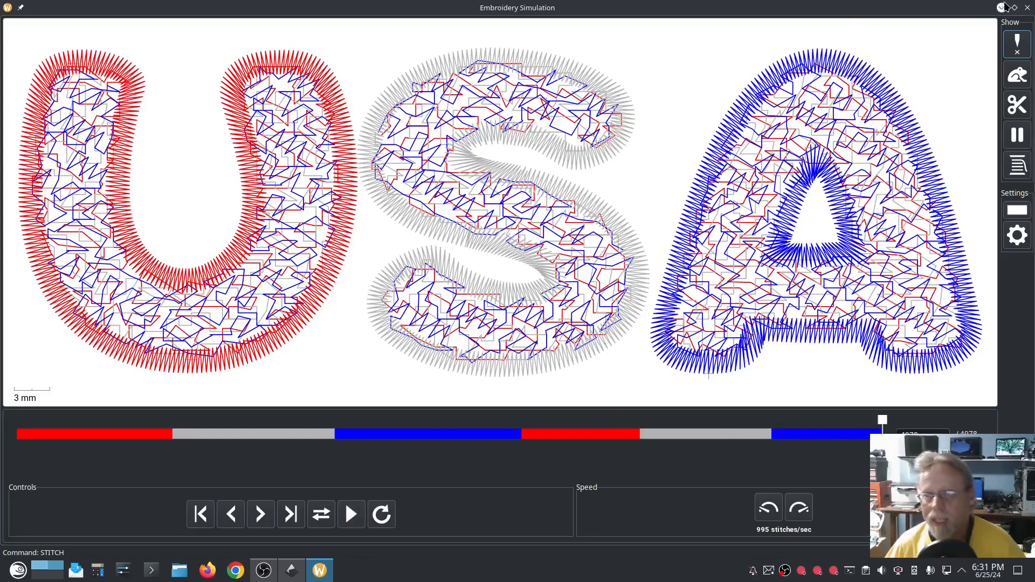
{"action": "left_click", "coordinate": [1027, 7]}
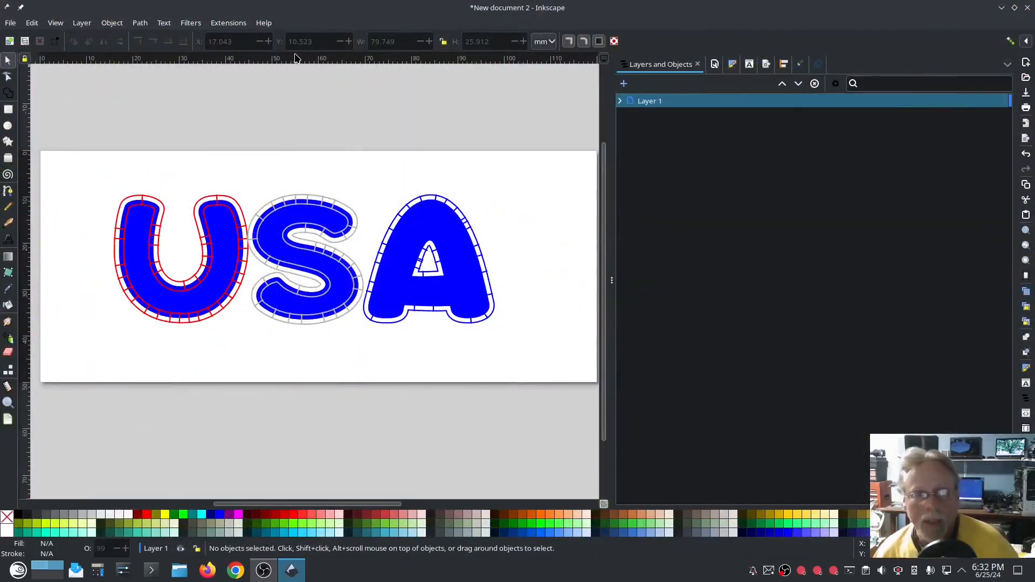
Generate an Ink/Stitch stitch plan preview of the design in Realistic render mode, and close the preview settings.
{"action": "left_click", "coordinate": [228, 23]}
{"action": "mouse_move", "coordinate": [249, 163]}
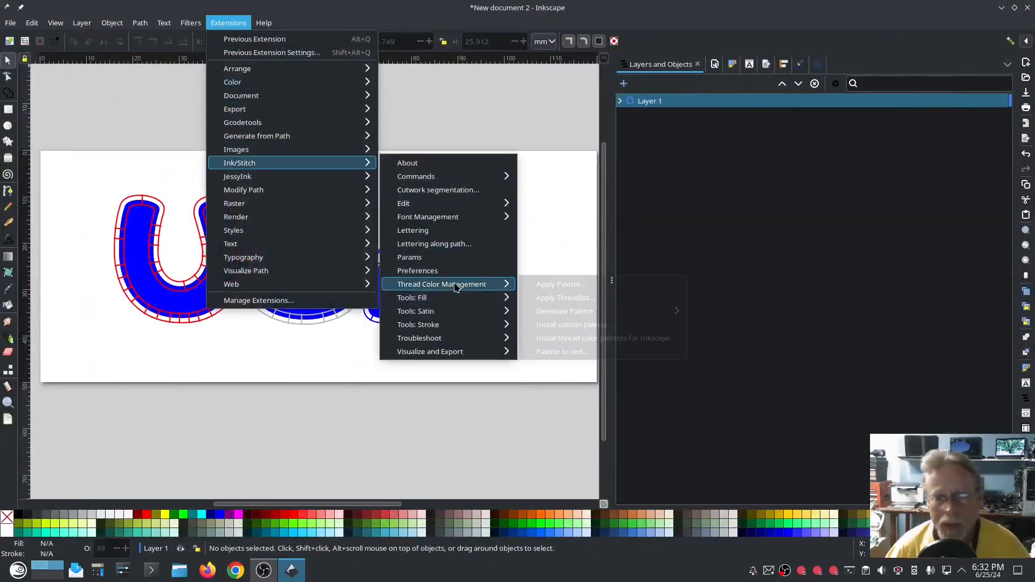
{"action": "mouse_move", "coordinate": [445, 351]}
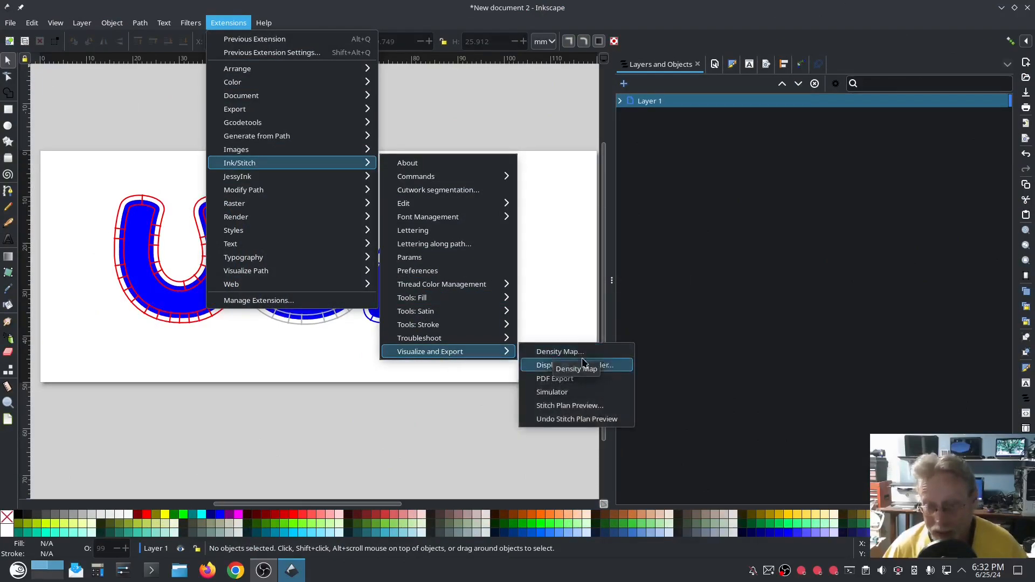
{"action": "left_click", "coordinate": [574, 405]}
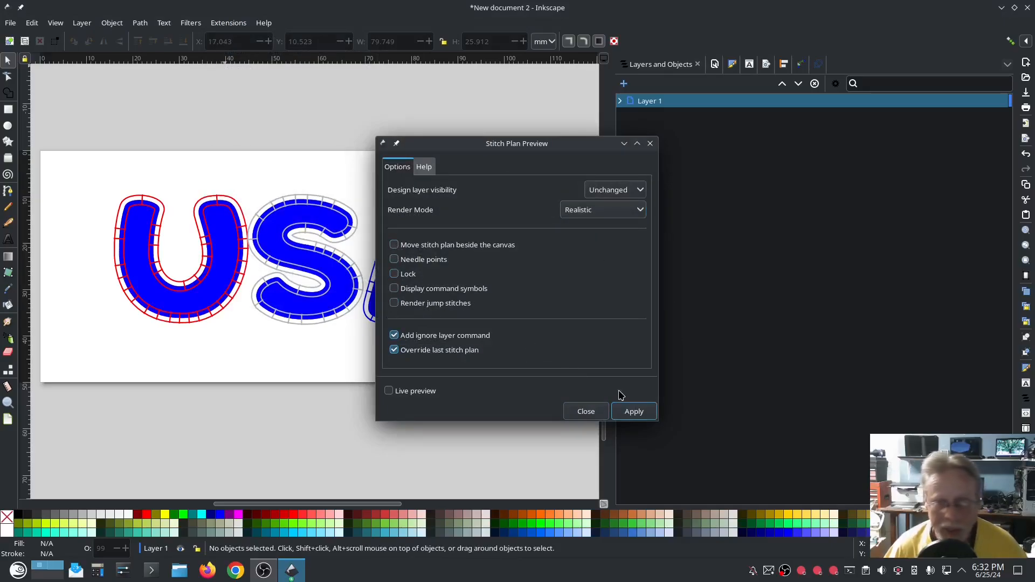
{"action": "left_click", "coordinate": [638, 412]}
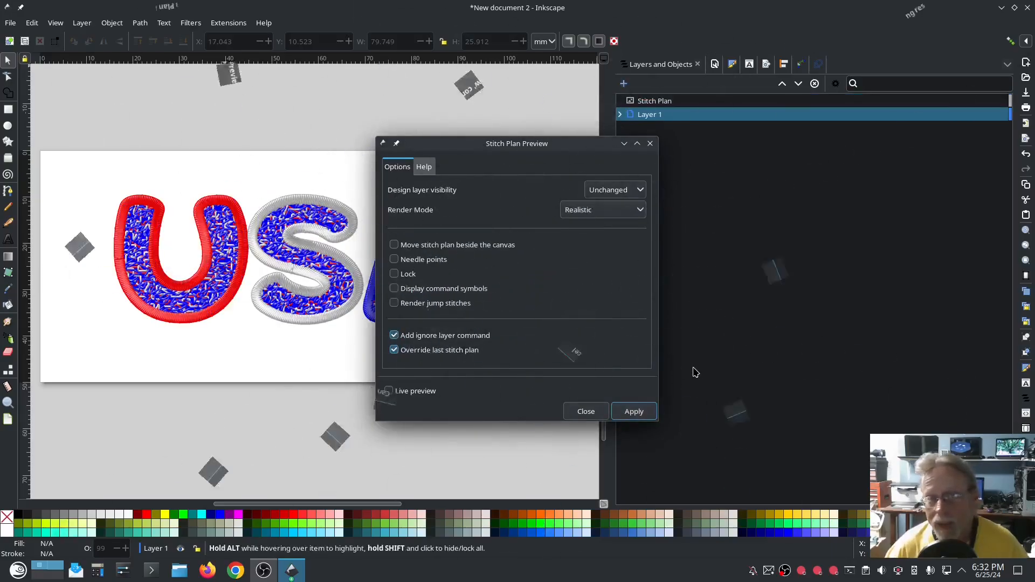
{"action": "left_click", "coordinate": [584, 411]}
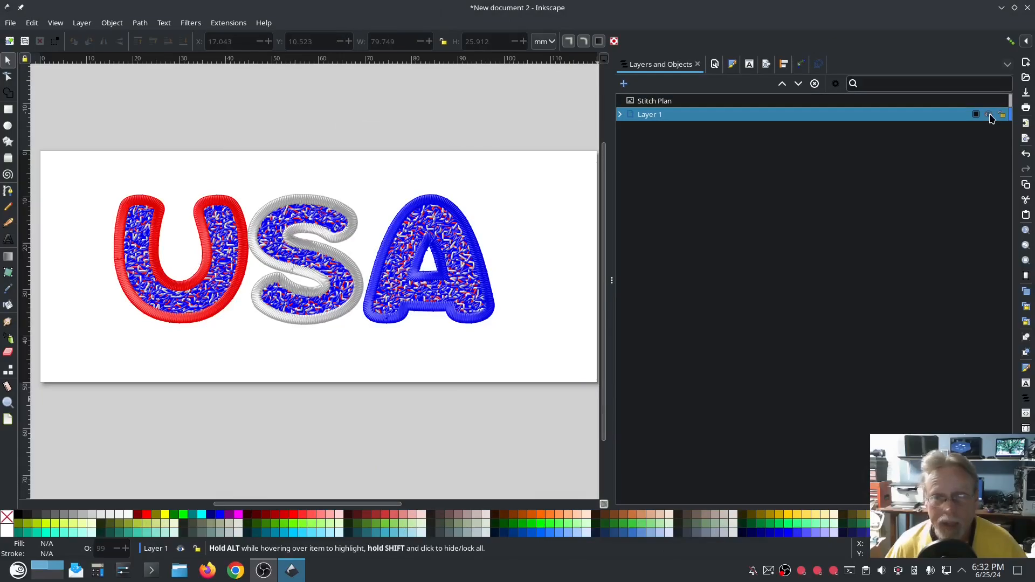
Hide Layer 1 and examine the rendered stitch plan of the three letters up close.
{"action": "left_click", "coordinate": [990, 115]}
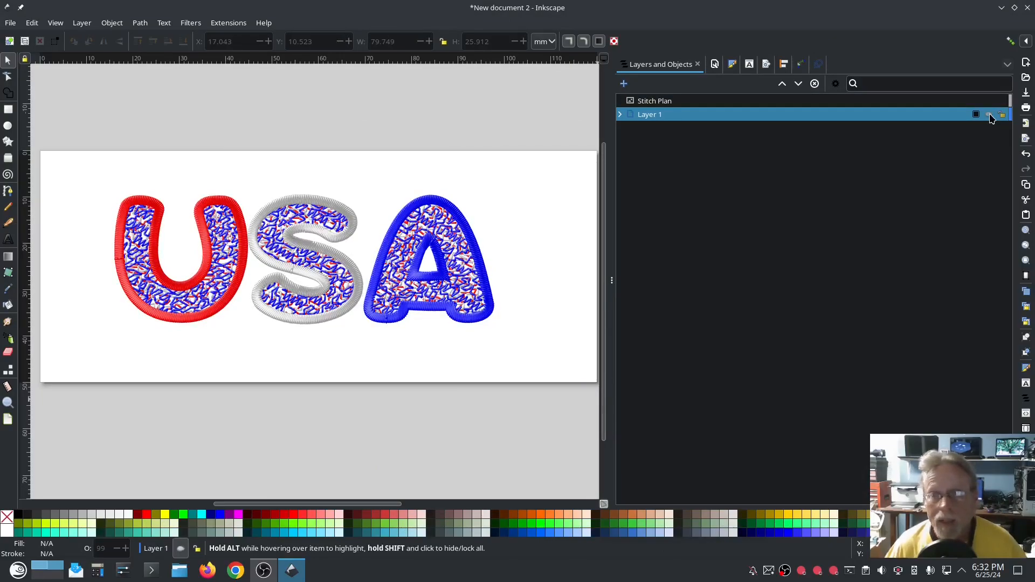
{"action": "left_click", "coordinate": [989, 115]}
{"action": "left_click", "coordinate": [989, 114]}
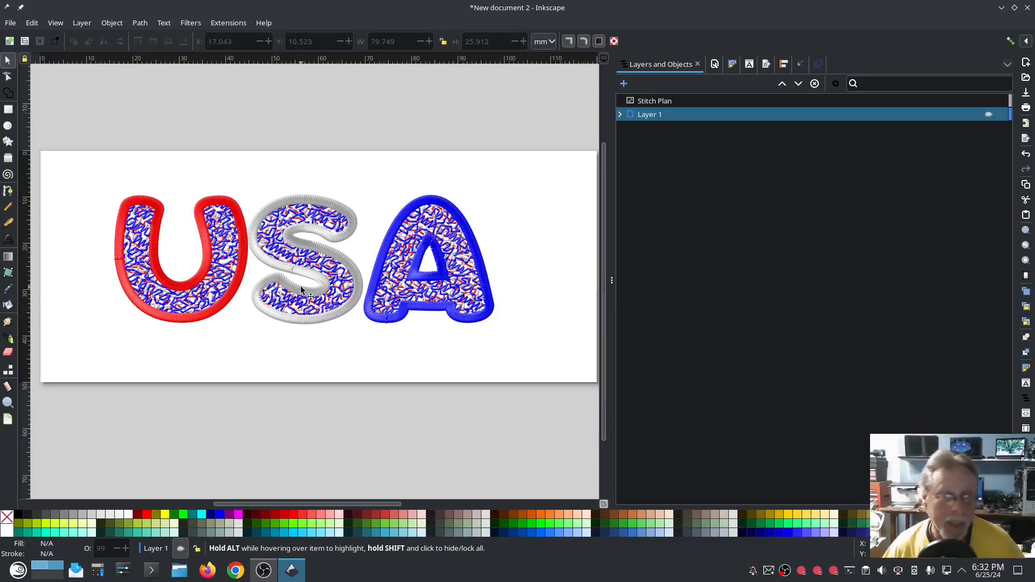
{"action": "scroll", "coordinate": [323, 308], "scroll_direction": "up", "scroll_amount": 2}
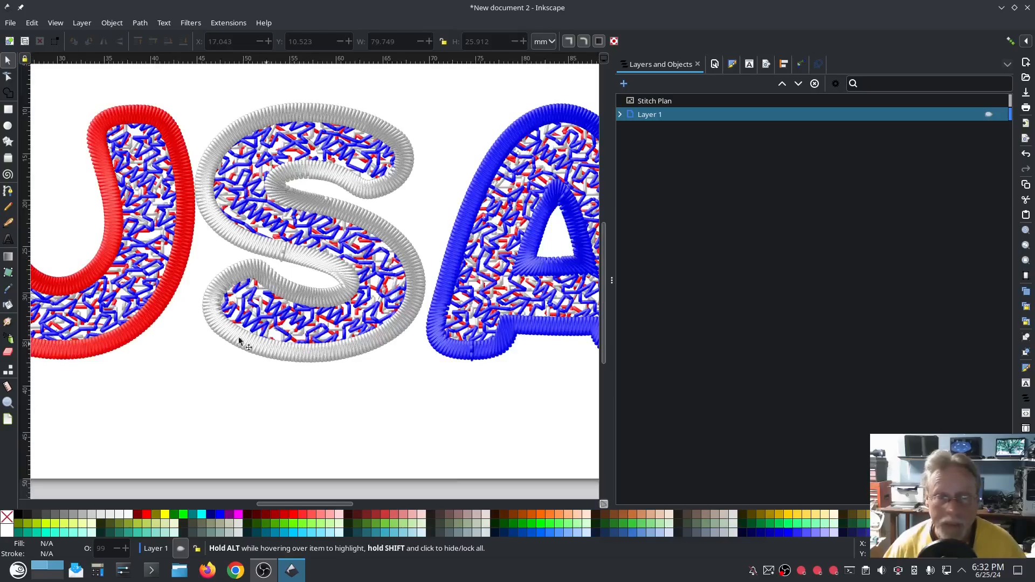
{"action": "scroll", "coordinate": [187, 340], "scroll_direction": "down", "scroll_amount": 1}
{"action": "left_click_drag", "start_coordinate": [180, 341], "coordinate": [220, 384]}
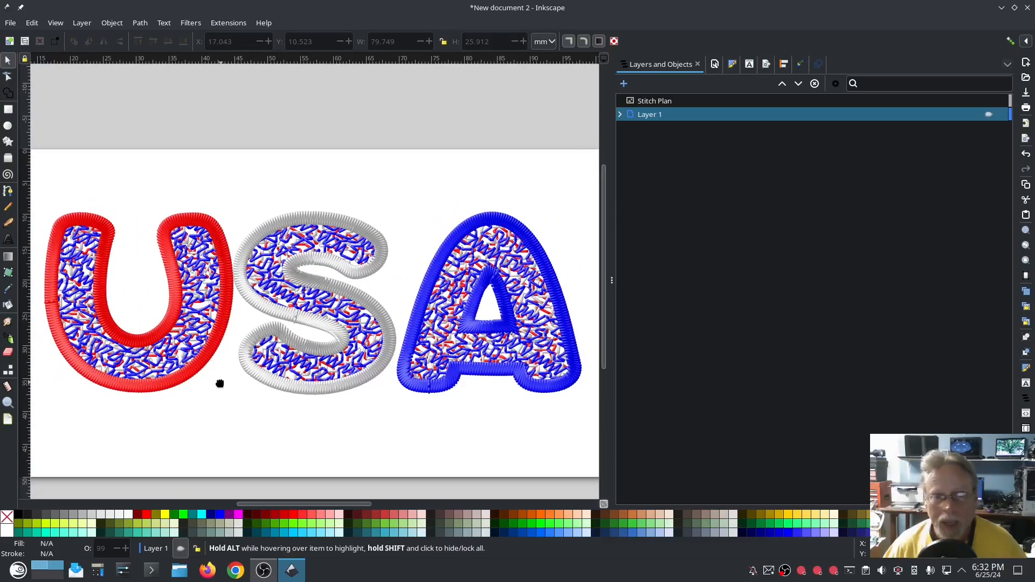
Show Layer 1 again and delete the Stitch Plan image.
{"action": "left_click", "coordinate": [686, 102]}
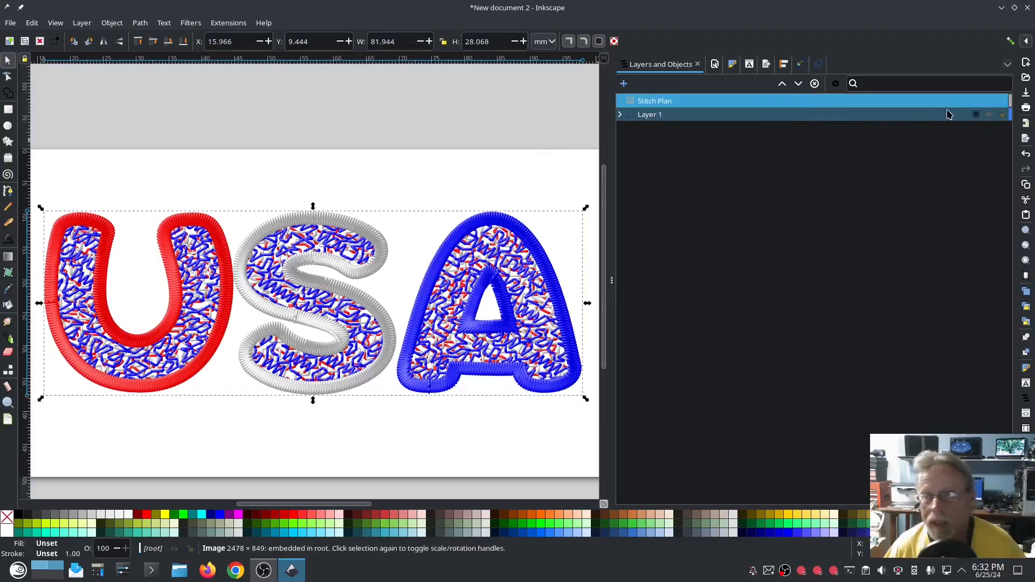
{"action": "right_click", "coordinate": [662, 102]}
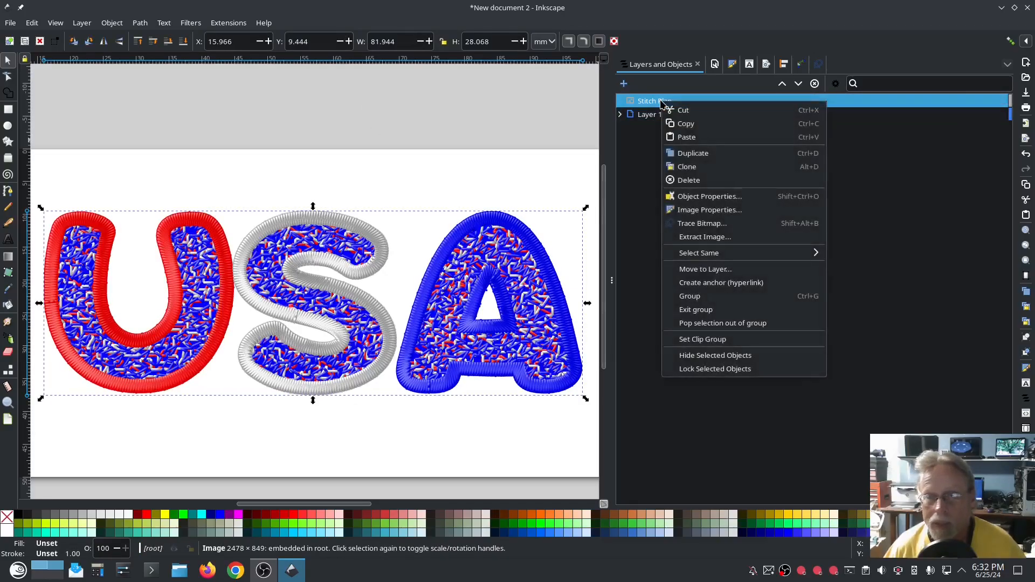
{"action": "left_click", "coordinate": [699, 182]}
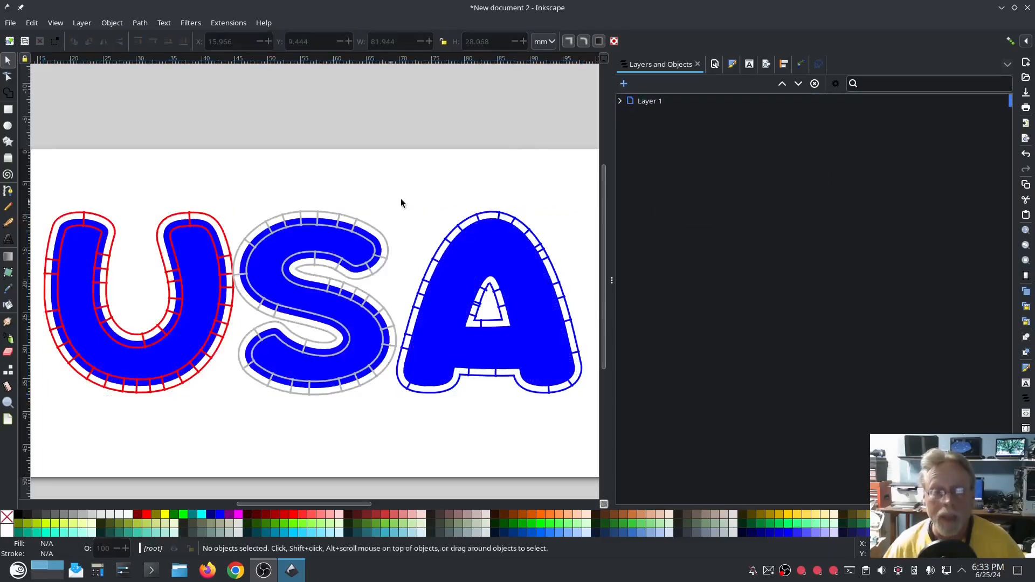
Enable Trim After in Ink/Stitch Params for the U and S fills, path6, path7, path9, path10, text1_7188 and text1_2338, apply, and deselect them.
{"action": "left_click", "coordinate": [620, 101]}
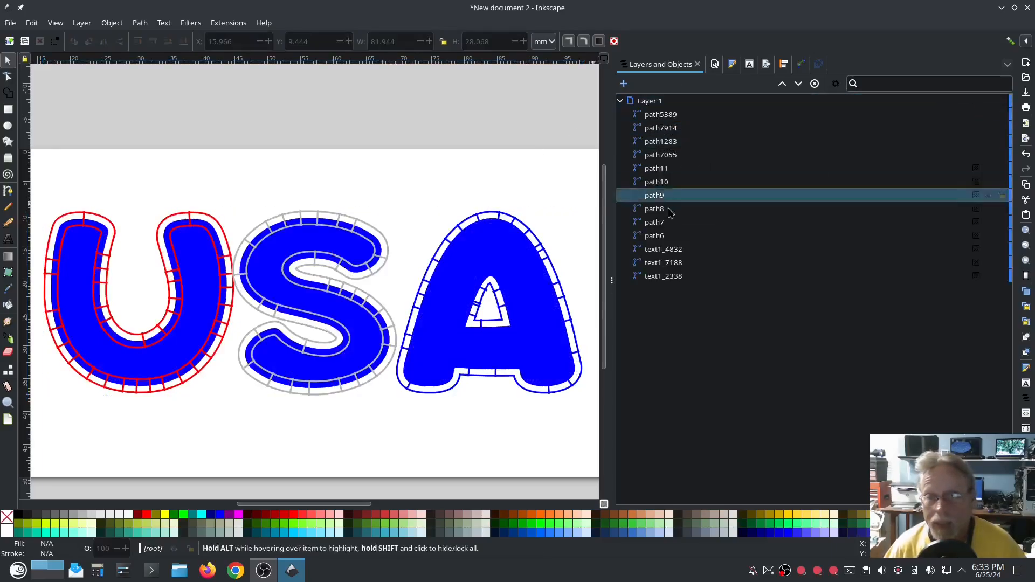
{"action": "left_click", "coordinate": [657, 278]}
{"action": "left_click", "coordinate": [654, 264], "text": "ctrl"}
{"action": "left_click", "coordinate": [655, 235], "text": "ctrl"}
{"action": "left_click", "coordinate": [654, 222], "text": "ctrl"}
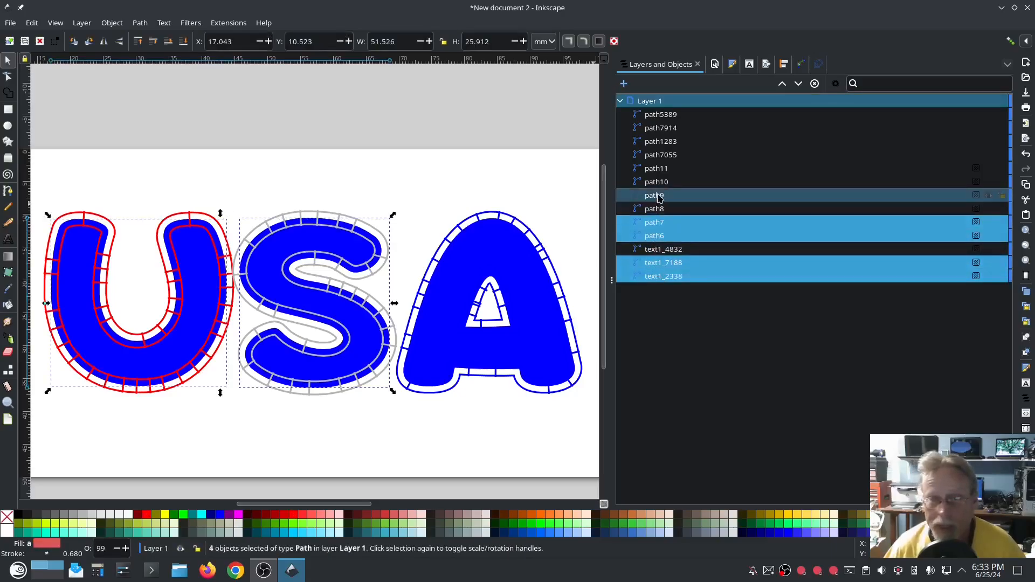
{"action": "left_click", "coordinate": [657, 197], "text": "ctrl"}
{"action": "left_click", "coordinate": [656, 183], "text": "ctrl"}
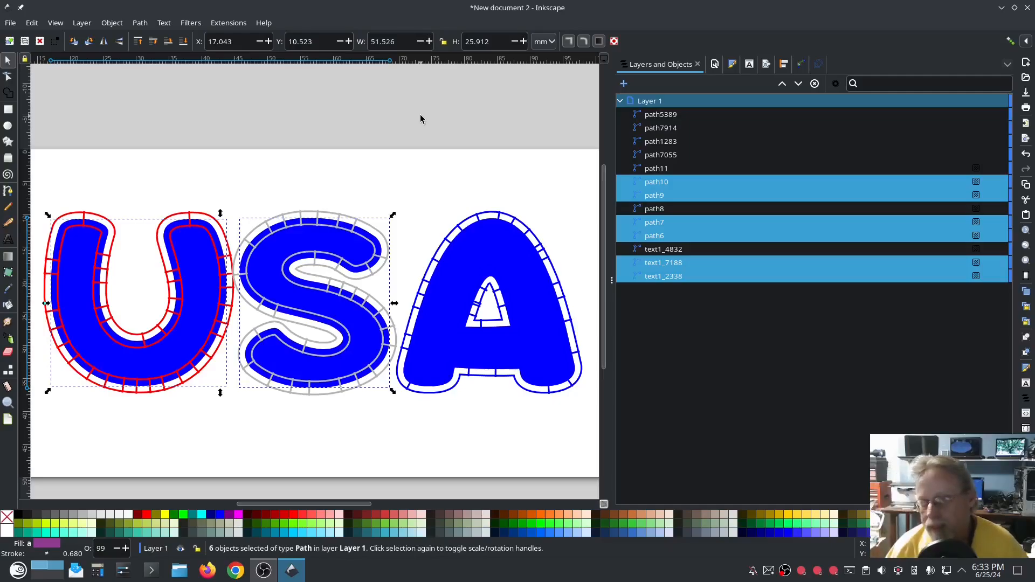
{"action": "left_click", "coordinate": [229, 23]}
{"action": "mouse_move", "coordinate": [251, 162]}
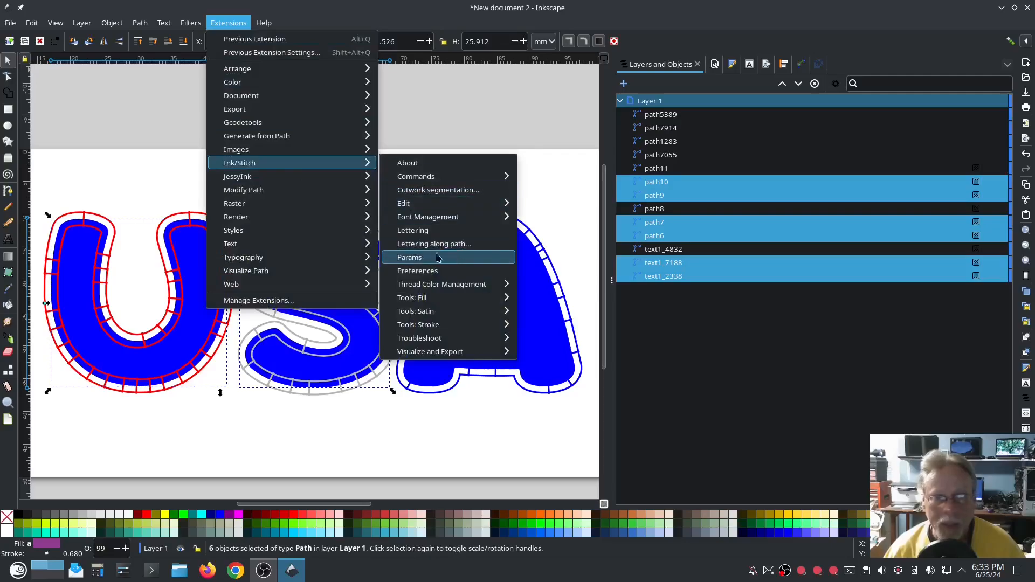
{"action": "left_click", "coordinate": [417, 258]}
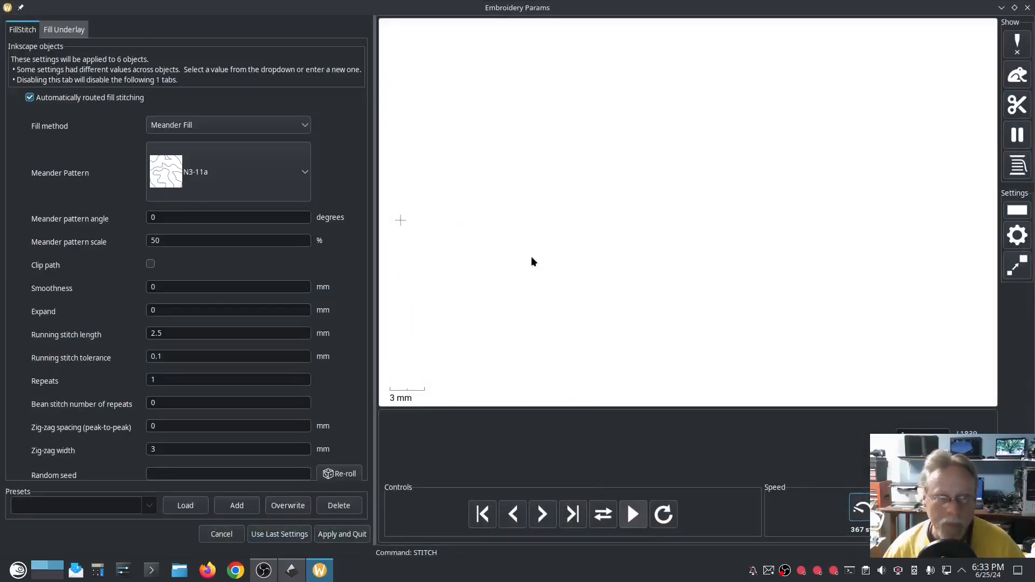
{"action": "scroll", "coordinate": [344, 322], "scroll_direction": "down", "scroll_amount": 6}
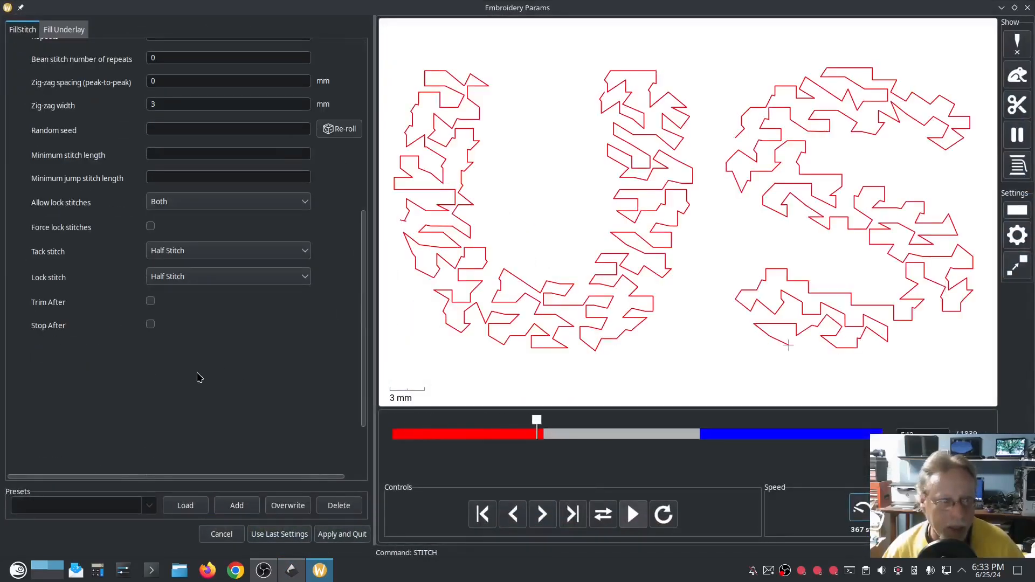
{"action": "left_click", "coordinate": [150, 301]}
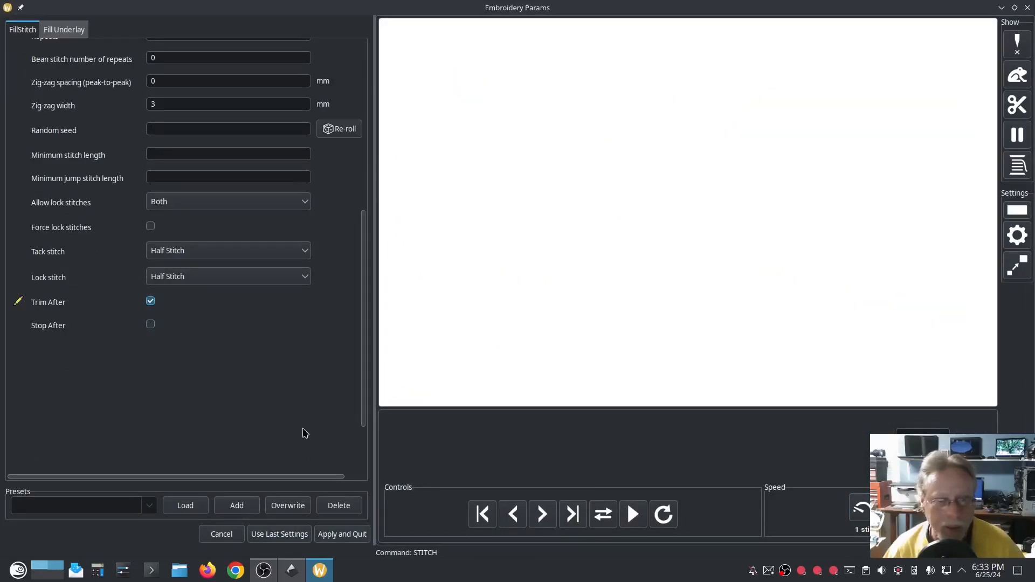
{"action": "left_click", "coordinate": [346, 538]}
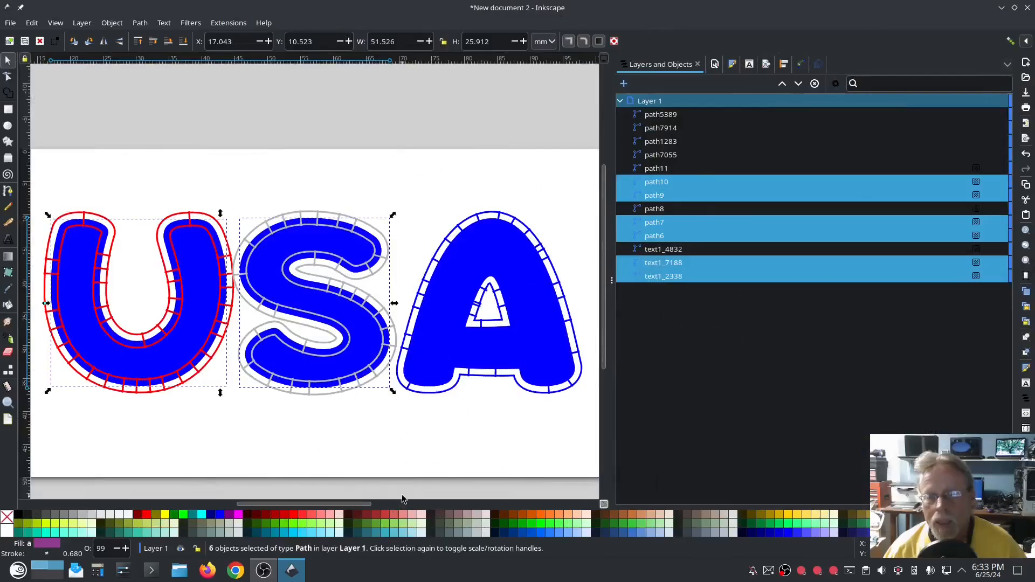
{"action": "left_click", "coordinate": [507, 117]}
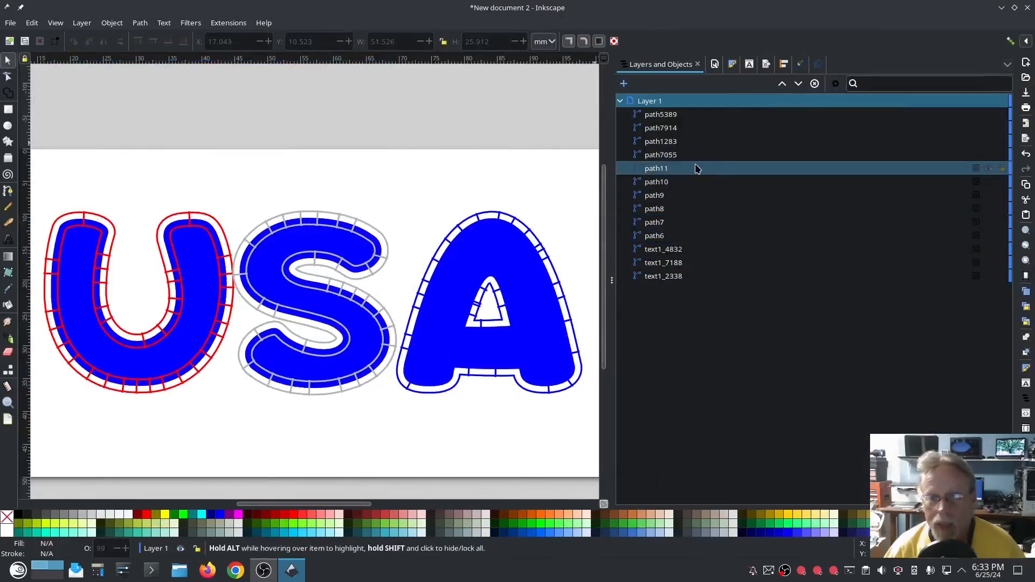
Enable Trim After in Ink/Stitch Params for path7914, the satin column around the A's hole, and apply it.
{"action": "left_click", "coordinate": [668, 142]}
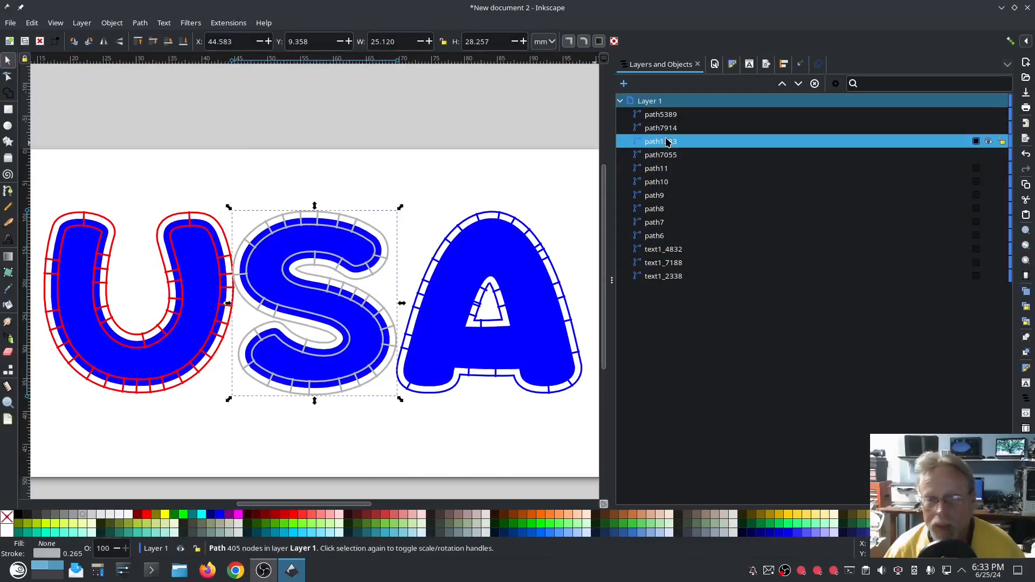
{"action": "left_click", "coordinate": [663, 131]}
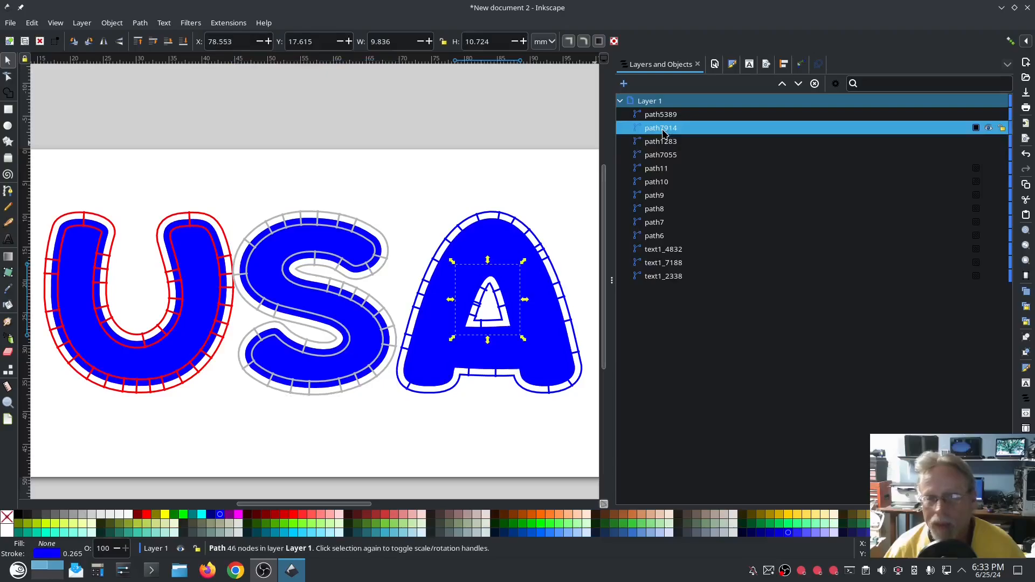
{"action": "left_click", "coordinate": [666, 116]}
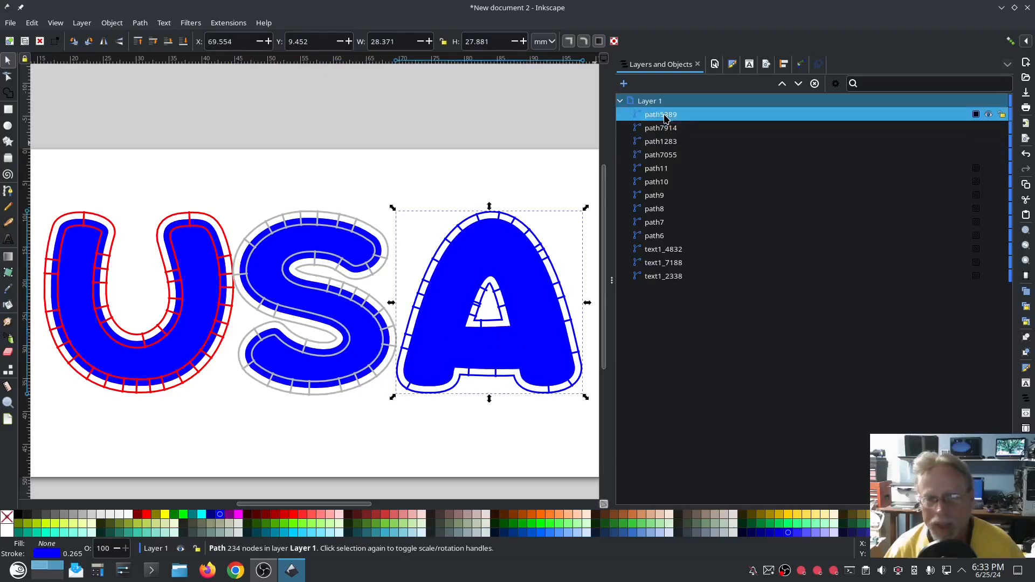
{"action": "left_click", "coordinate": [670, 130]}
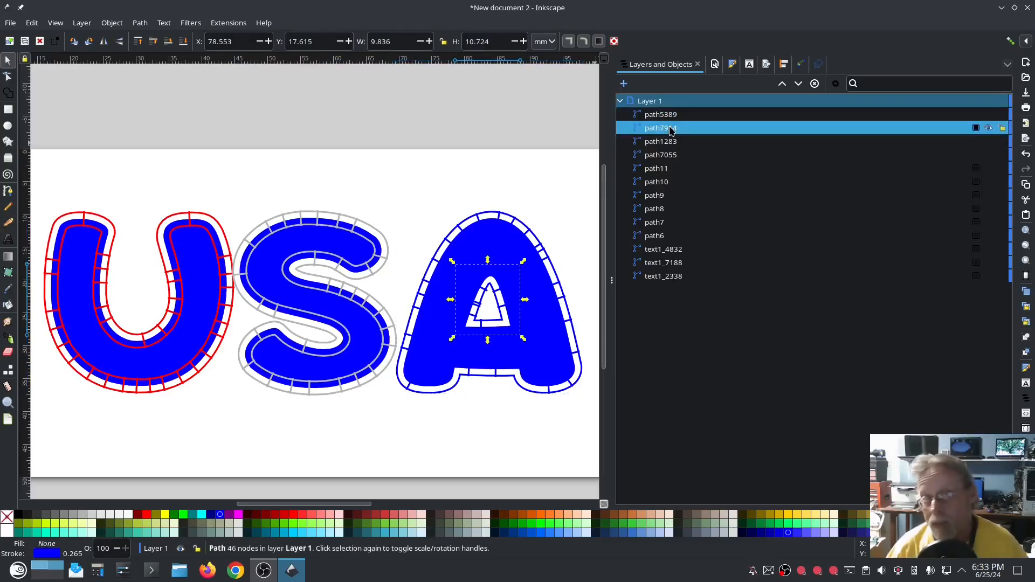
{"action": "left_click", "coordinate": [228, 22]}
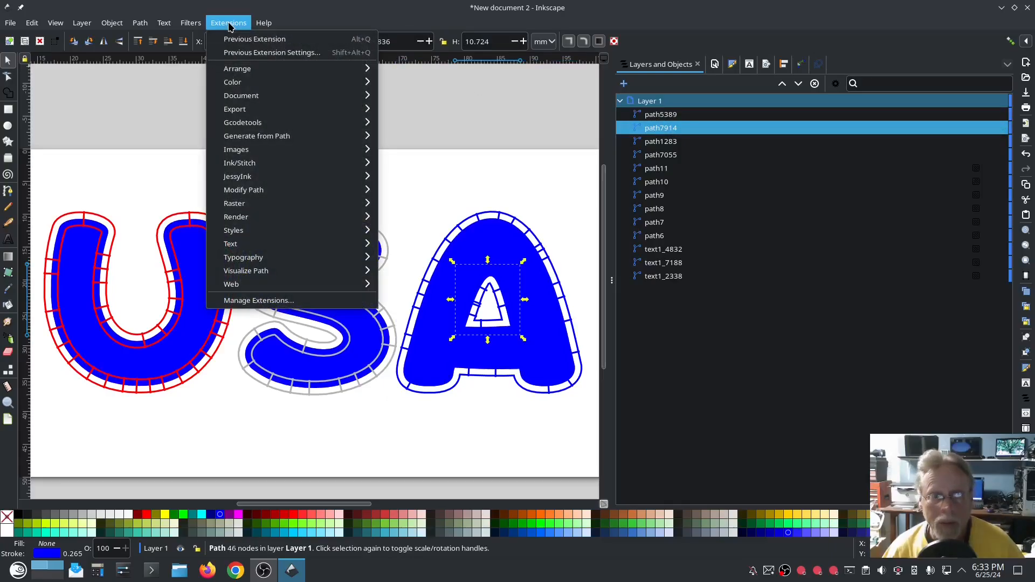
{"action": "mouse_move", "coordinate": [245, 162]}
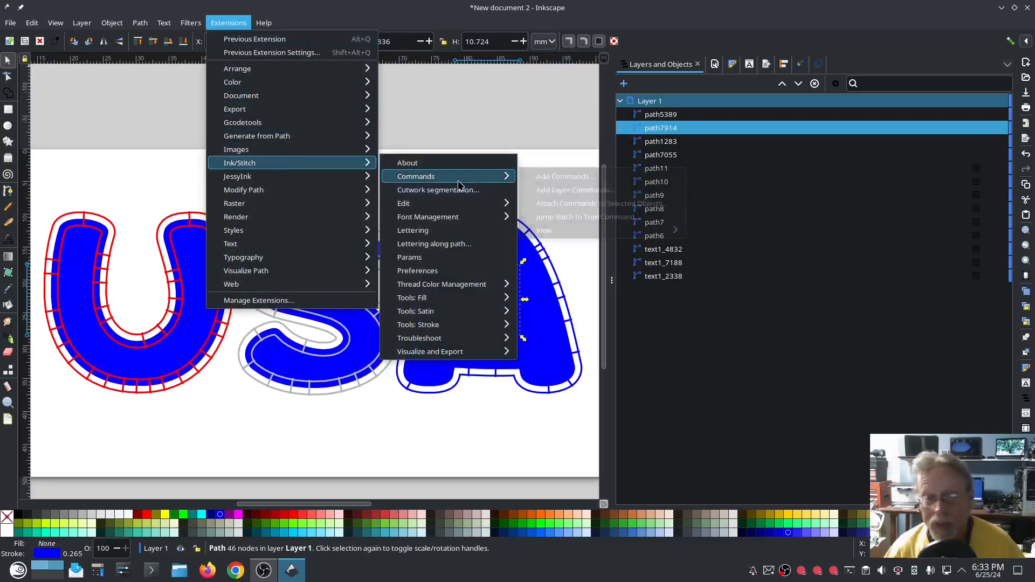
{"action": "left_click", "coordinate": [463, 259]}
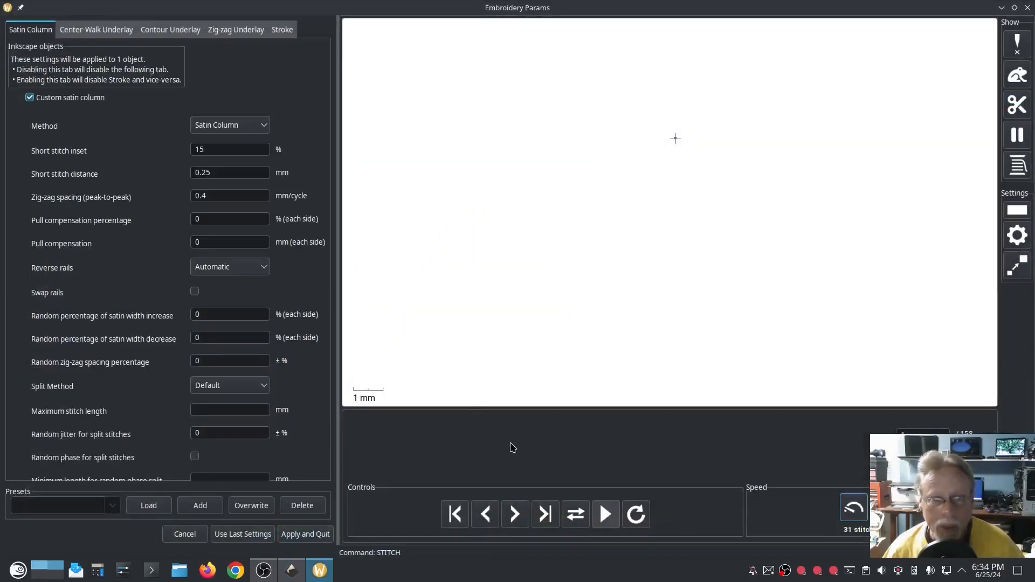
{"action": "scroll", "coordinate": [319, 374], "scroll_direction": "down", "scroll_amount": 8}
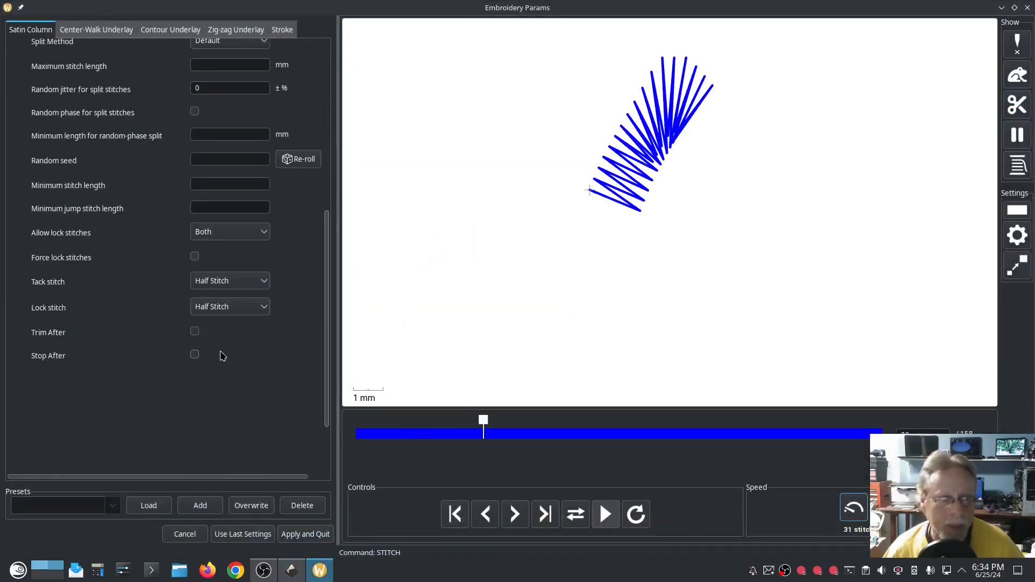
{"action": "left_click", "coordinate": [195, 332]}
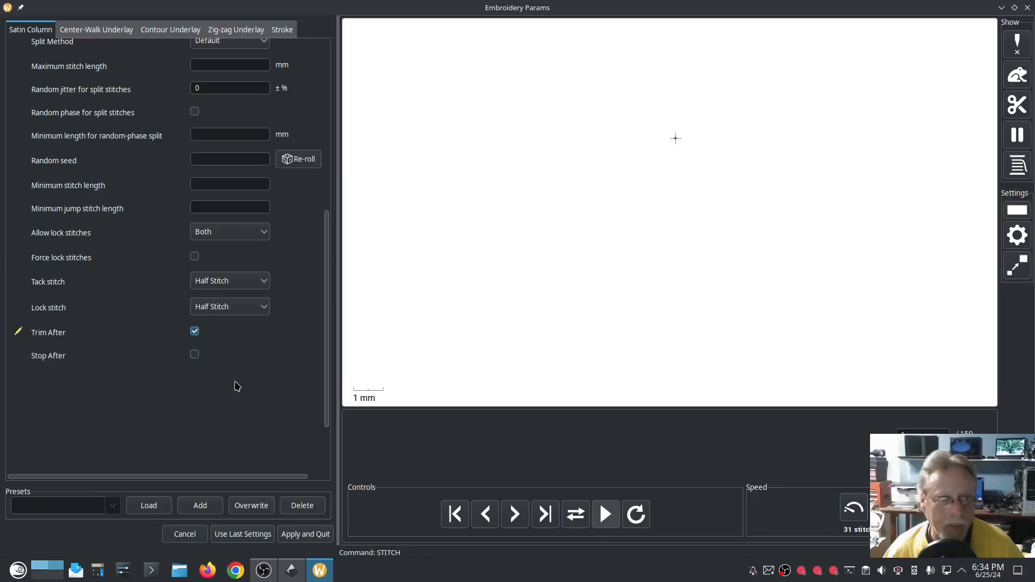
{"action": "left_click", "coordinate": [321, 533]}
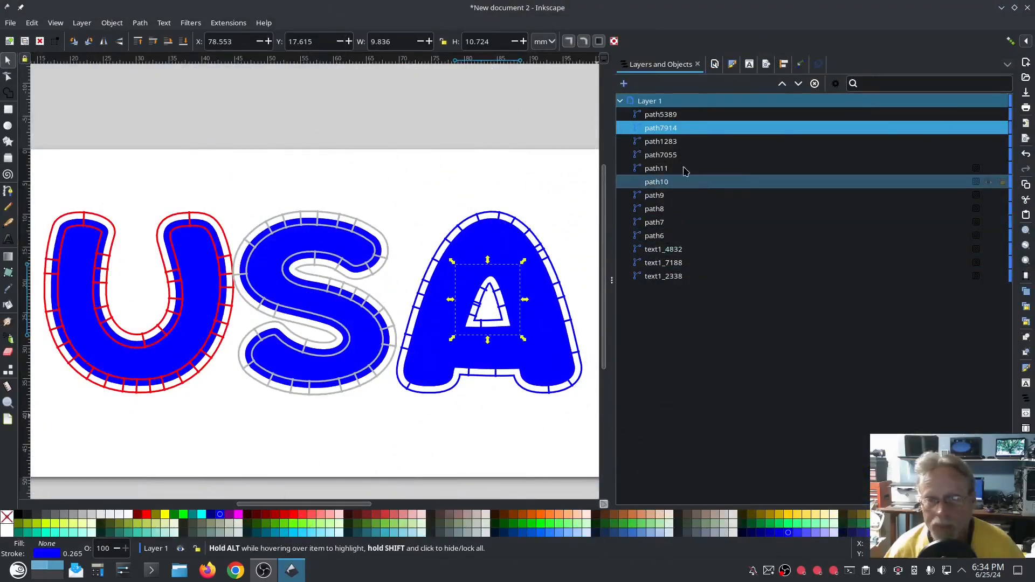
Enable Contour Underlay in Ink/Stitch Params for the satin columns path5389, path7914, path1283 and path7055, apply, and deselect them.
{"action": "left_click", "coordinate": [668, 156]}
{"action": "left_click", "coordinate": [663, 119], "text": "shift"}
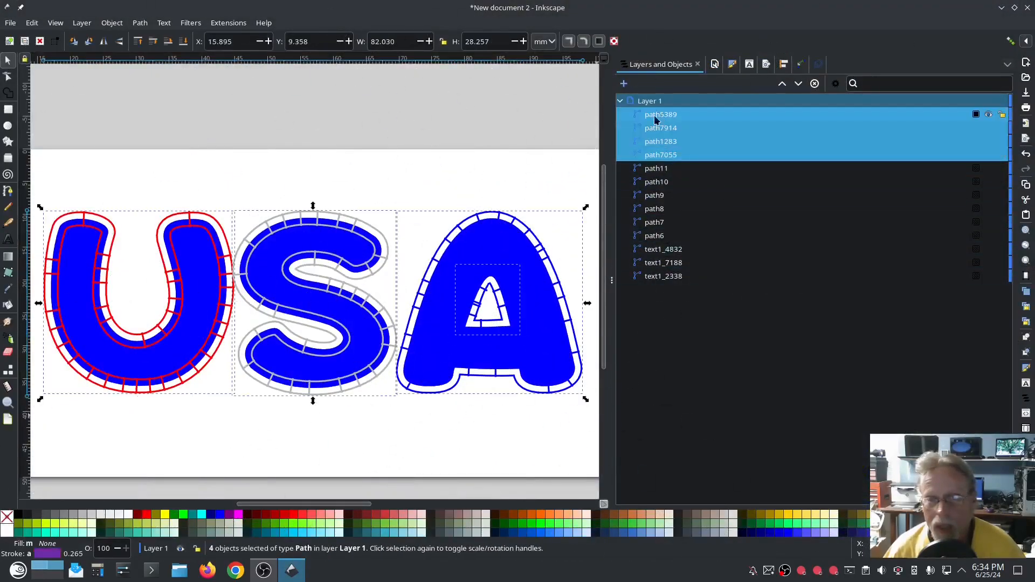
{"action": "left_click", "coordinate": [231, 23]}
{"action": "mouse_move", "coordinate": [229, 164]}
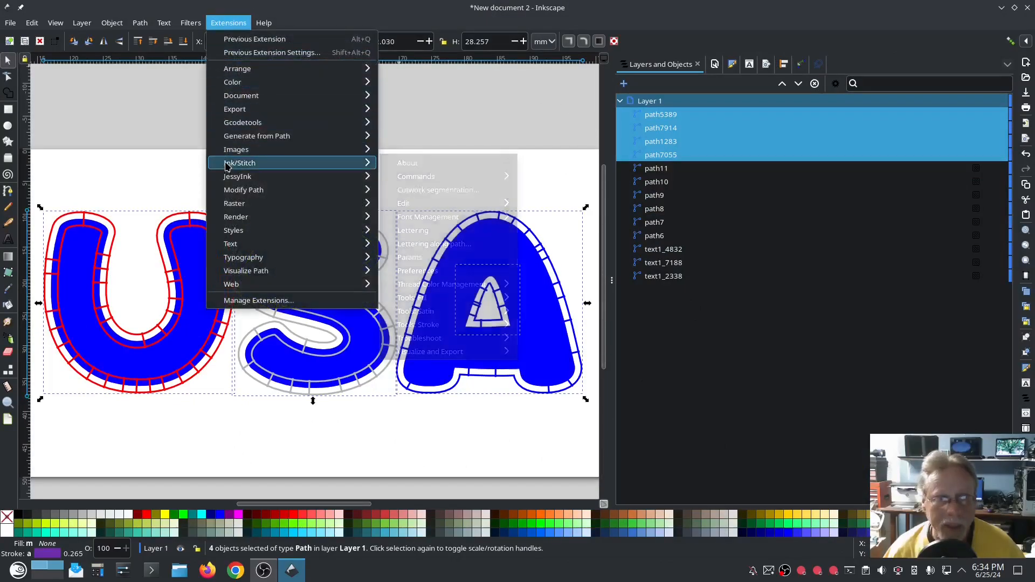
{"action": "left_click", "coordinate": [424, 263]}
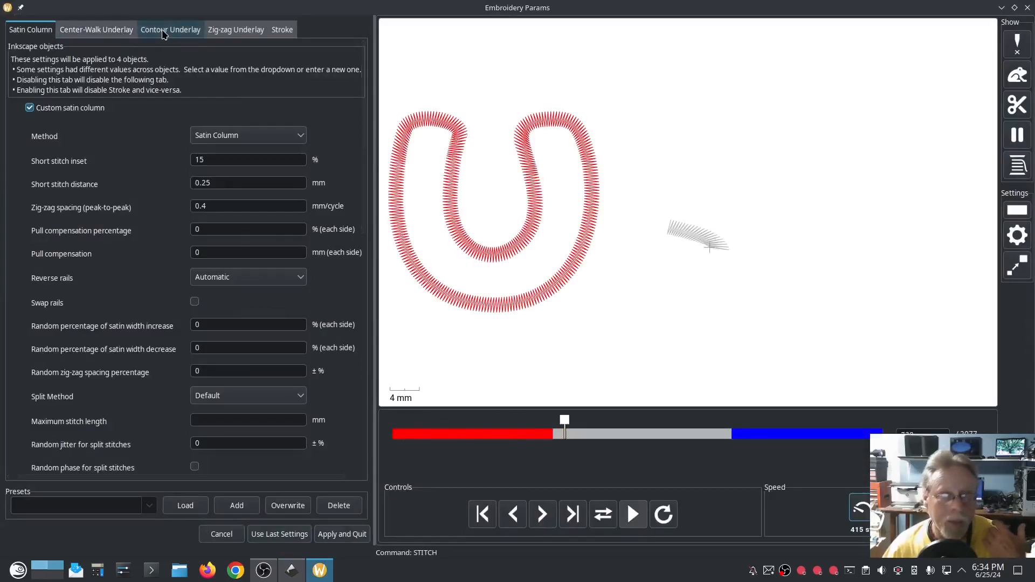
{"action": "left_click", "coordinate": [163, 31]}
{"action": "left_click", "coordinate": [29, 77]}
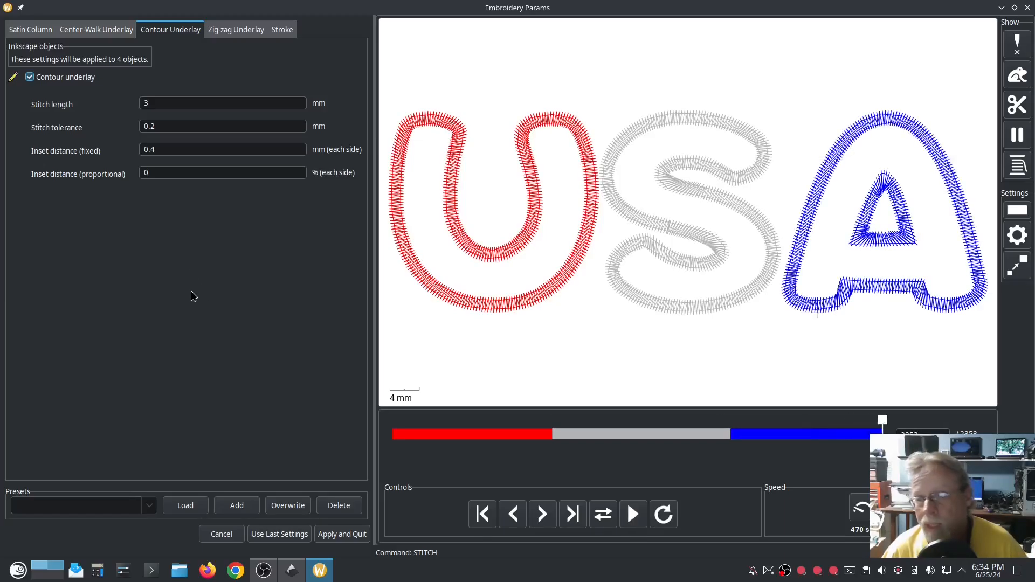
{"action": "left_click", "coordinate": [341, 534]}
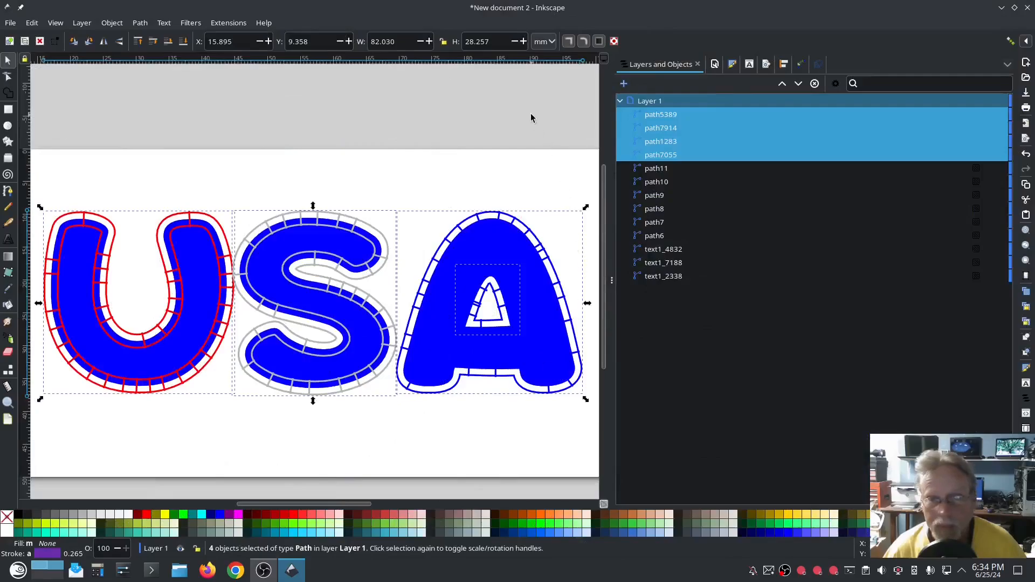
{"action": "left_click", "coordinate": [531, 114]}
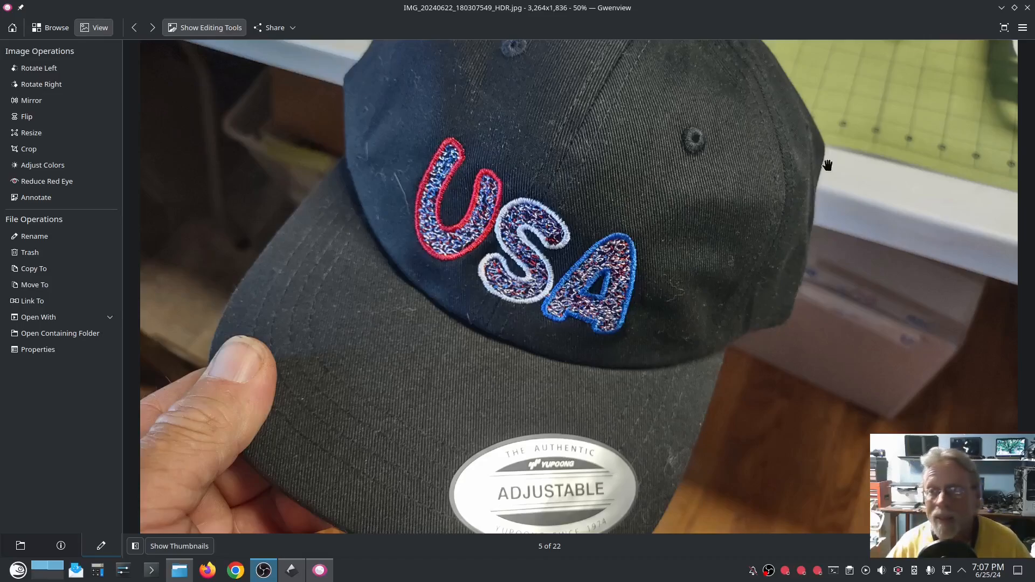
Close the open photo in Gwenview, view the red hat photo IMG_20240625_171208773.jpg, and examine the white hat's embroidery in IMG_20240625_171221822.jpg up close.
{"action": "left_click", "coordinate": [1028, 8]}
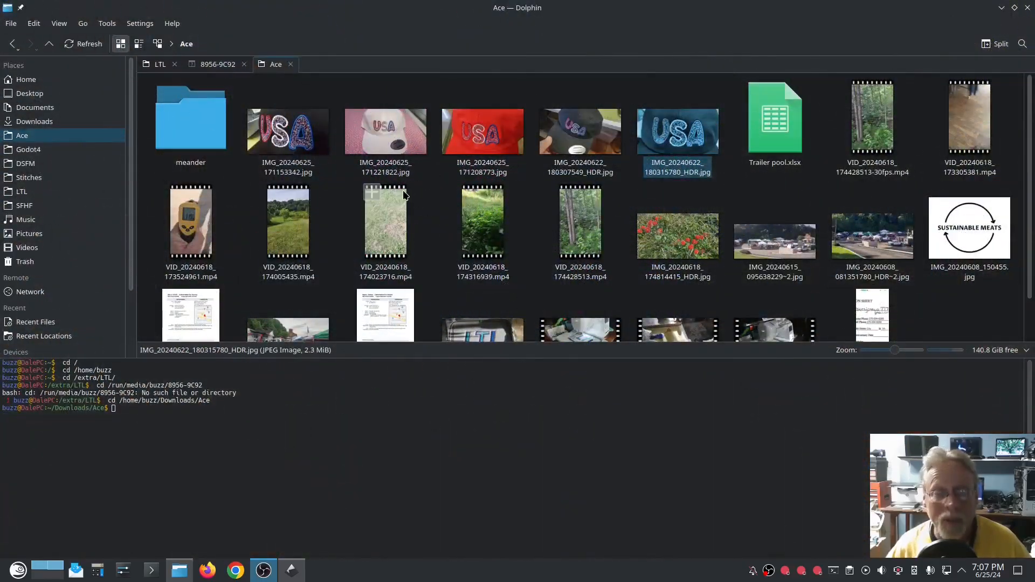
{"action": "left_click", "coordinate": [480, 149]}
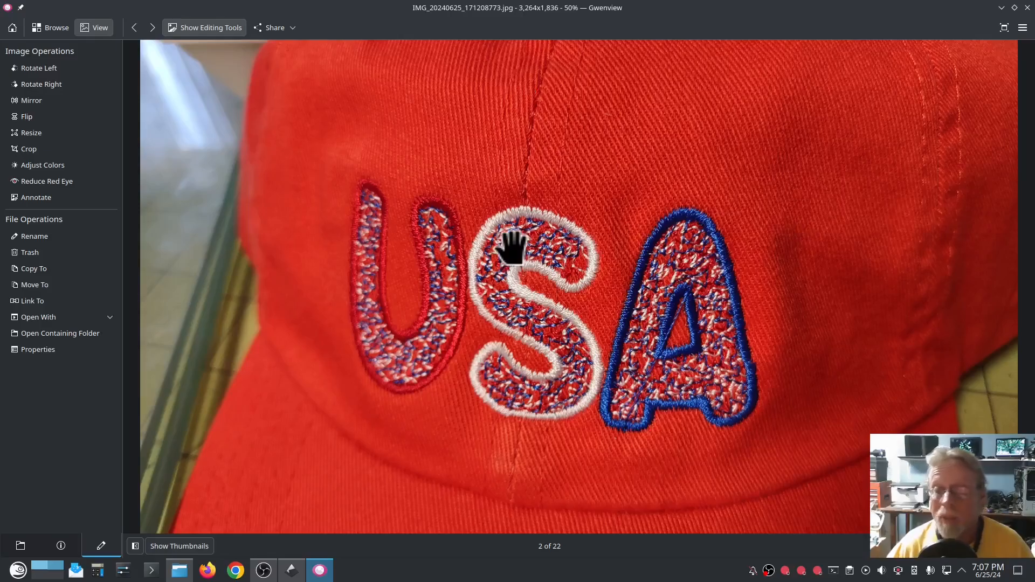
{"action": "left_click", "coordinate": [1028, 7]}
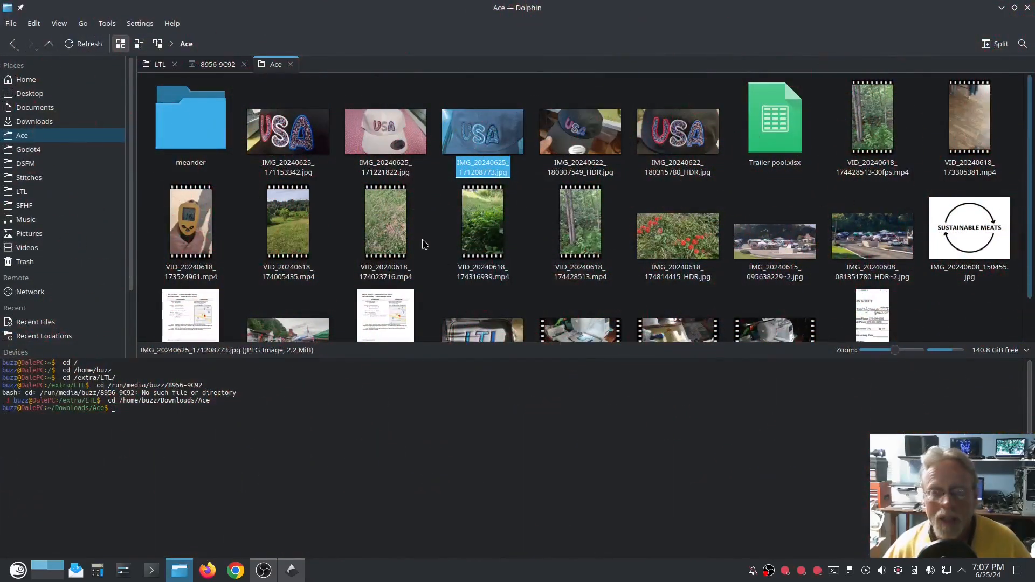
{"action": "double_click", "coordinate": [385, 131]}
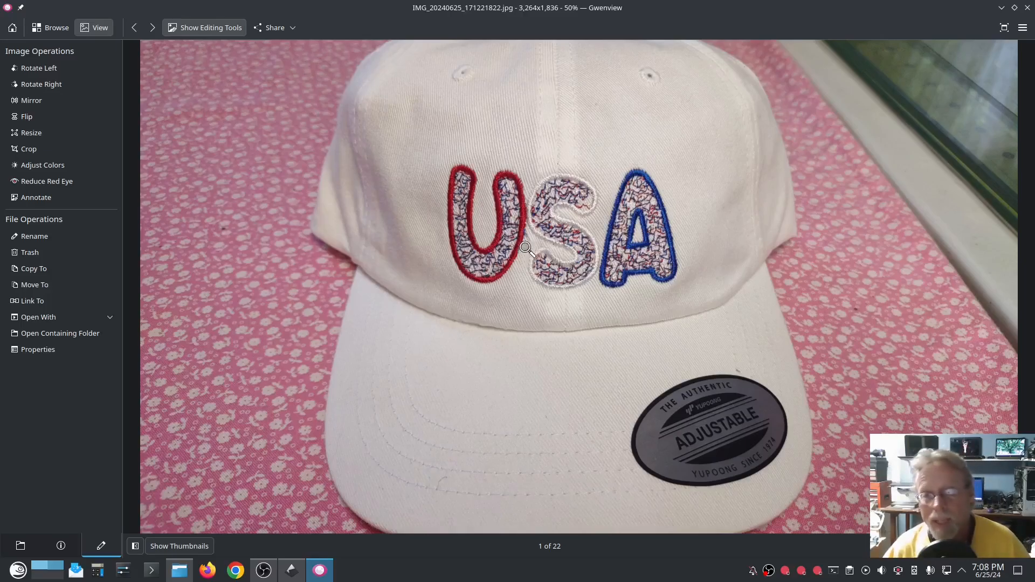
{"action": "scroll", "coordinate": [621, 323], "scroll_direction": "up", "scroll_amount": 5}
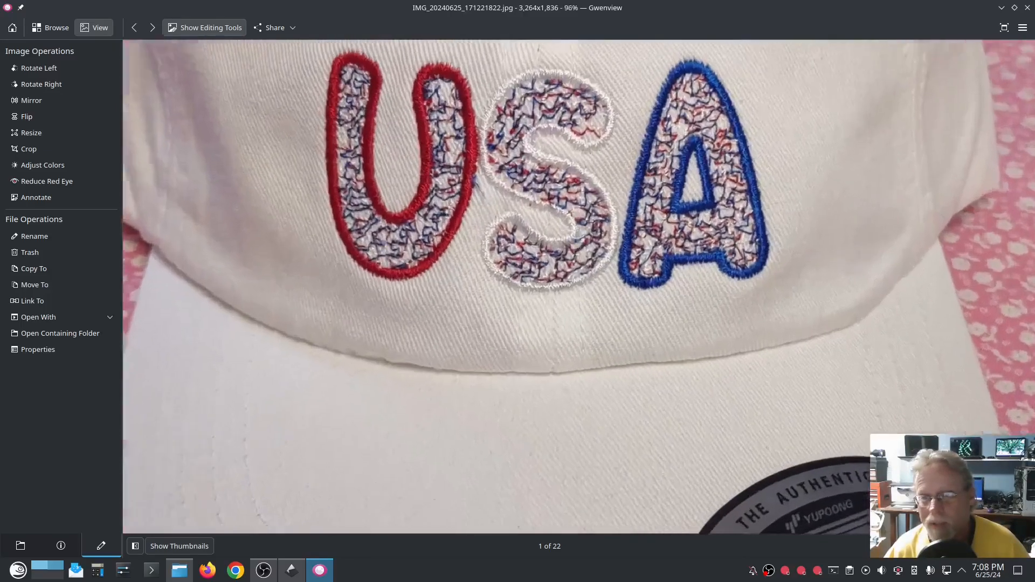
{"action": "left_click_drag", "start_coordinate": [651, 342], "coordinate": [650, 438]}
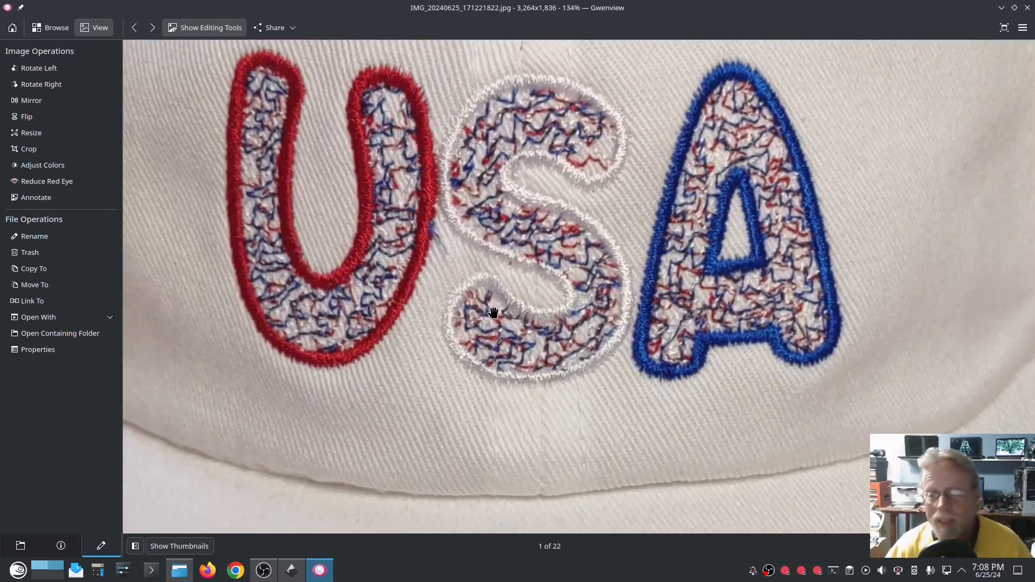
{"action": "left_click_drag", "start_coordinate": [924, 546], "coordinate": [901, 546]}
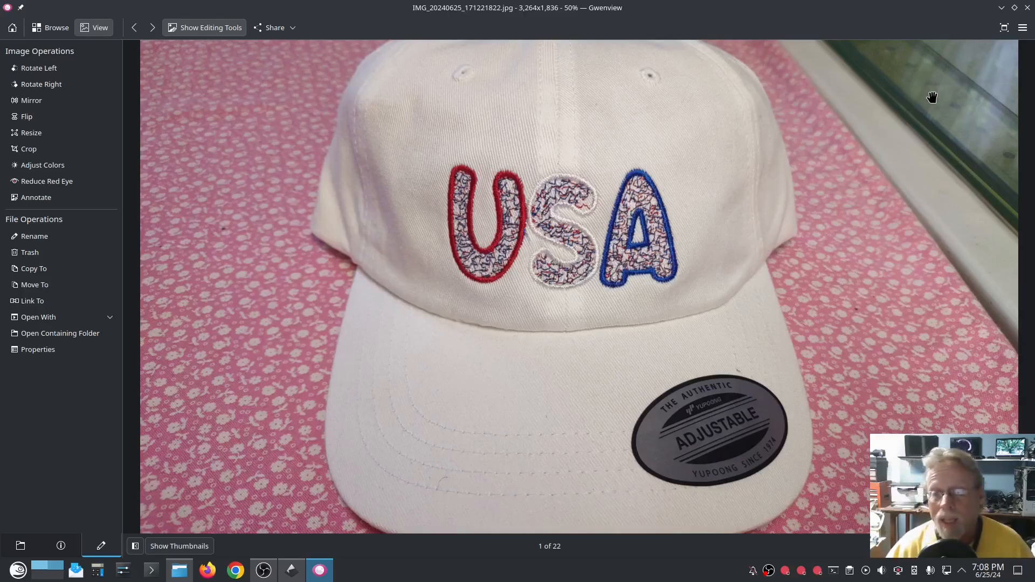
{"action": "left_click", "coordinate": [1028, 8]}
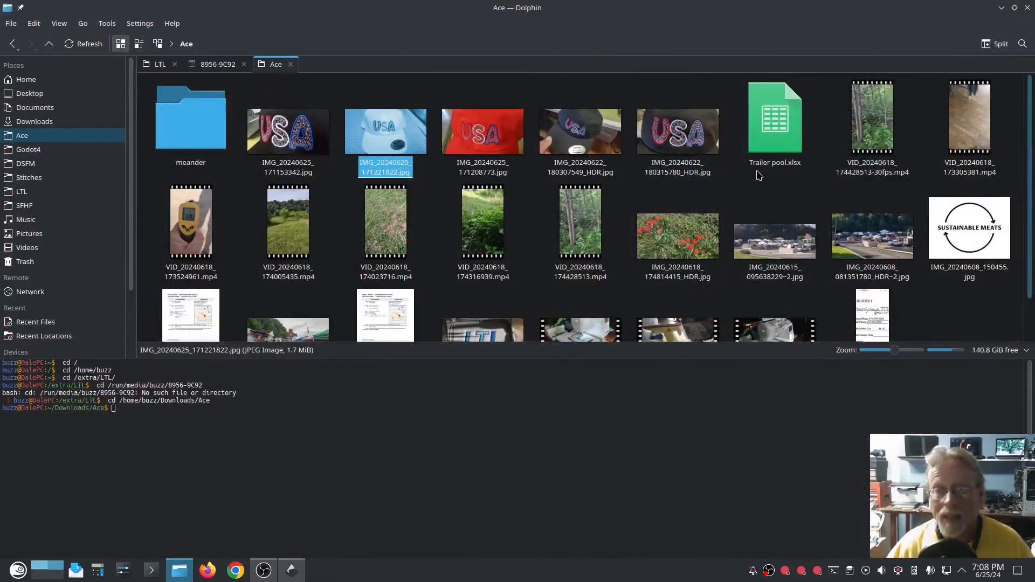
Switch to Inkscape and preview the stitches of the whole hat2.svg design in Ink/Stitch Params, leaving the settings as they are.
{"action": "left_click", "coordinate": [291, 569]}
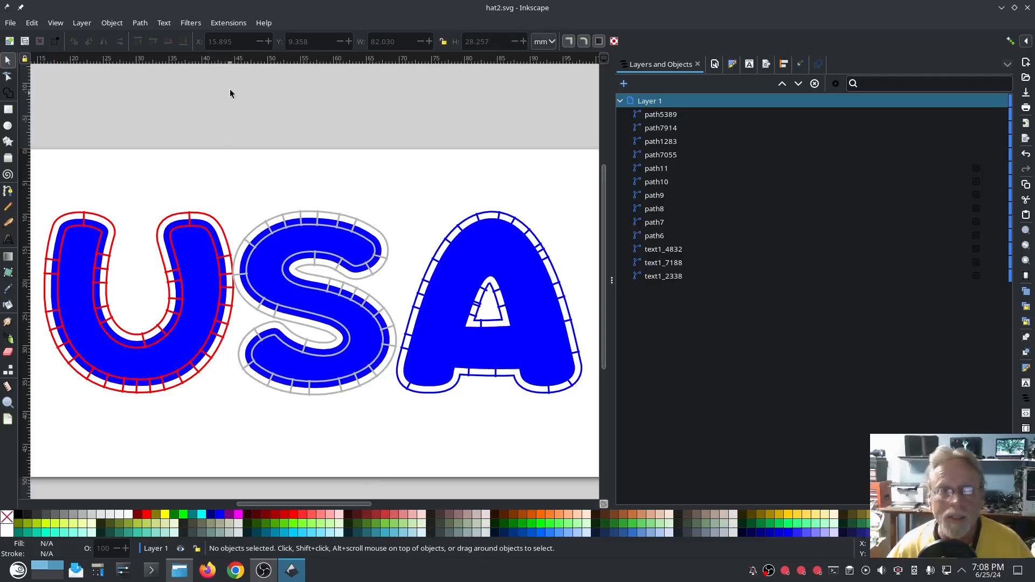
{"action": "left_click", "coordinate": [226, 22]}
{"action": "mouse_move", "coordinate": [323, 163]}
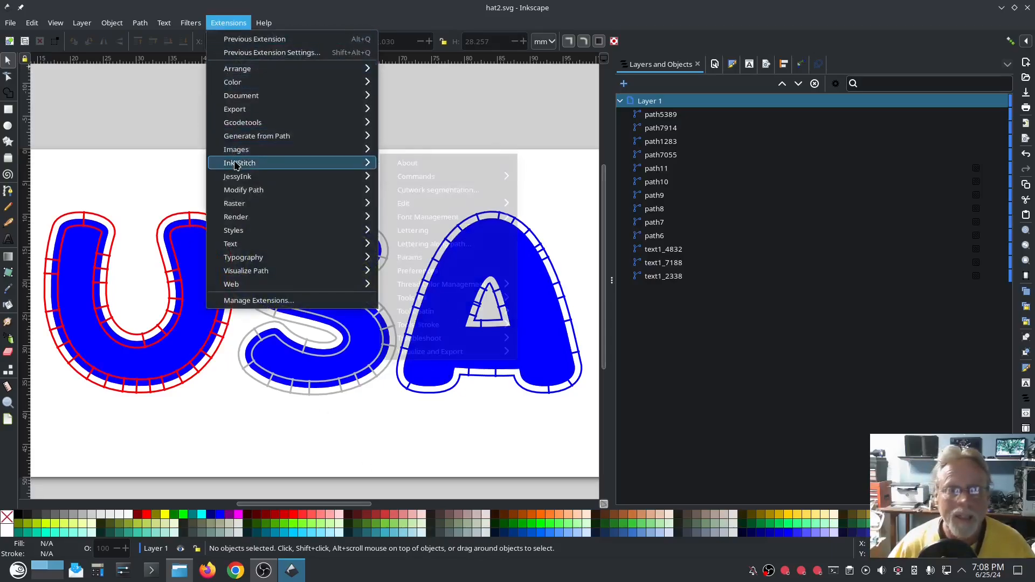
{"action": "left_click", "coordinate": [465, 271]}
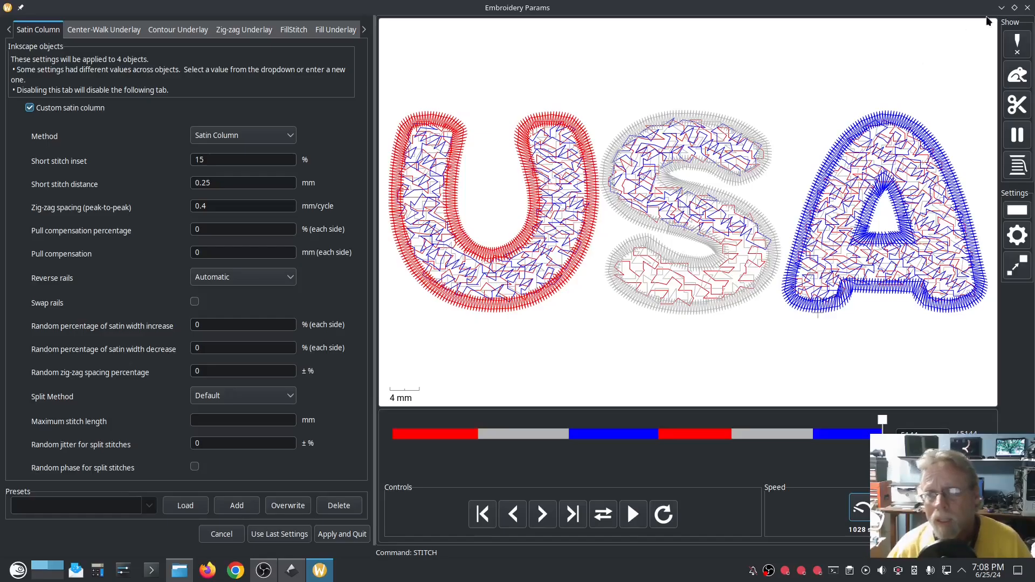
{"action": "left_click", "coordinate": [1027, 7]}
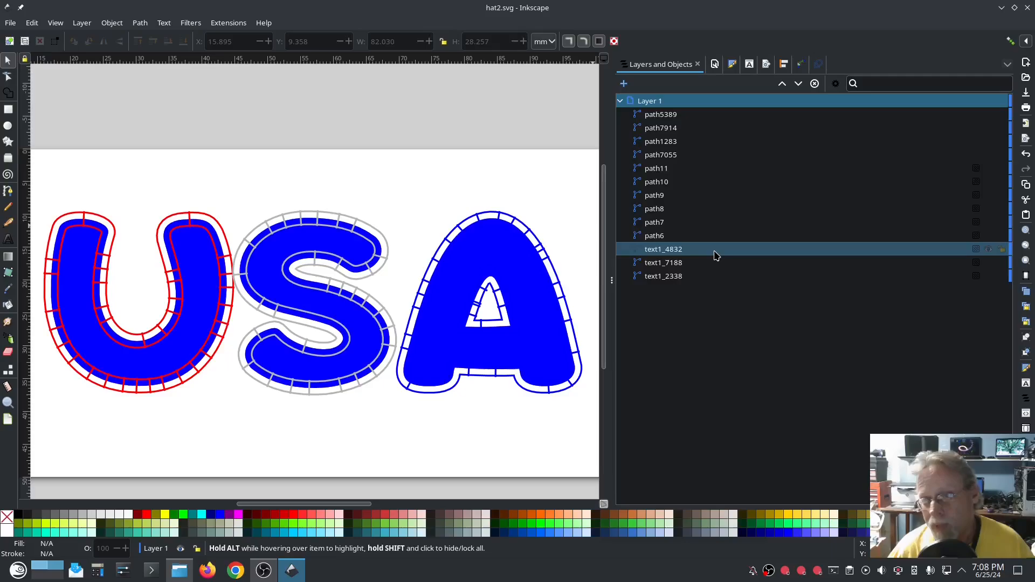
Set the meander pattern scale of path10, the S fill, to 55 % in Ink/Stitch Params, apply, and deselect it.
{"action": "left_click", "coordinate": [694, 170]}
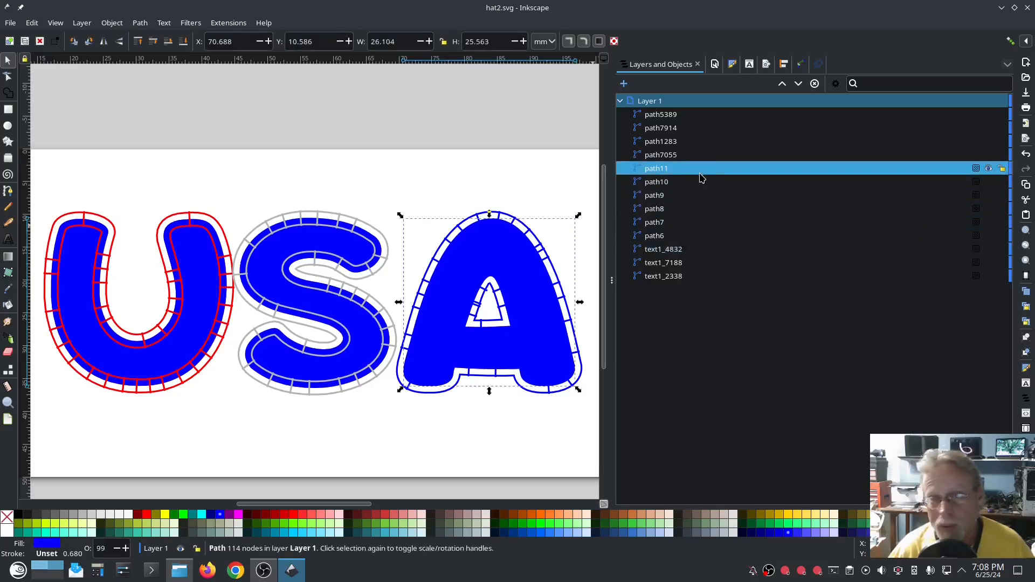
{"action": "left_click", "coordinate": [701, 181]}
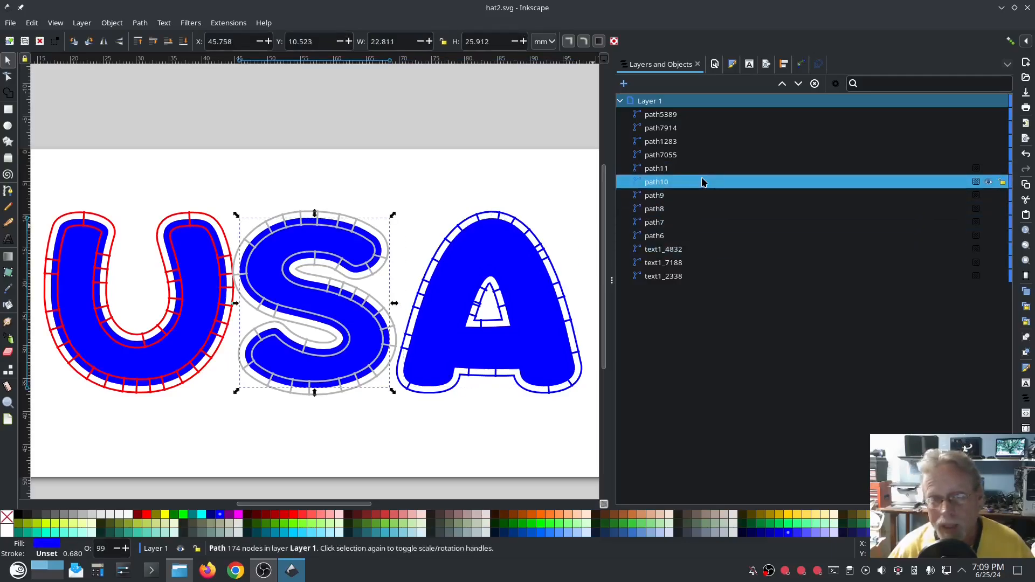
{"action": "left_click", "coordinate": [228, 22]}
{"action": "mouse_move", "coordinate": [276, 167]}
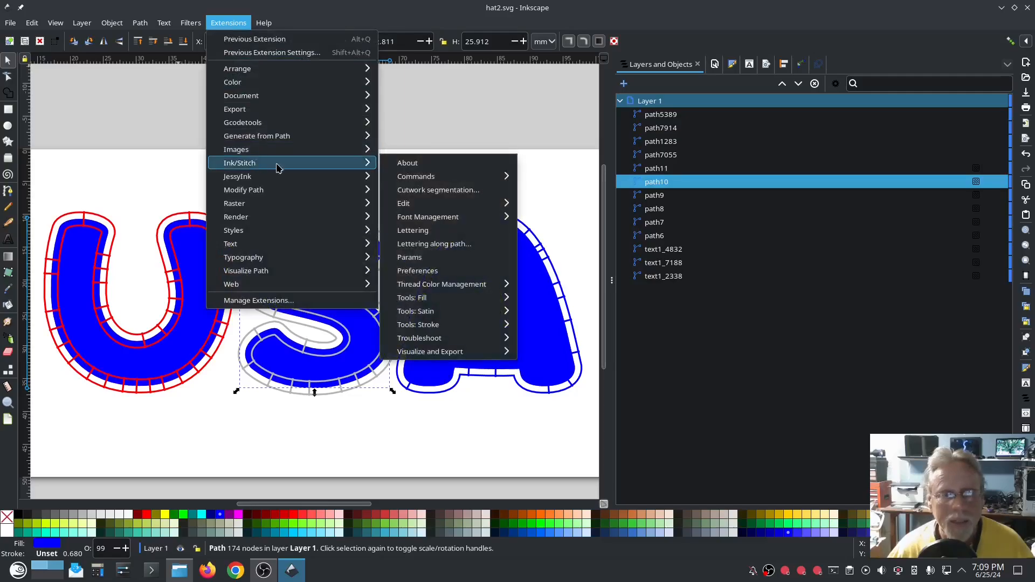
{"action": "left_click", "coordinate": [409, 257]}
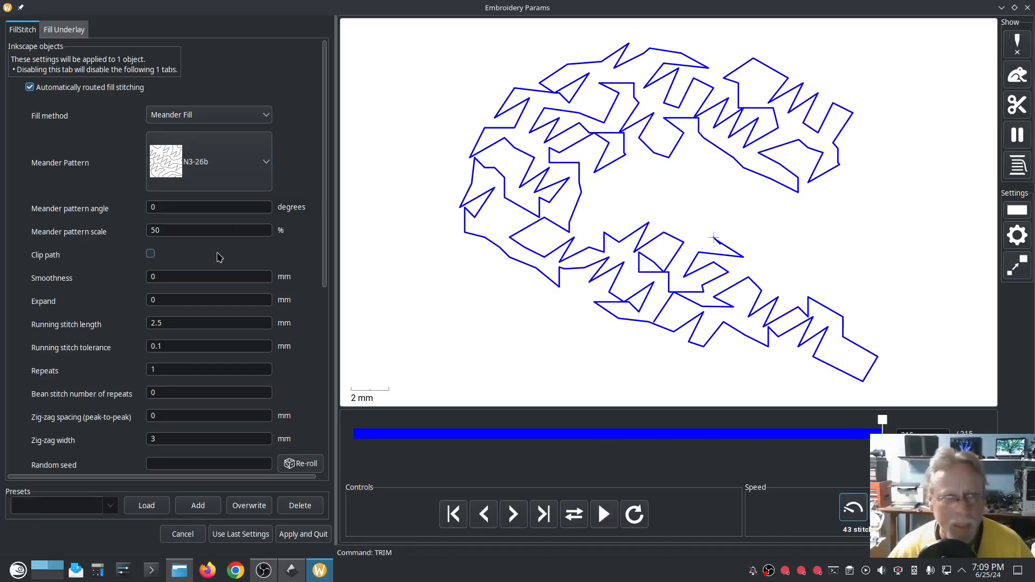
{"action": "left_click", "coordinate": [177, 230]}
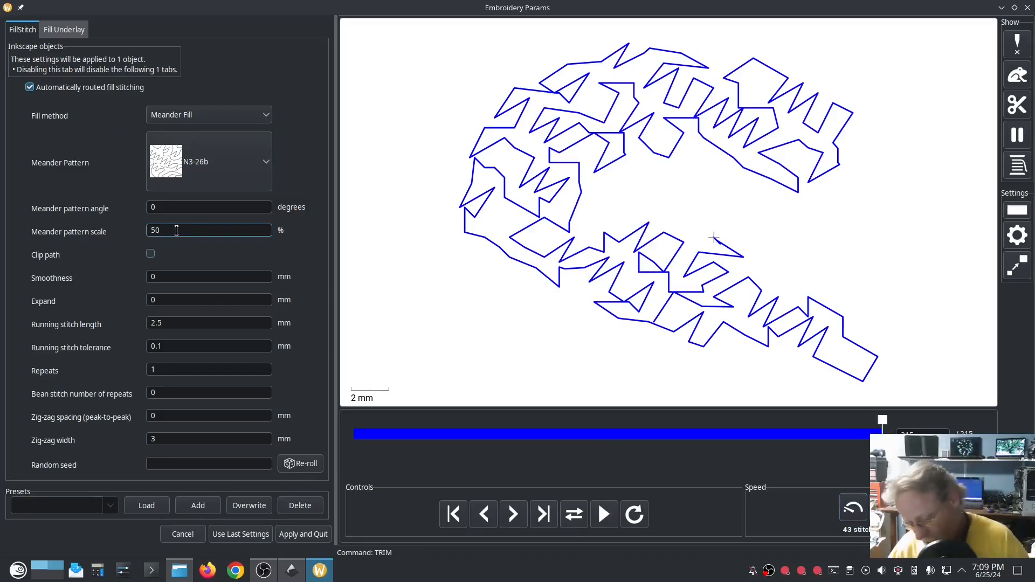
{"action": "key", "text": "BackSpace"}
{"action": "type", "text": "5"}
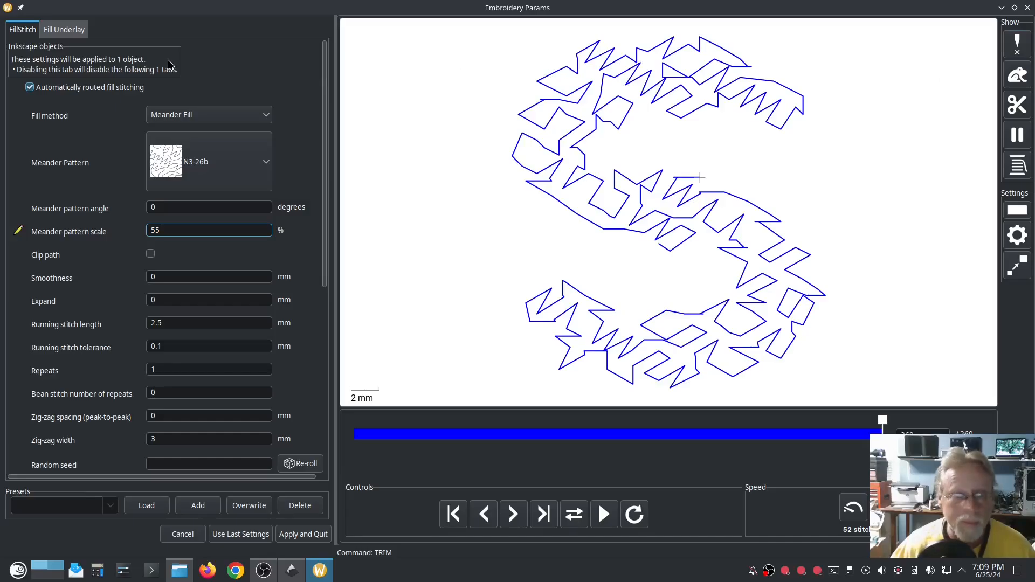
{"action": "left_click", "coordinate": [310, 534]}
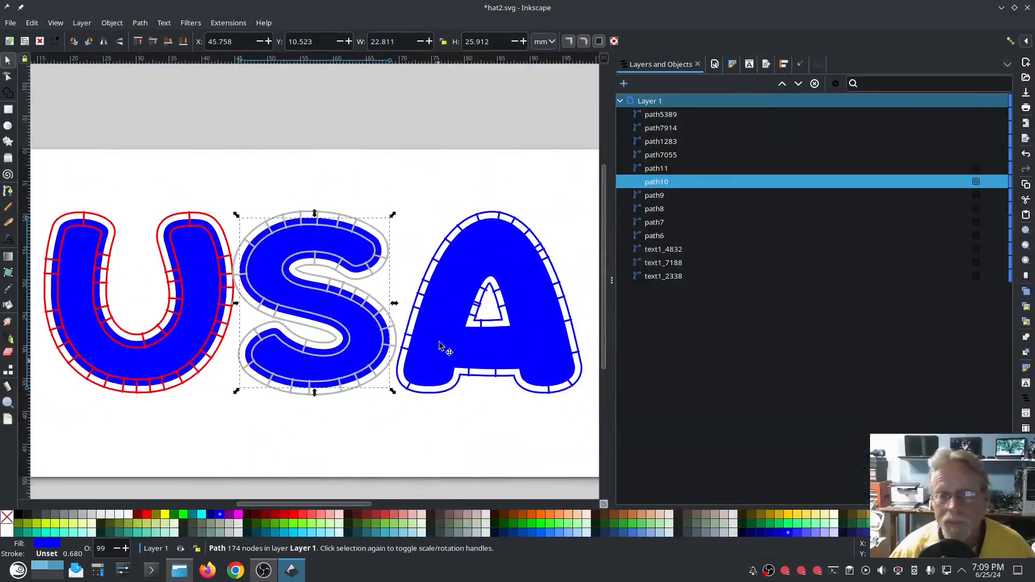
{"action": "left_click", "coordinate": [443, 116]}
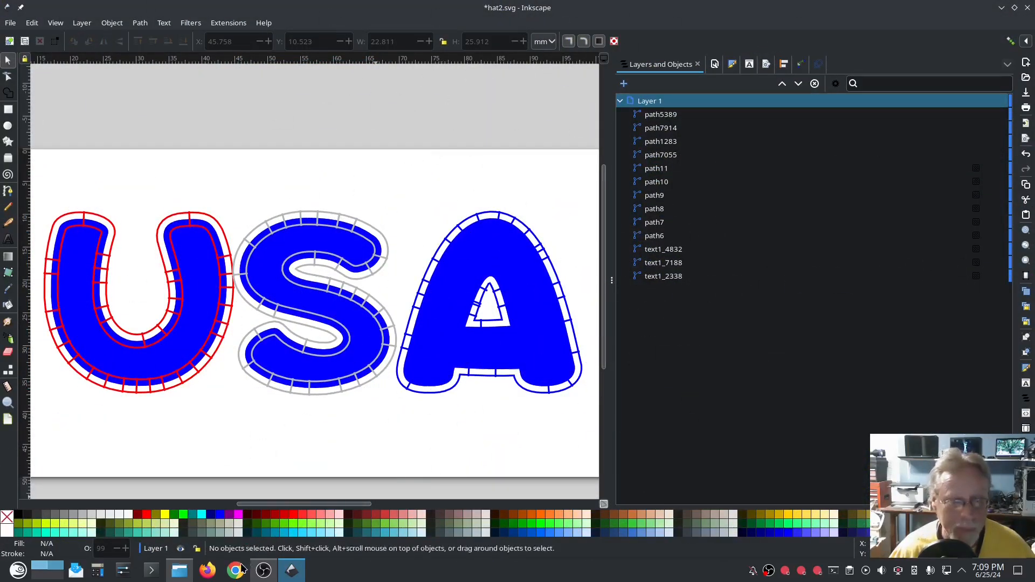
Switch to the hat photos, examine the S on the white hat up close, and open IMG_20240625_171153342.jpg of the black hat.
{"action": "left_click", "coordinate": [183, 570]}
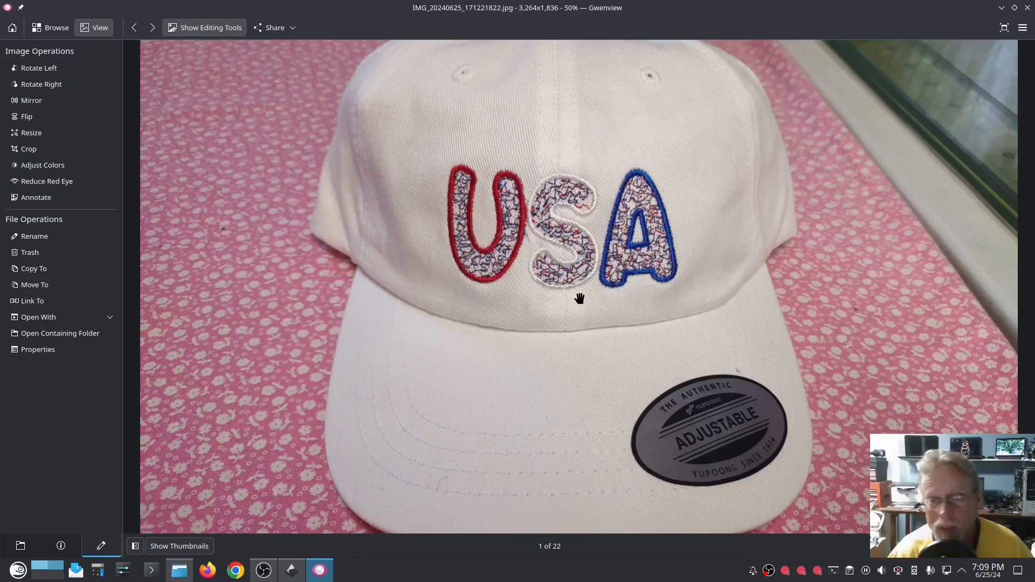
{"action": "scroll", "coordinate": [580, 298], "scroll_direction": "up", "scroll_amount": 4}
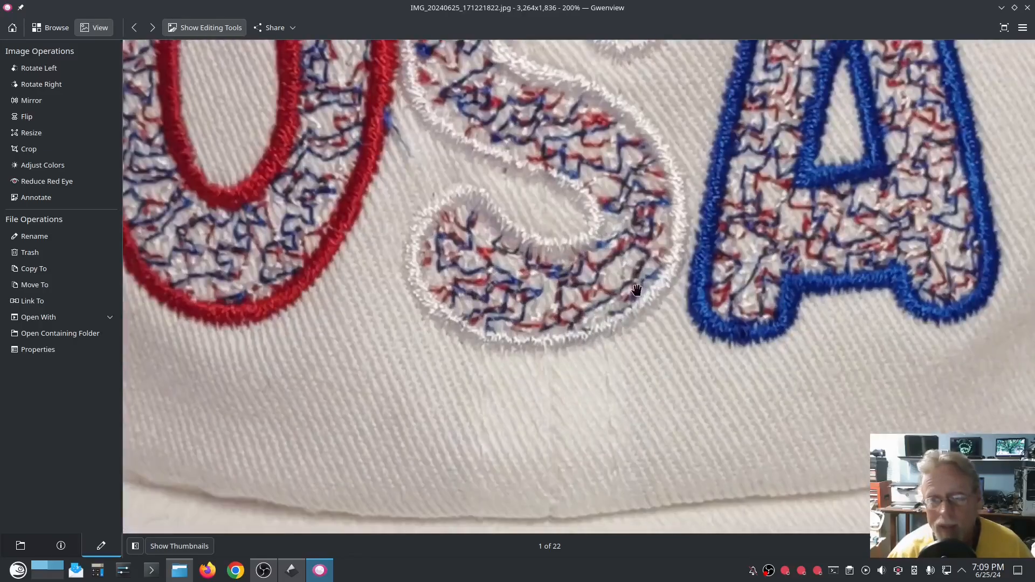
{"action": "scroll", "coordinate": [642, 288], "scroll_direction": "down", "scroll_amount": 1}
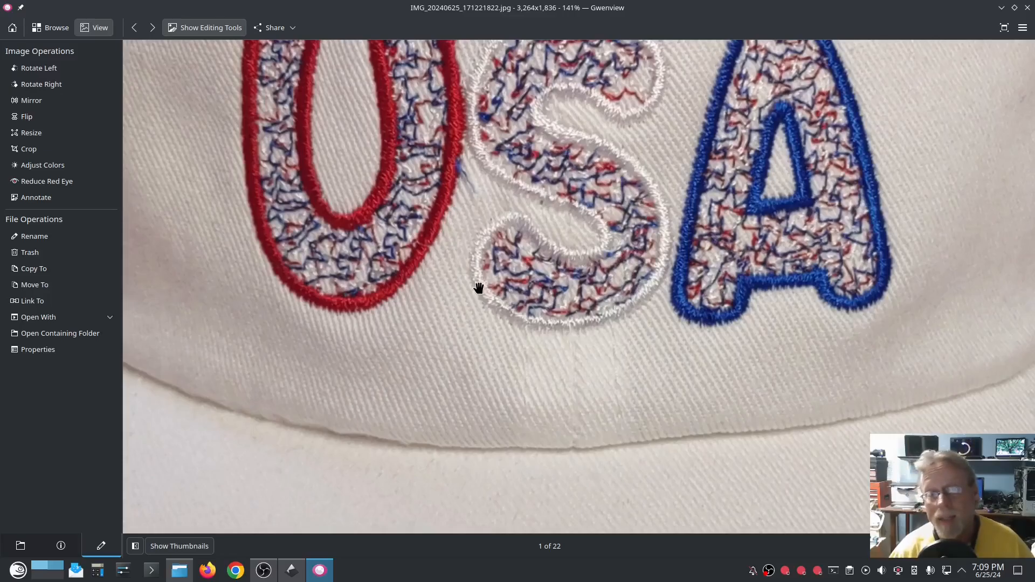
{"action": "left_click", "coordinate": [1027, 8]}
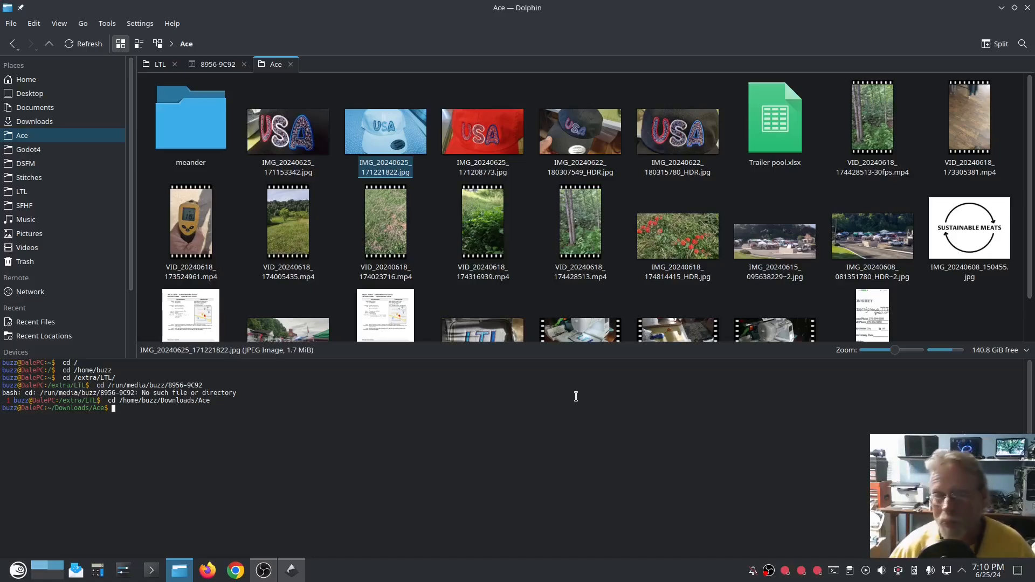
{"action": "double_click", "coordinate": [294, 138]}
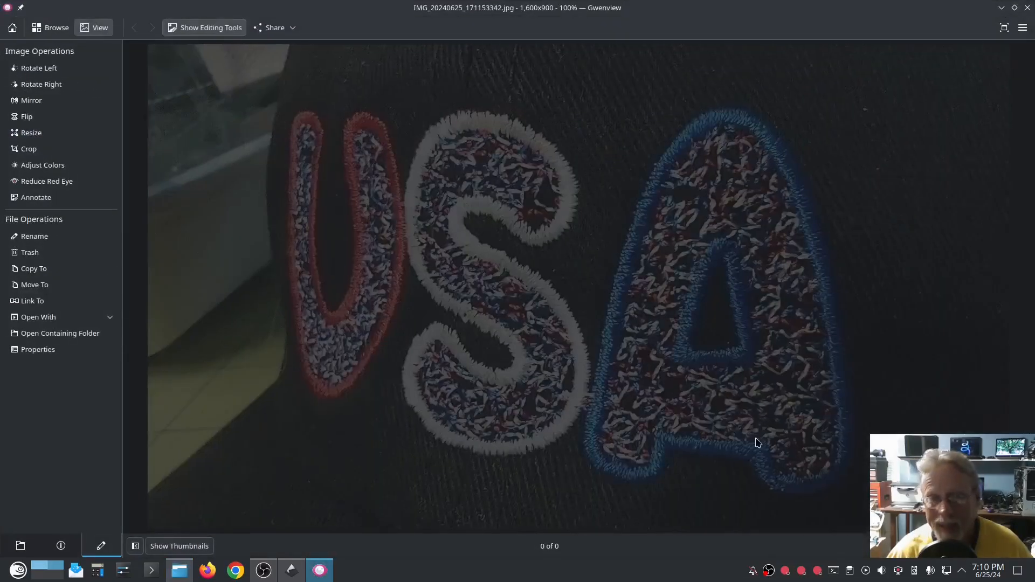